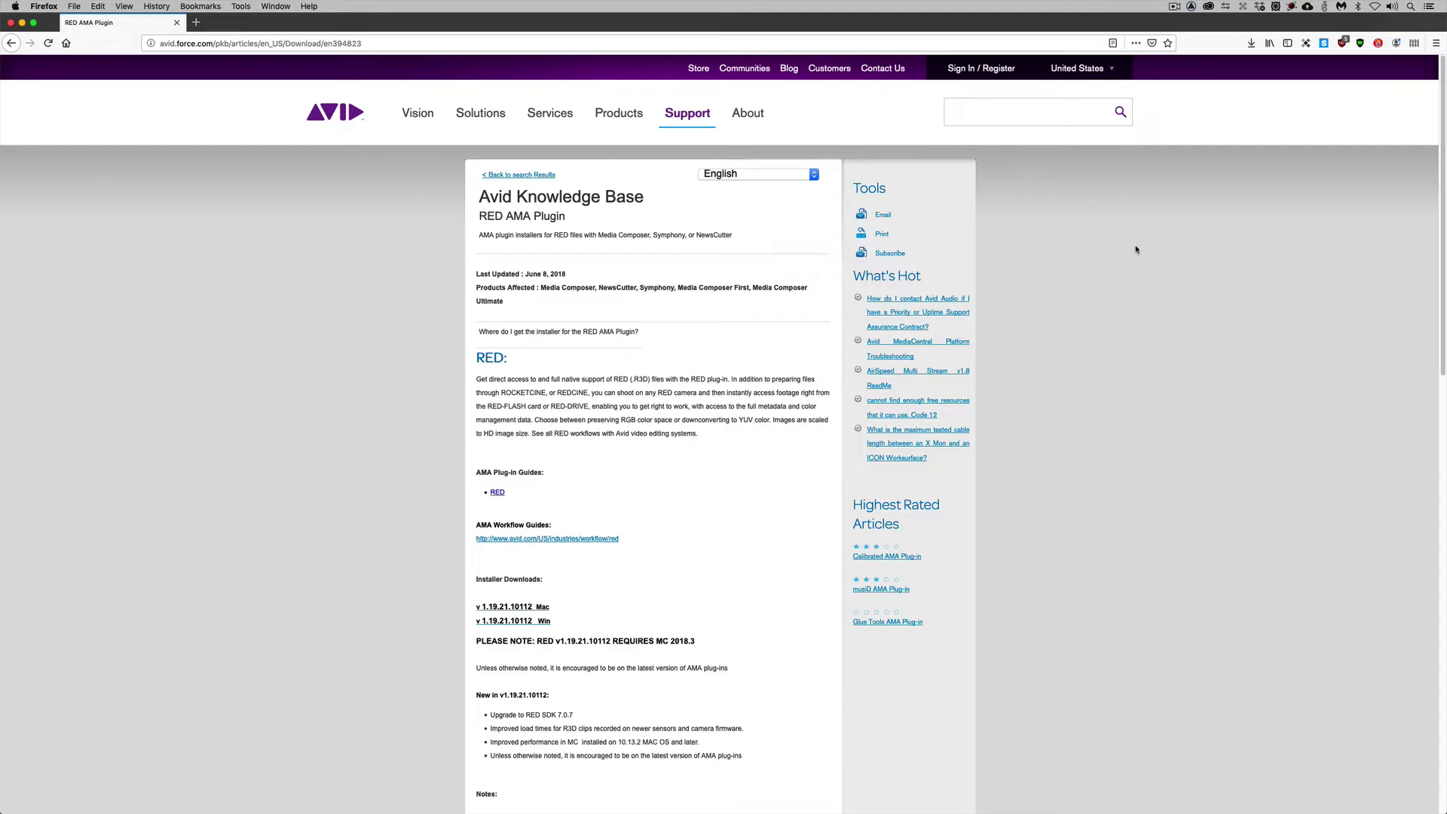
Step: Hide Firefox after reading the RED AMA Plugin article so the empty desktop shows
key("super+q")
Step: Switch to Media Composer and check the project Format is 1080p/23.976 at 1920x1080
key("super+Tab")
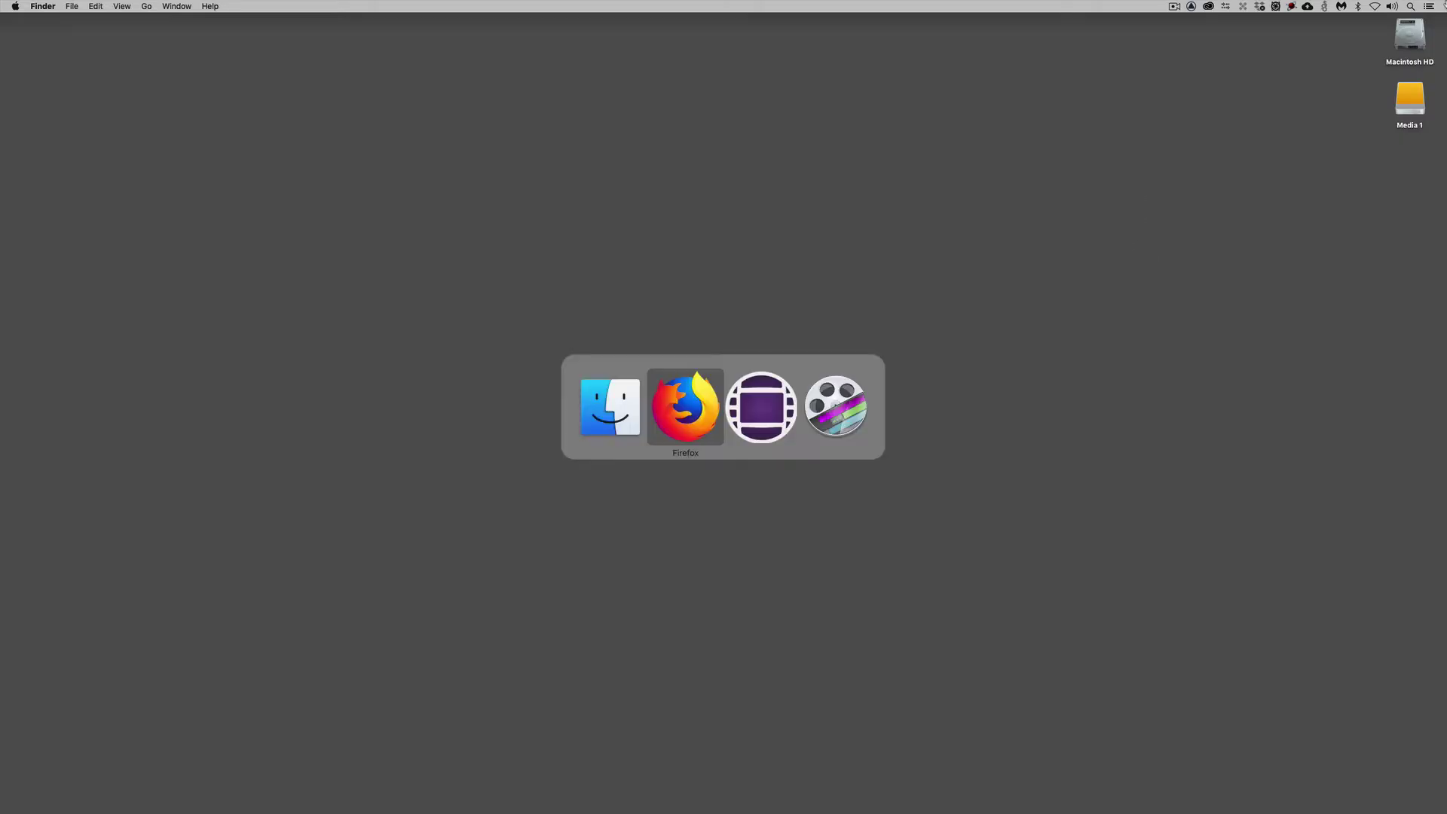
key("super+Tab")
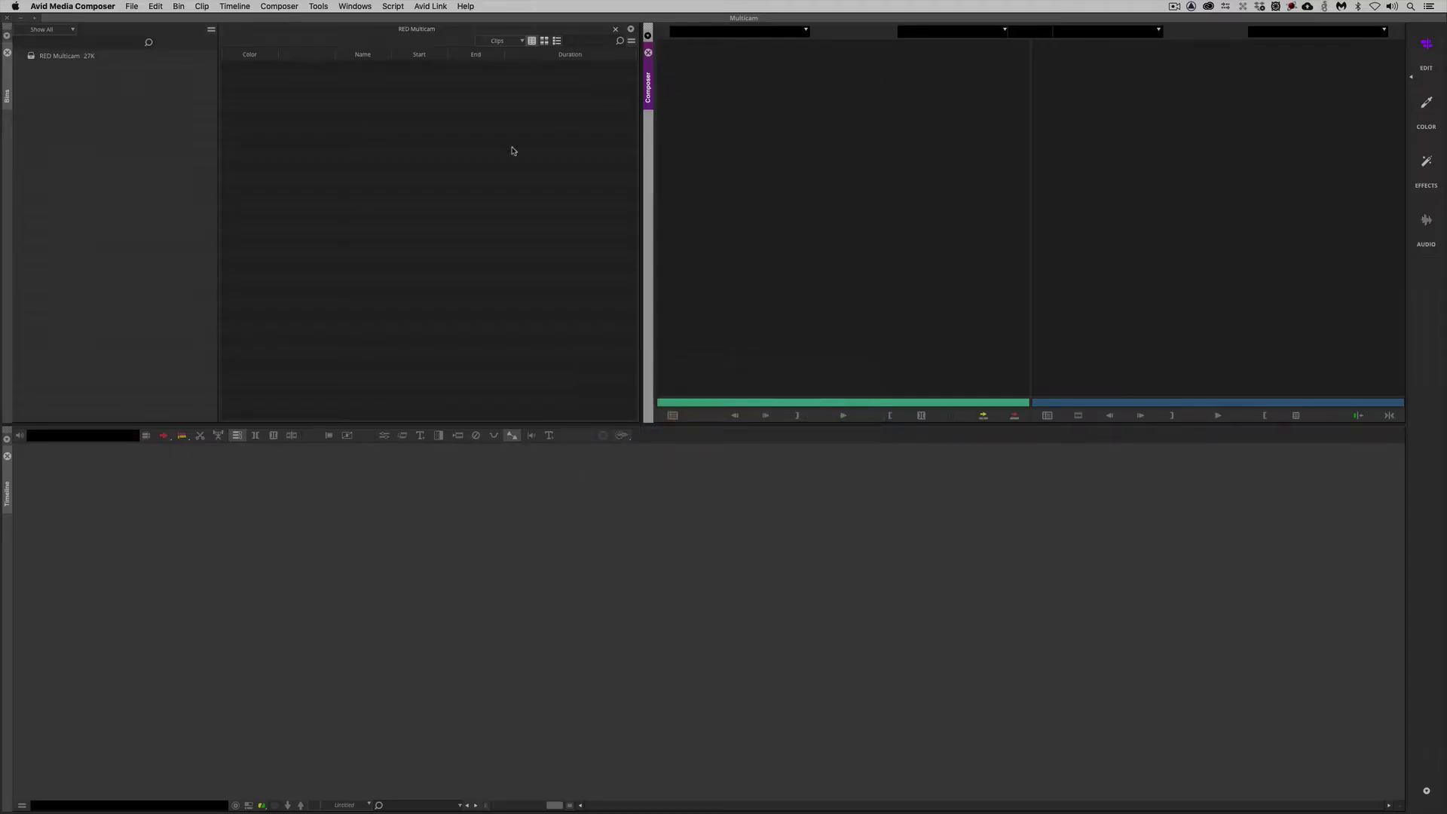
key("super+9")
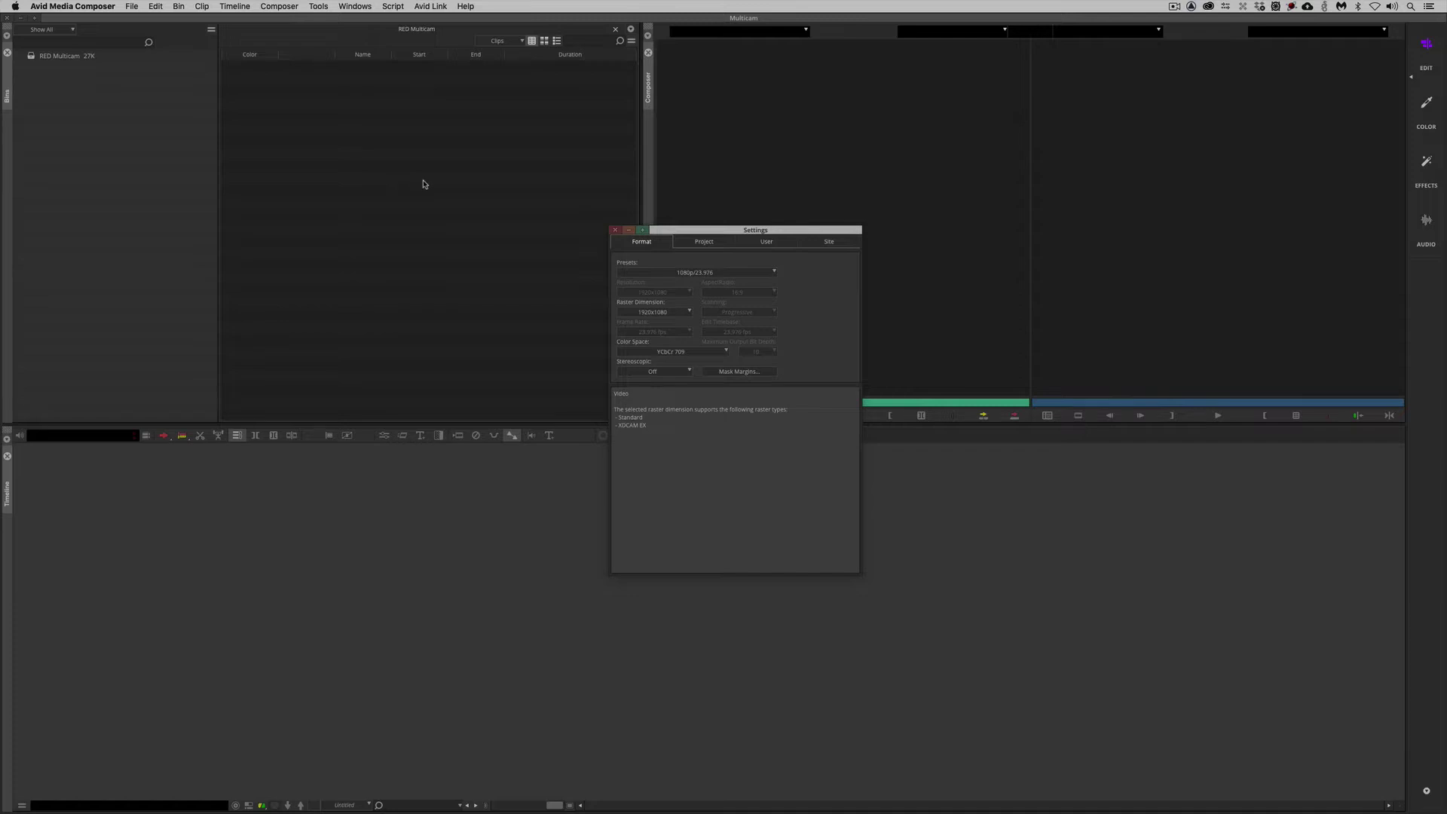
Step: Open the Source Browser from the bin on the Media 1 drive and enlarge its window
left_click(615, 230)
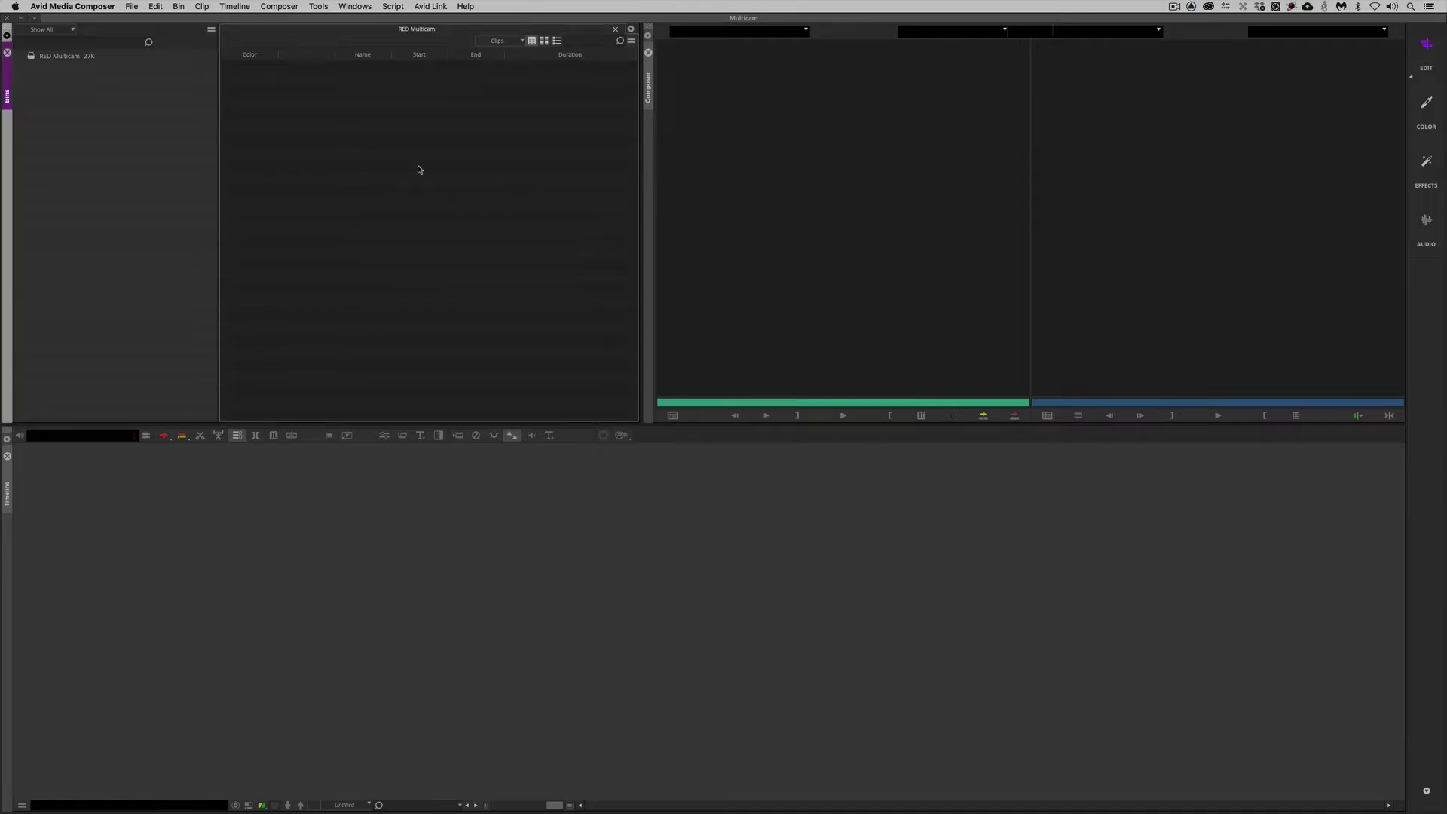
right_click(352, 139)
mouse_move(379, 159)
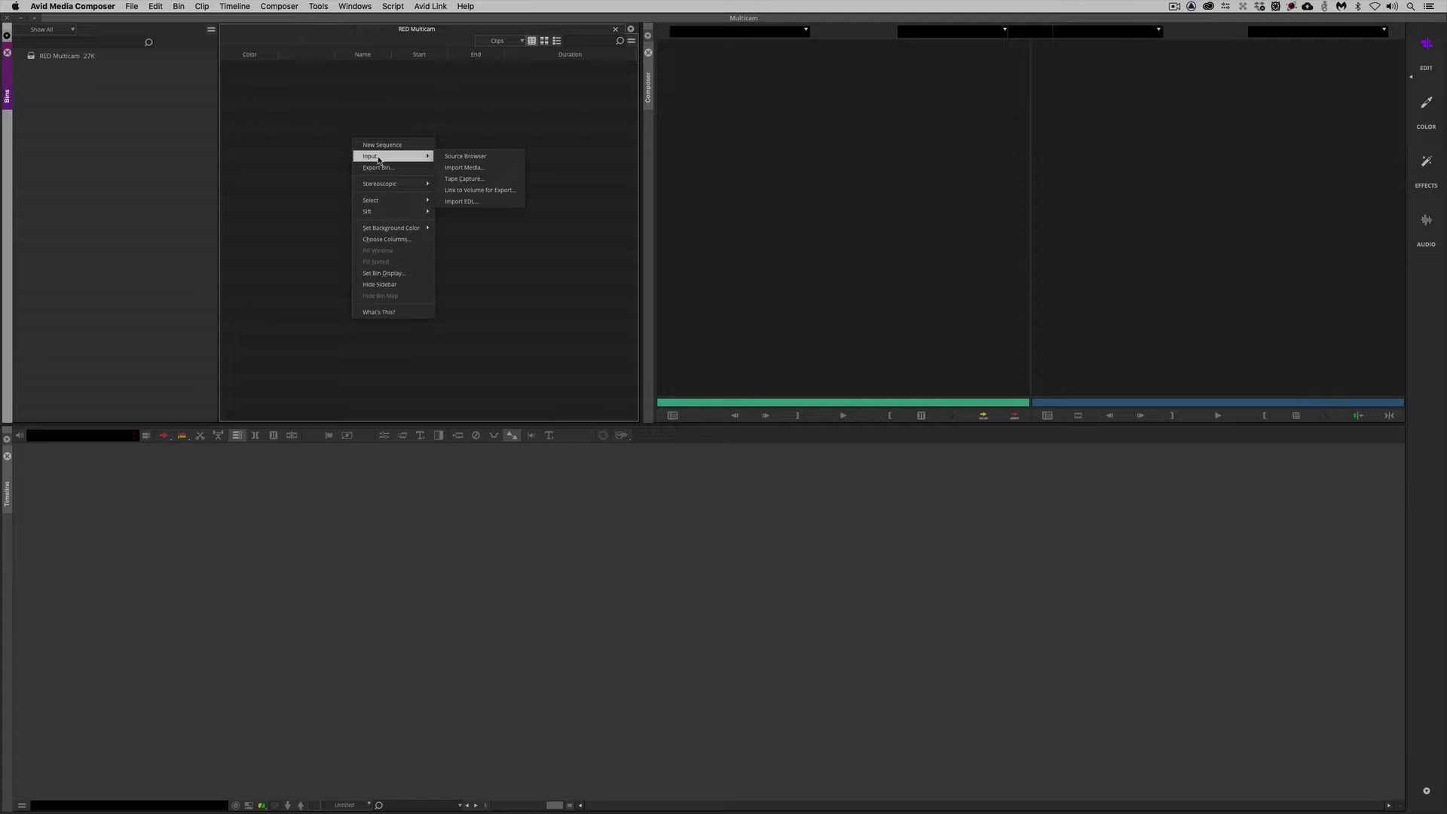
left_click(457, 159)
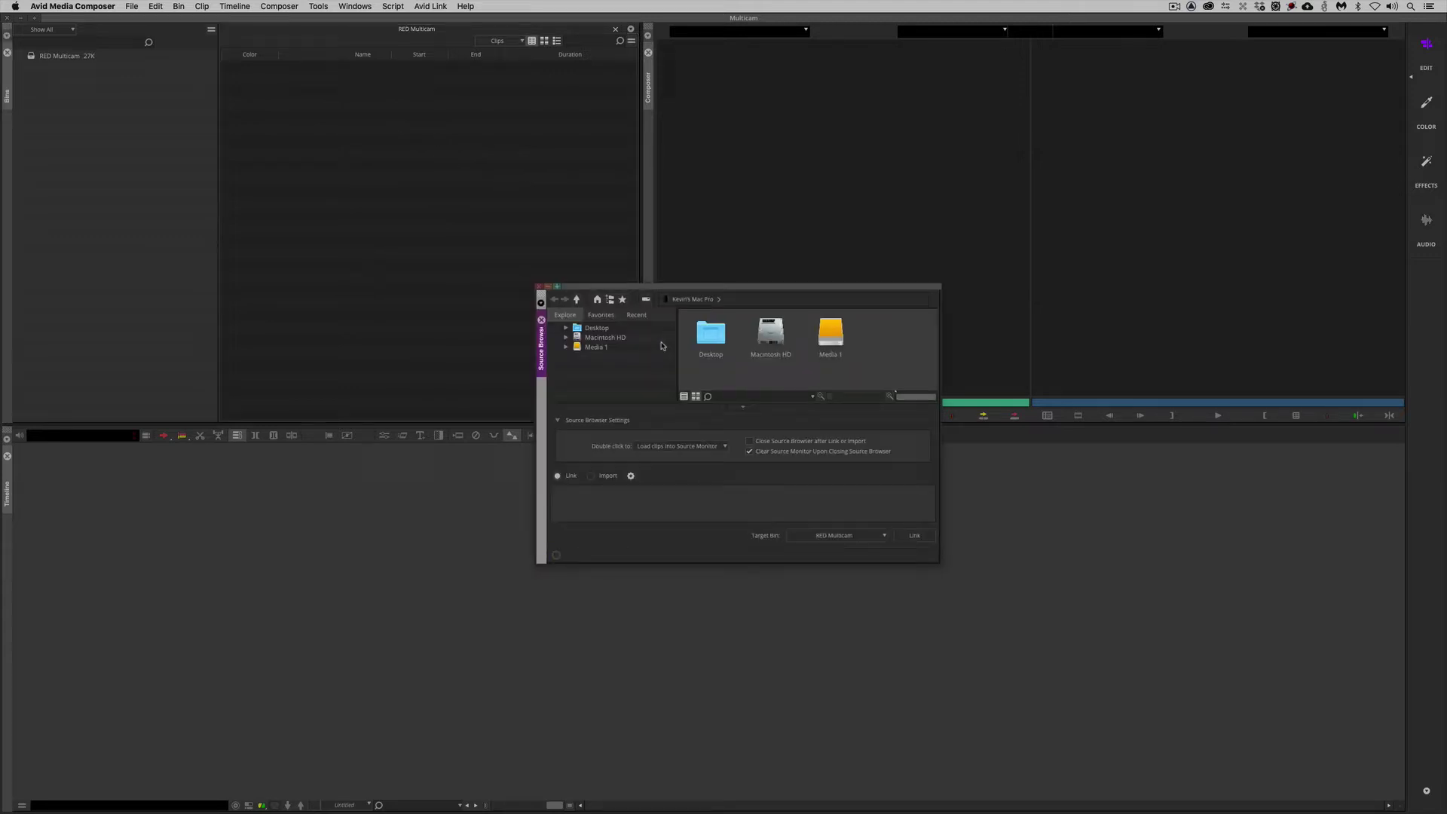
double_click(820, 345)
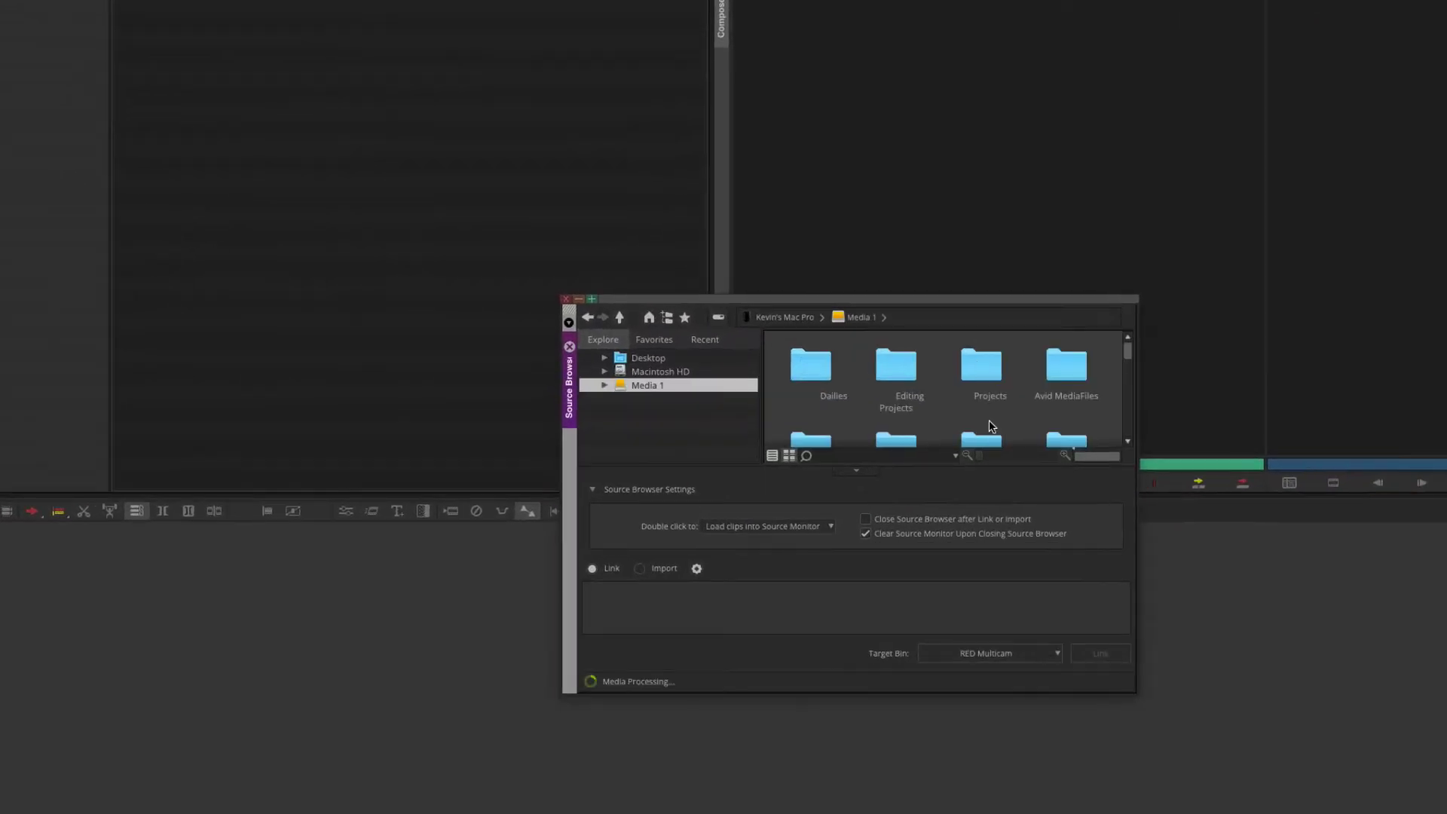
left_click_drag(1135, 689, 1319, 812)
left_click_drag(952, 305, 728, 112)
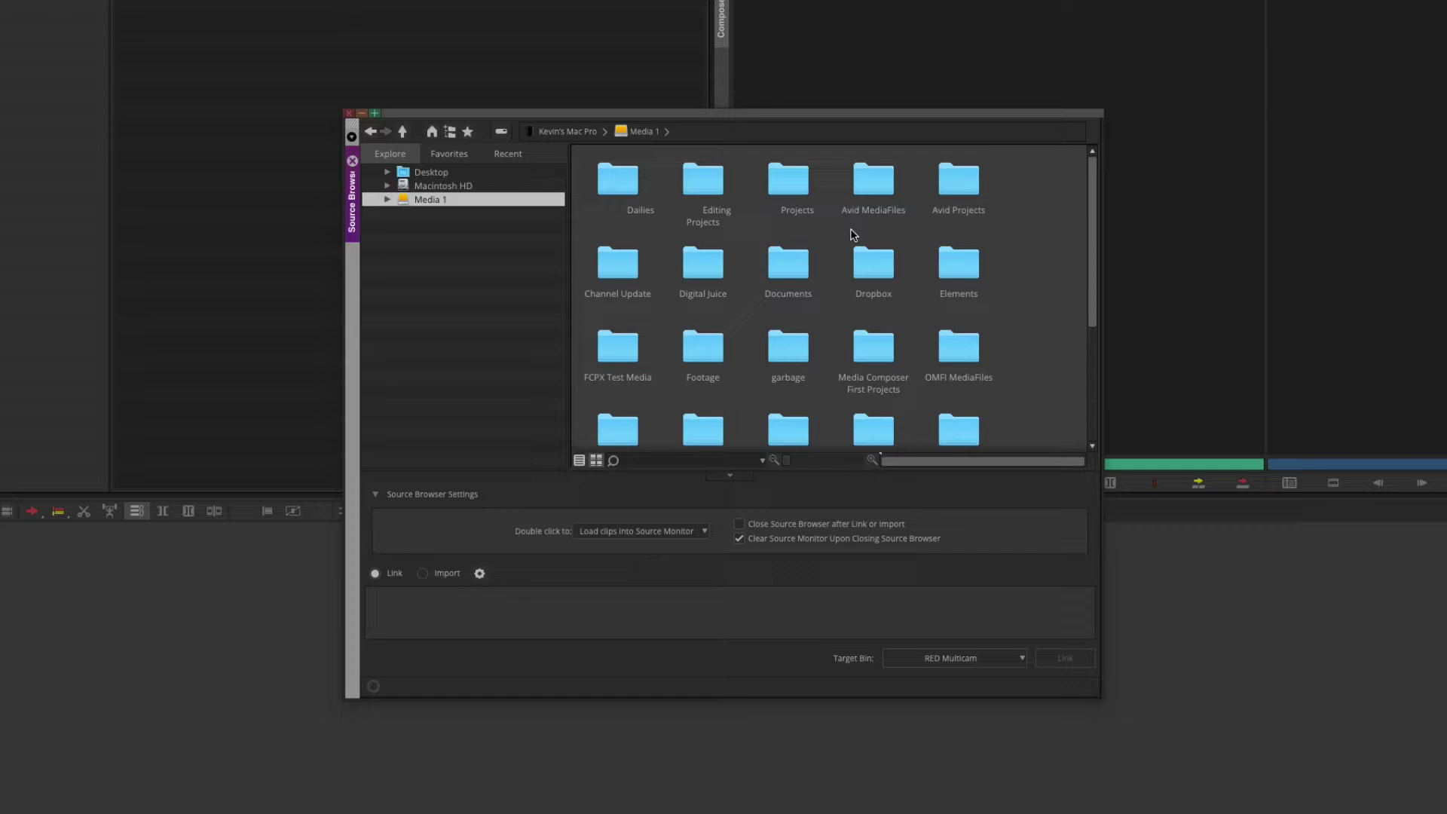
Step: Link the nine .RDC clips in Footage/RED into the RED Multicam bin
double_click(703, 346)
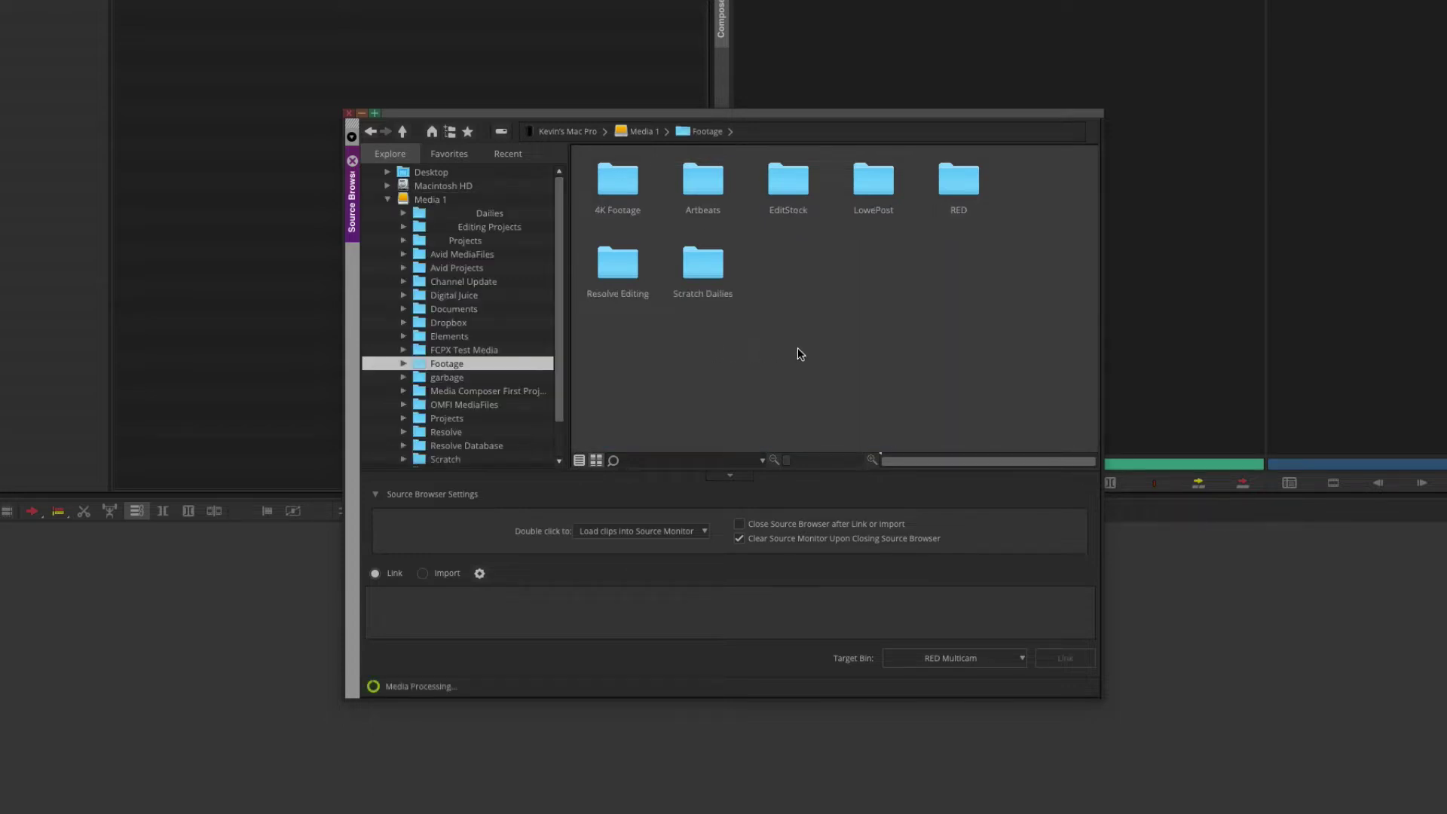
double_click(968, 183)
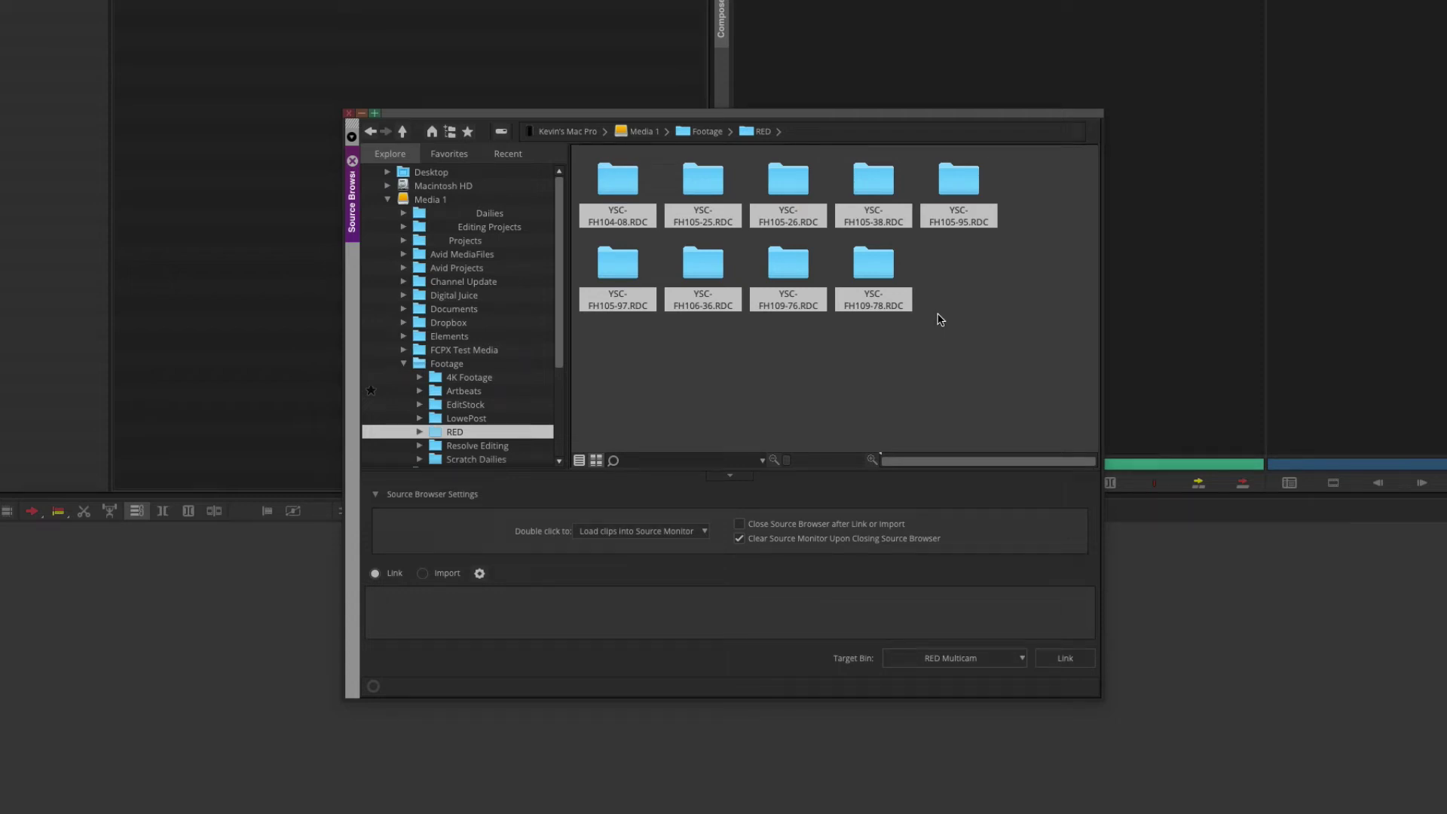
left_click(1067, 660)
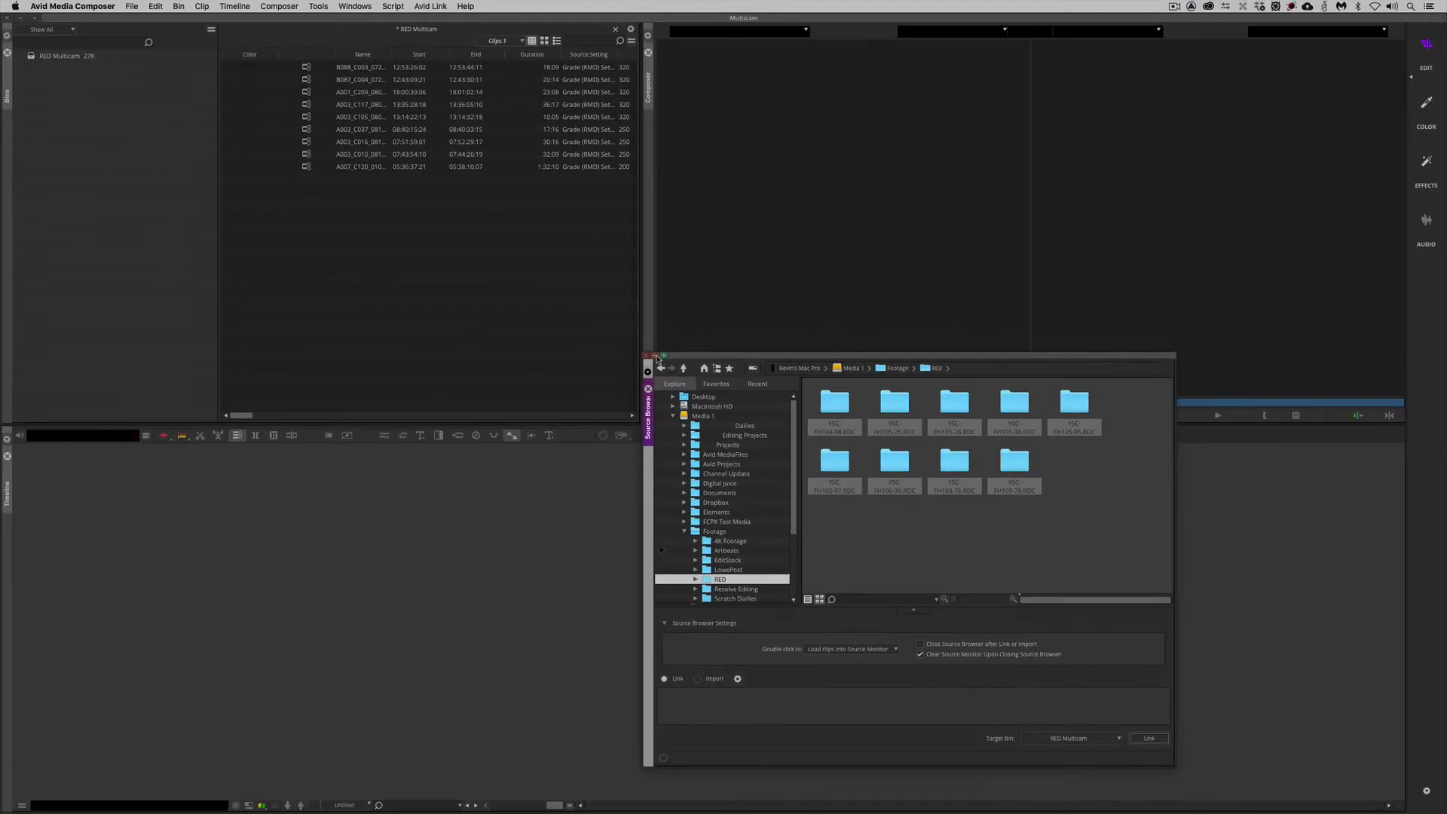
Step: Close the Source Browser and delete the unwanted last clip from the bin
left_click(645, 355)
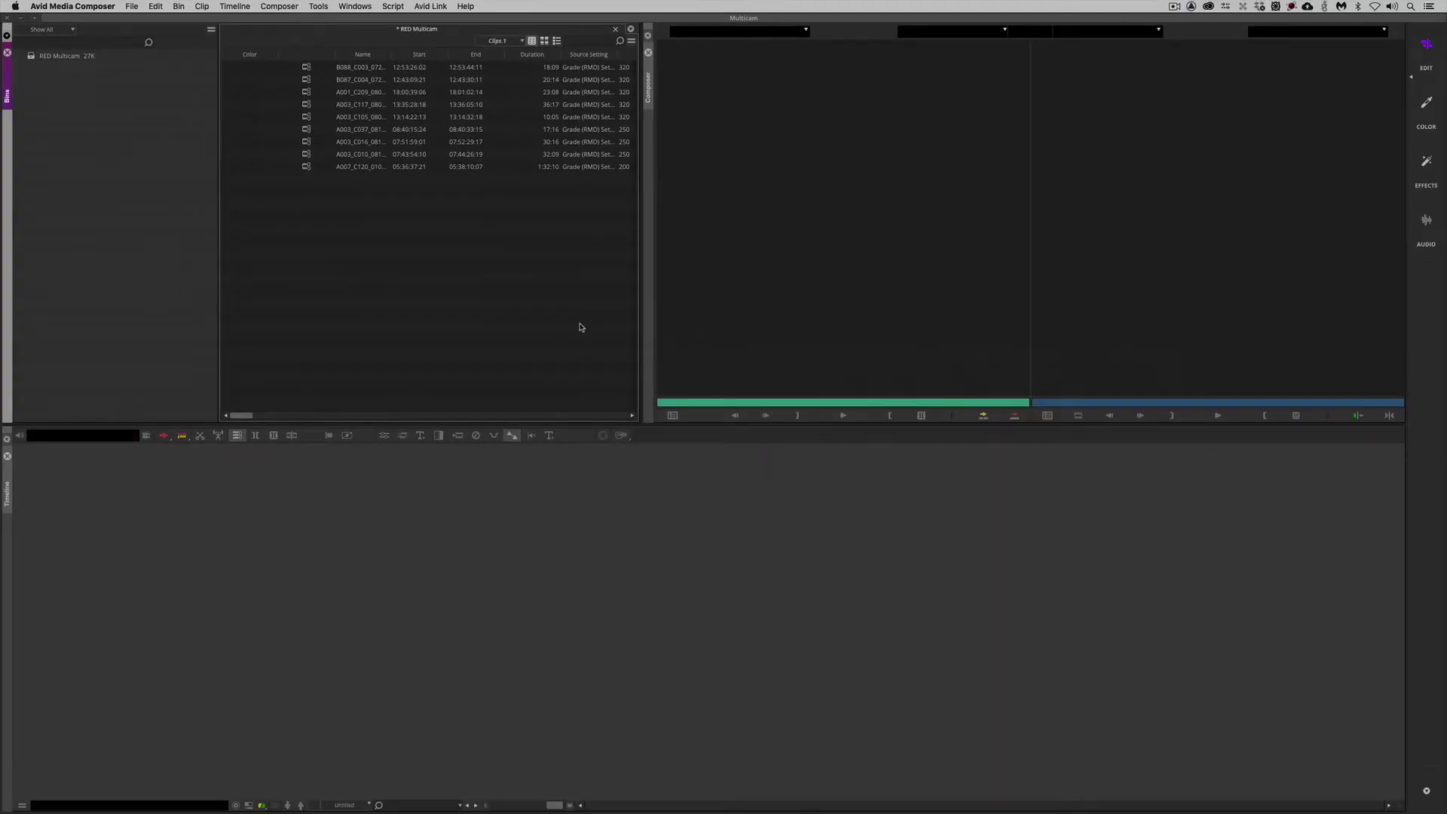
left_click(252, 168)
key("Delete")
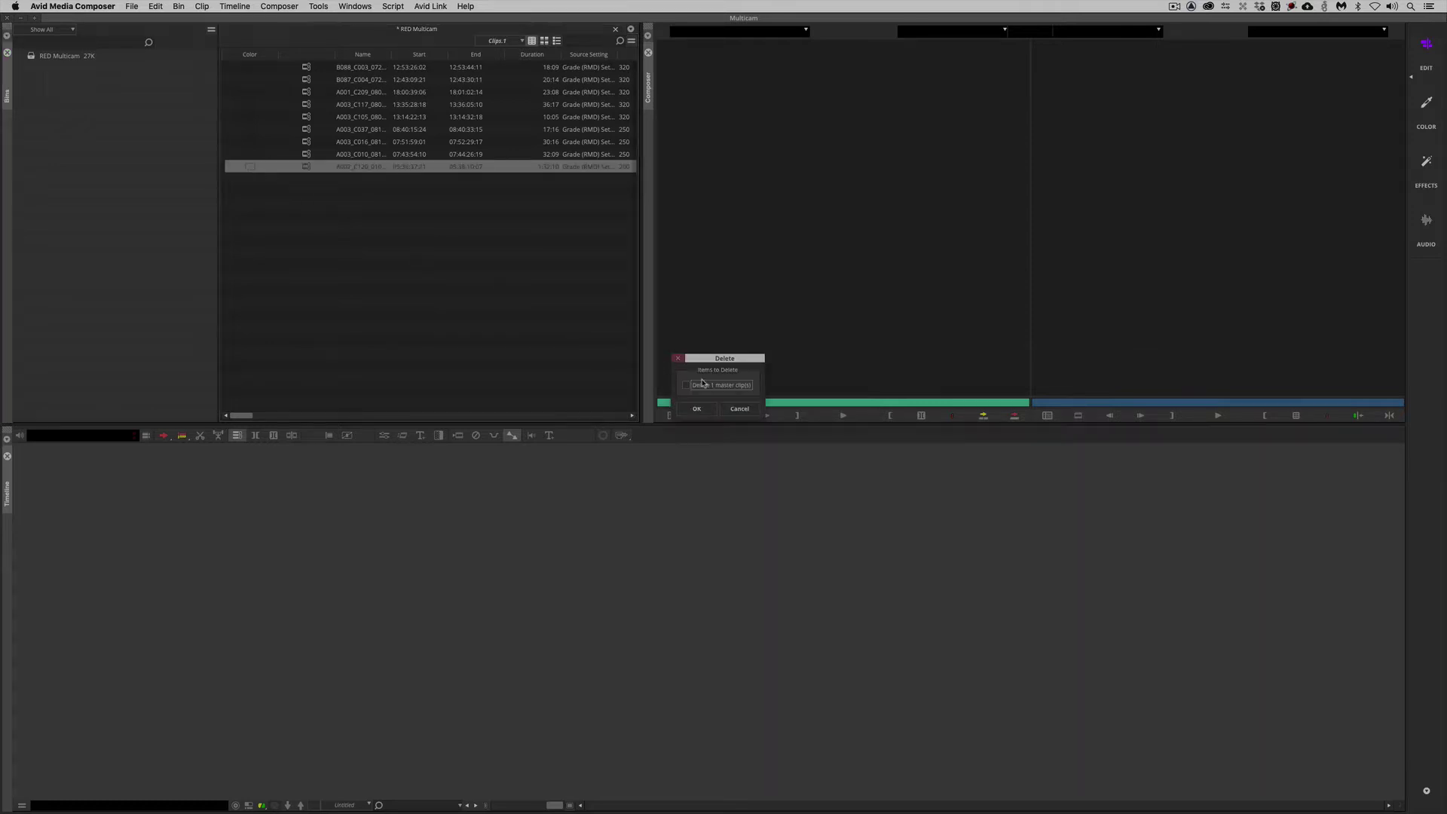
left_click(704, 411)
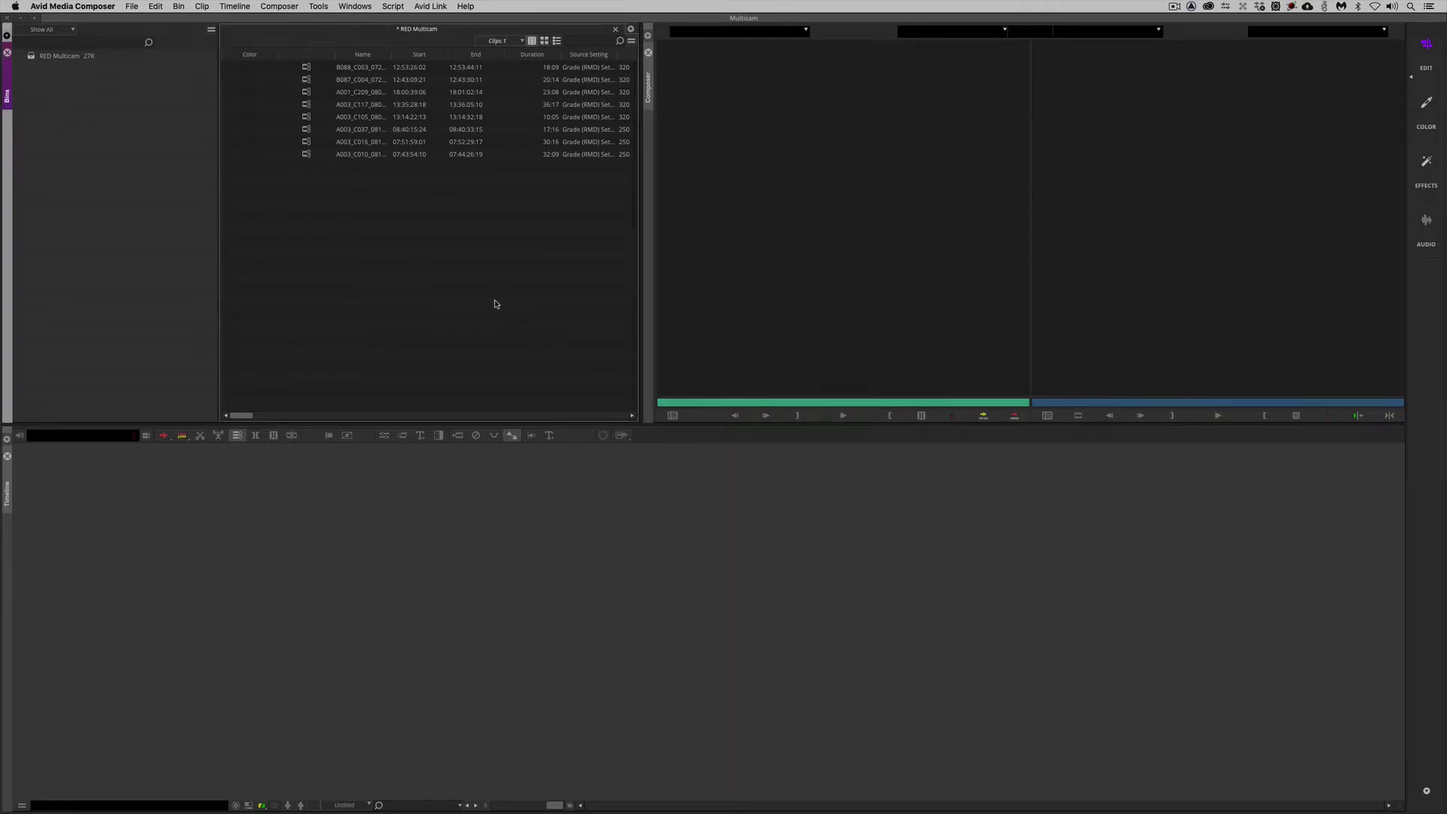
Step: Preview each clip in turn, from B088_C003_0723EW down to A003_C010_0817FC
double_click(305, 68)
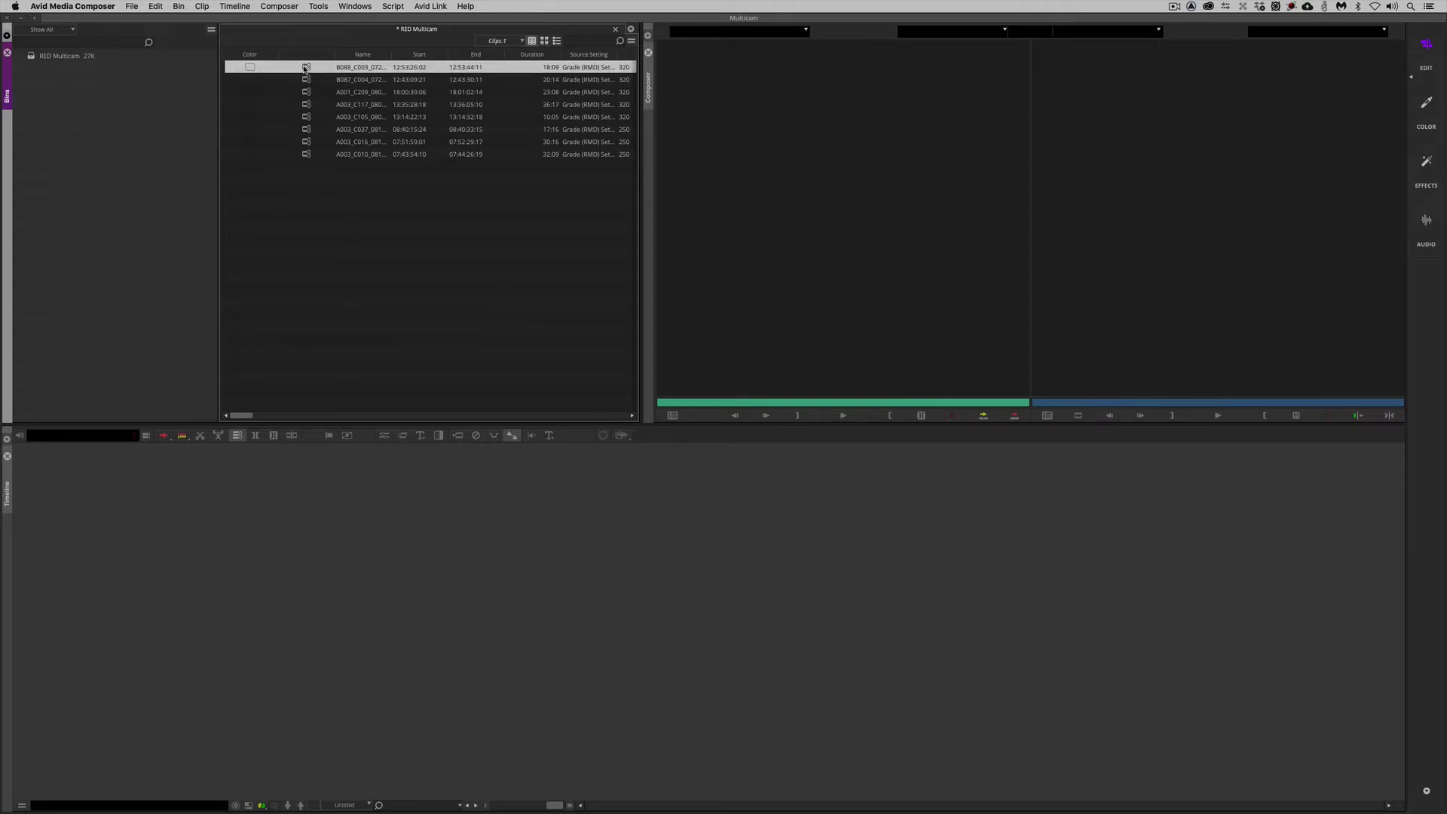
double_click(305, 79)
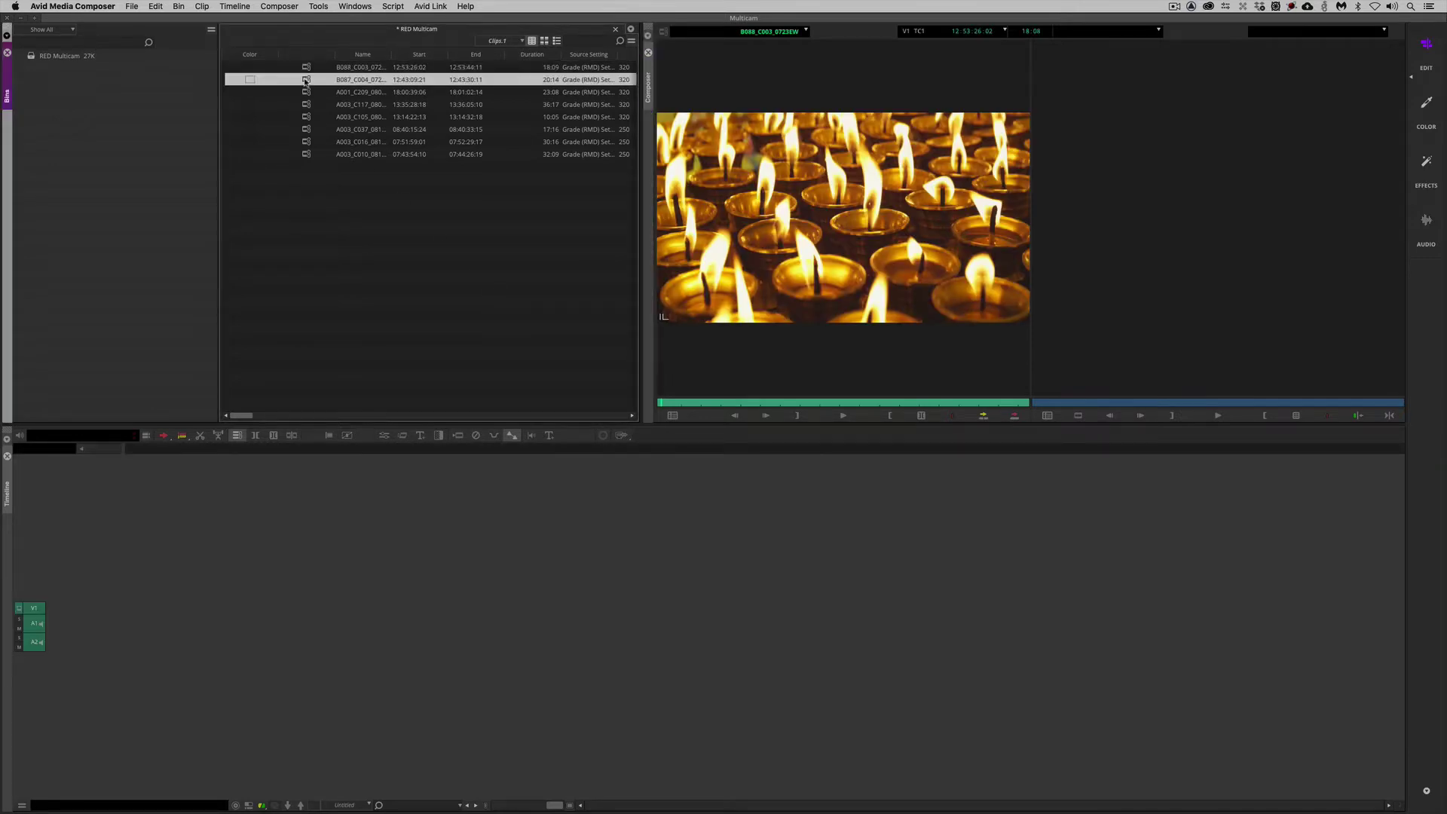
double_click(306, 92)
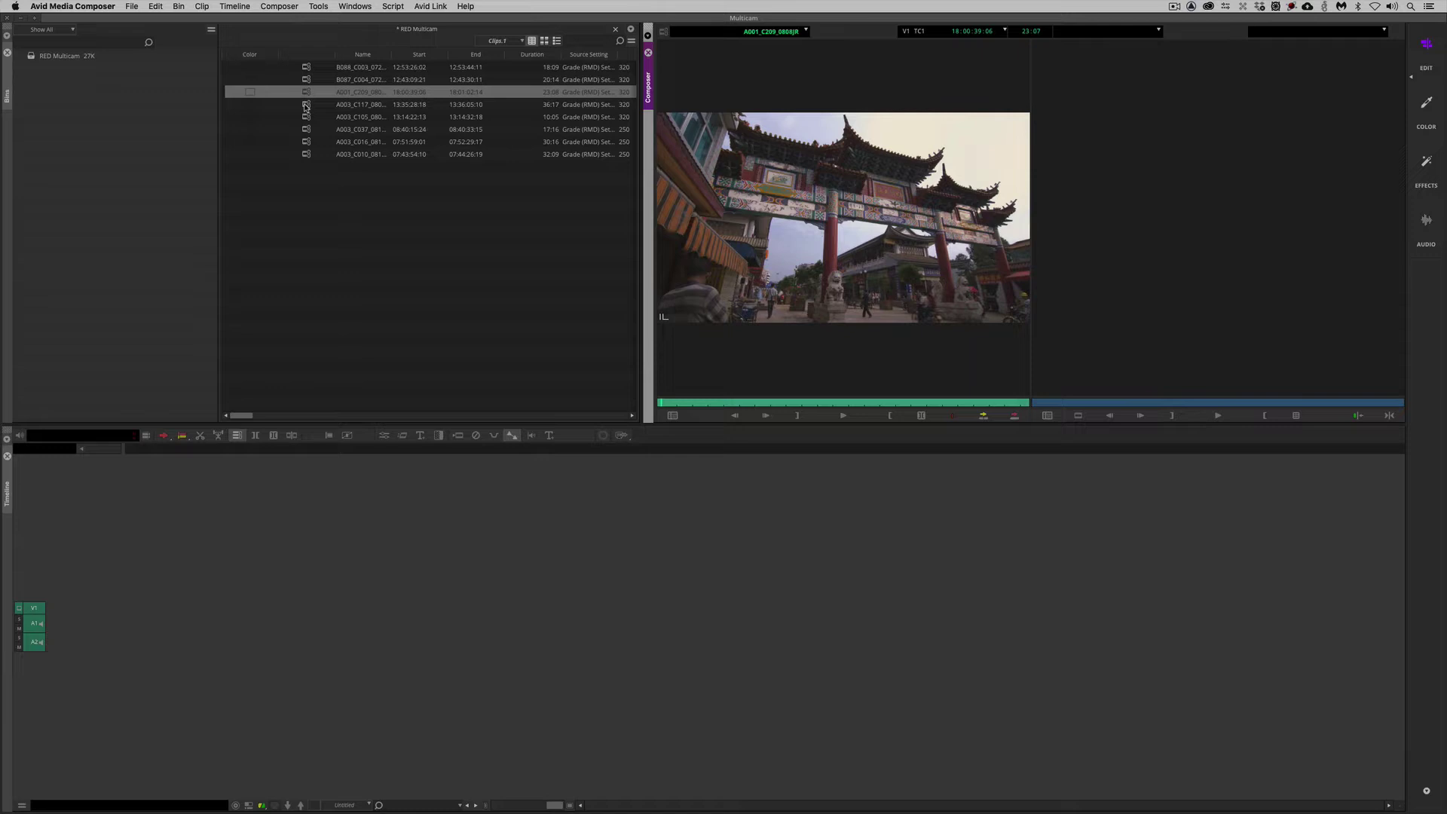
double_click(306, 104)
double_click(306, 117)
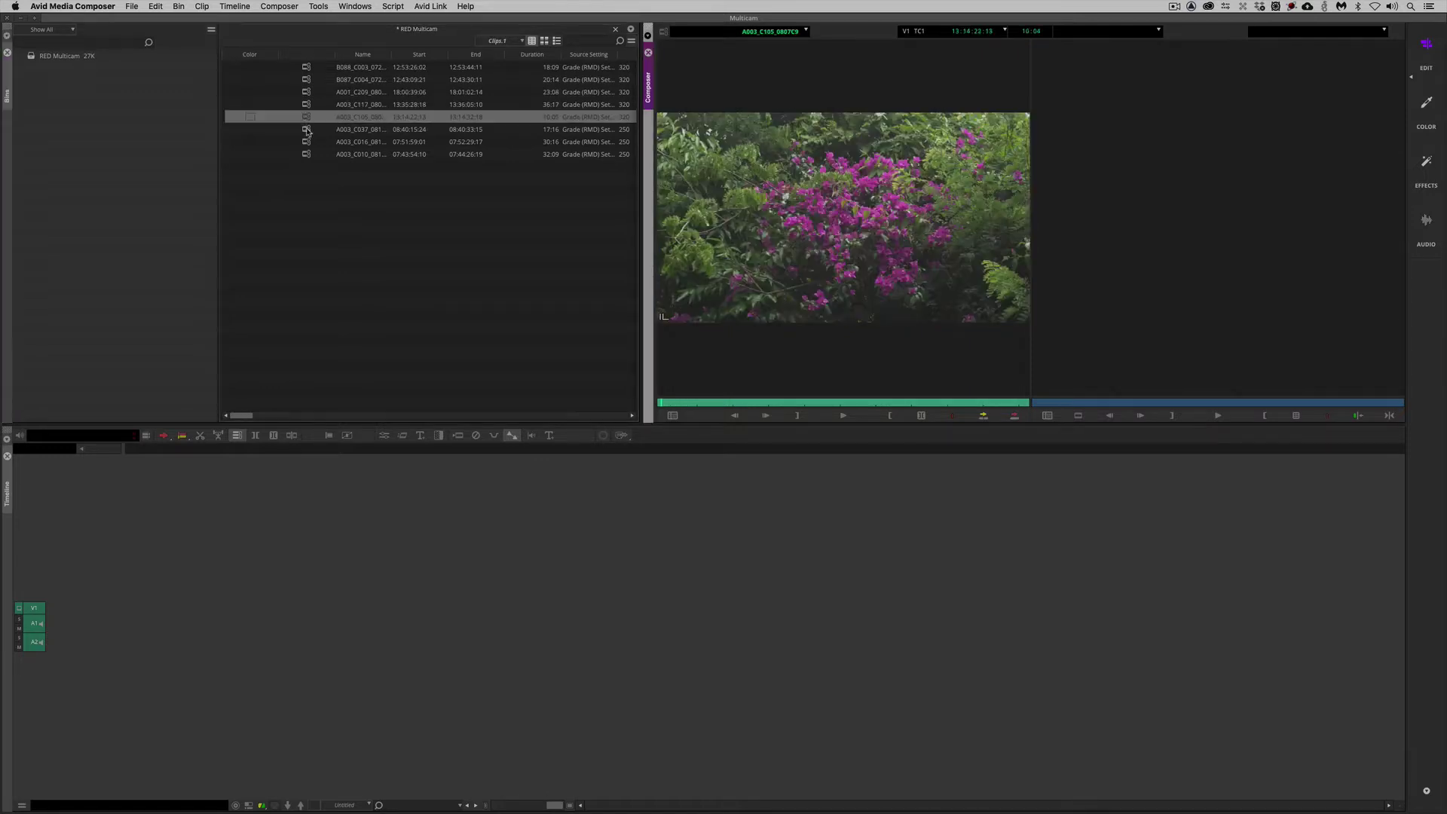
double_click(305, 129)
double_click(306, 142)
double_click(305, 153)
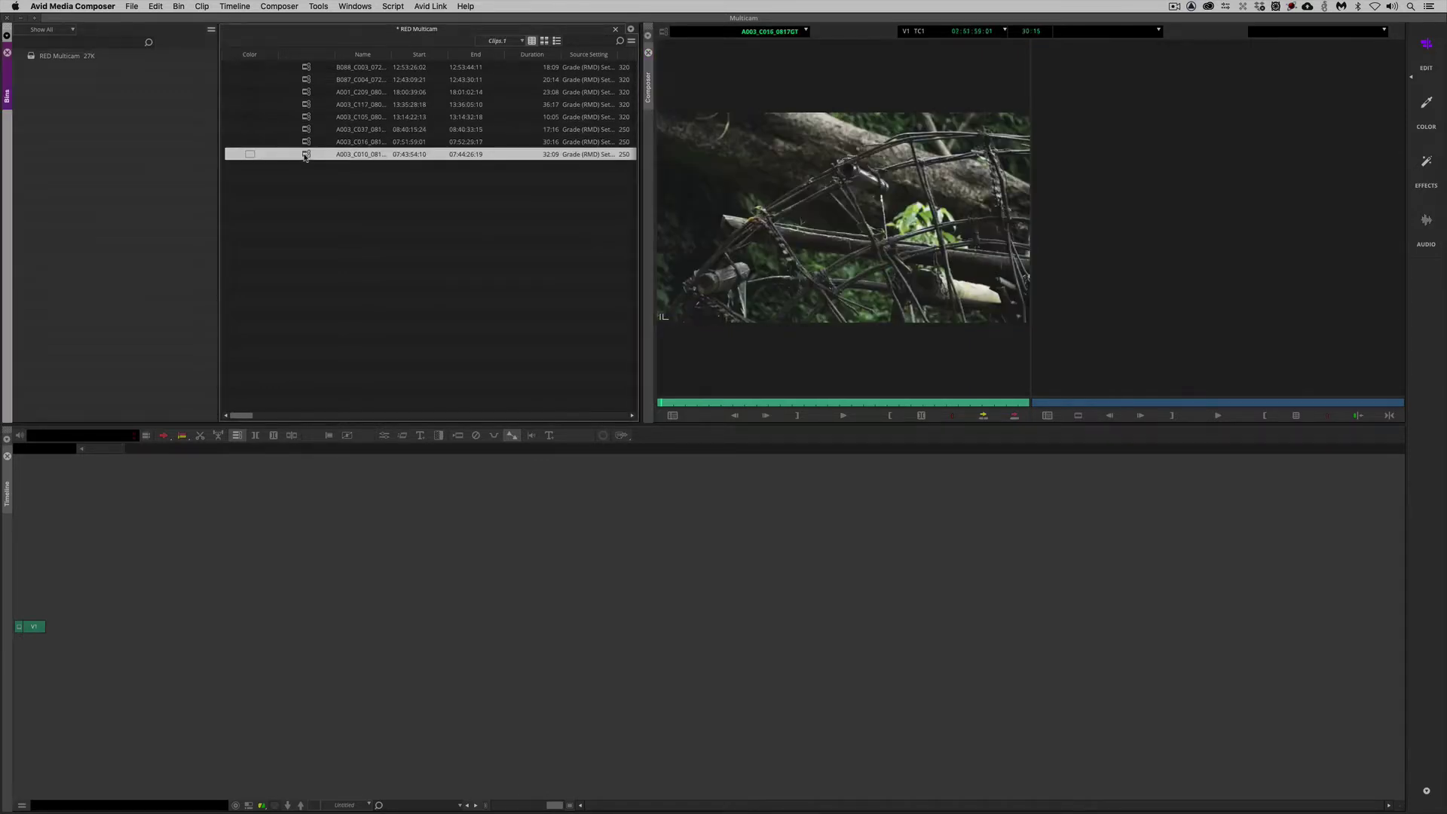
Step: Preview the clips again back up from A003_C037_0817DR to the B088_C003_0723EW candle clip
left_click(305, 143)
double_click(305, 129)
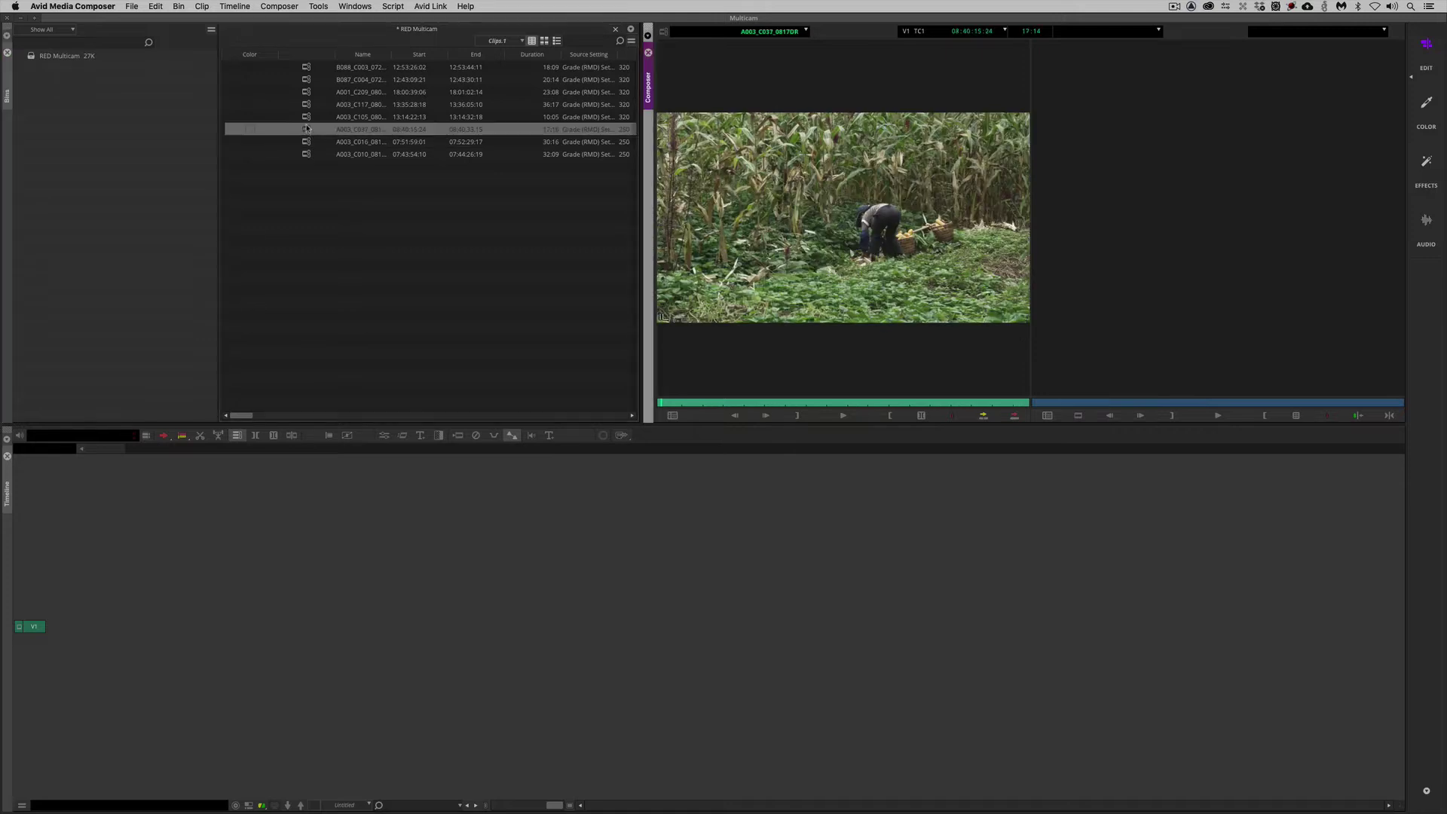
double_click(305, 116)
double_click(305, 104)
double_click(305, 92)
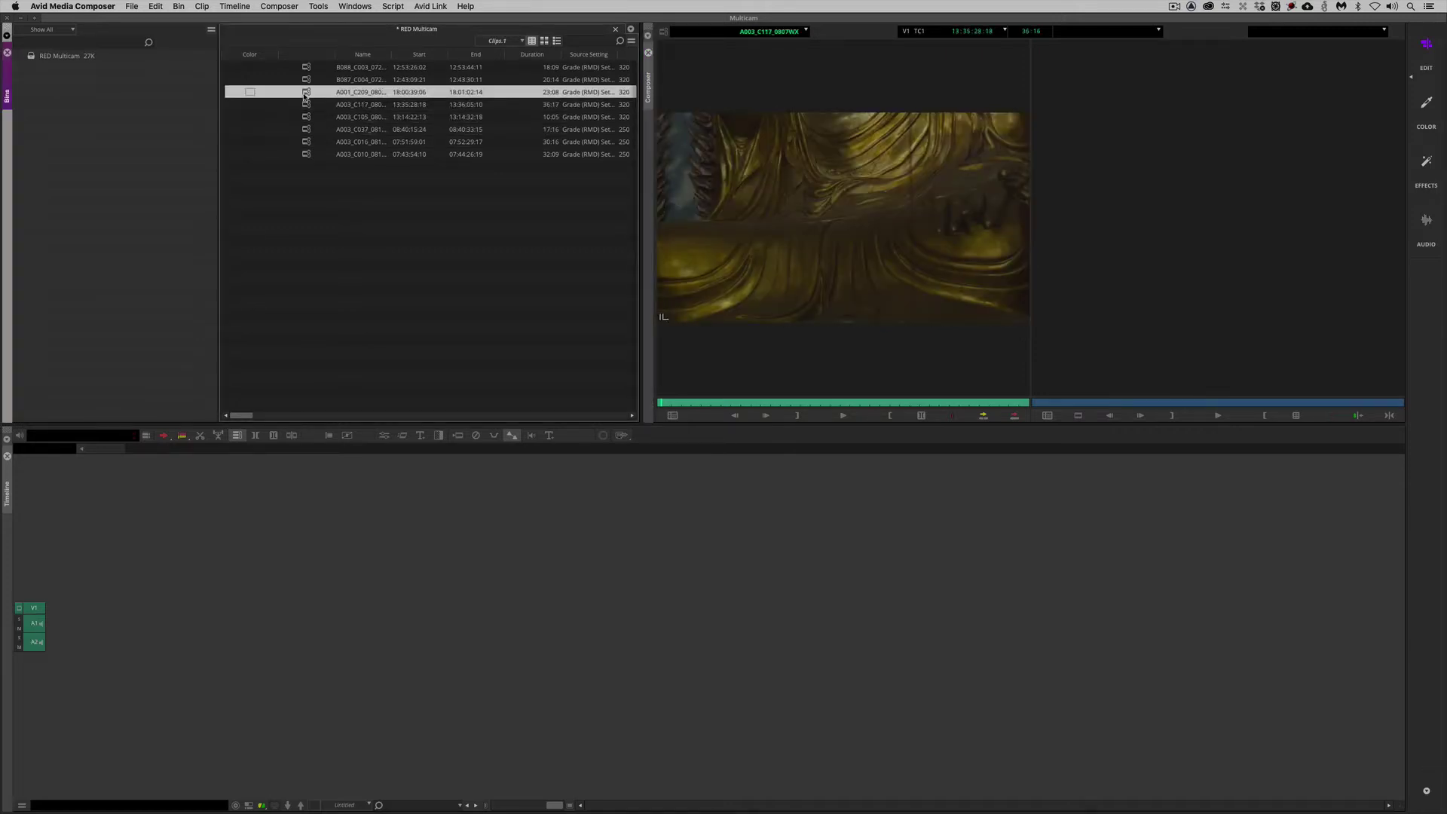
double_click(305, 79)
double_click(306, 68)
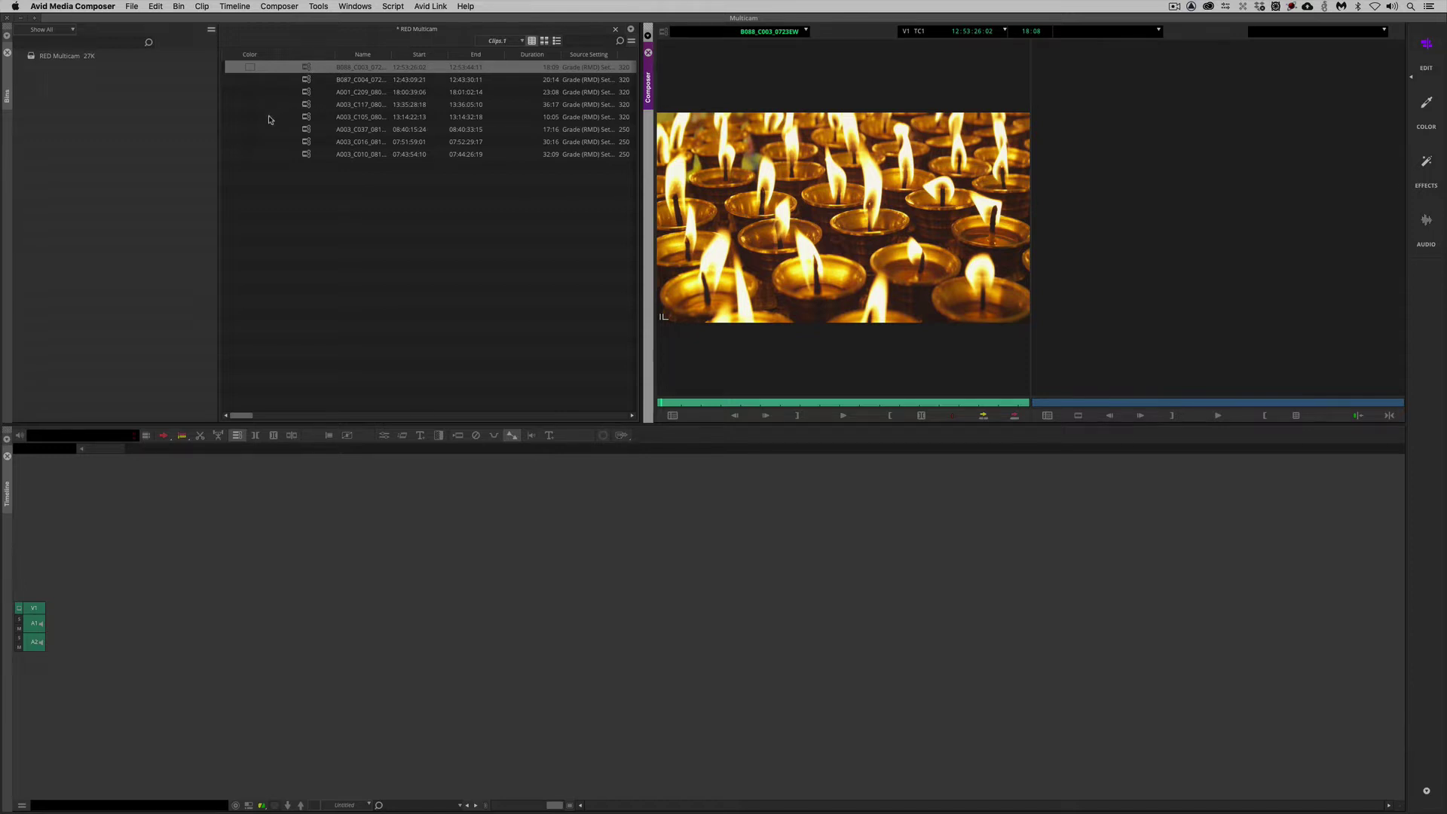
Step: Switch the bin to the RED Offline view to show project, format and video codec
left_click(511, 40)
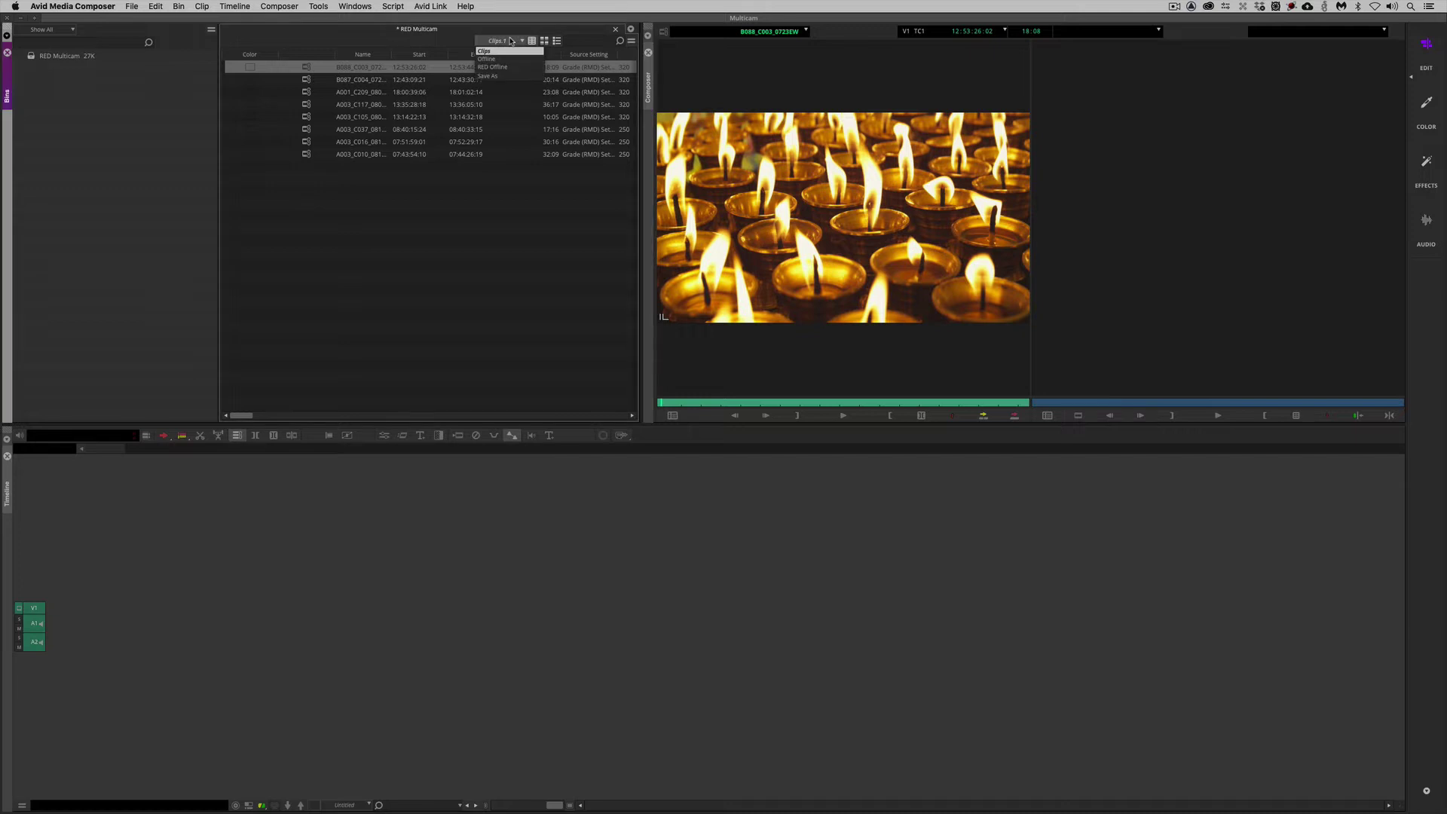
left_click(501, 68)
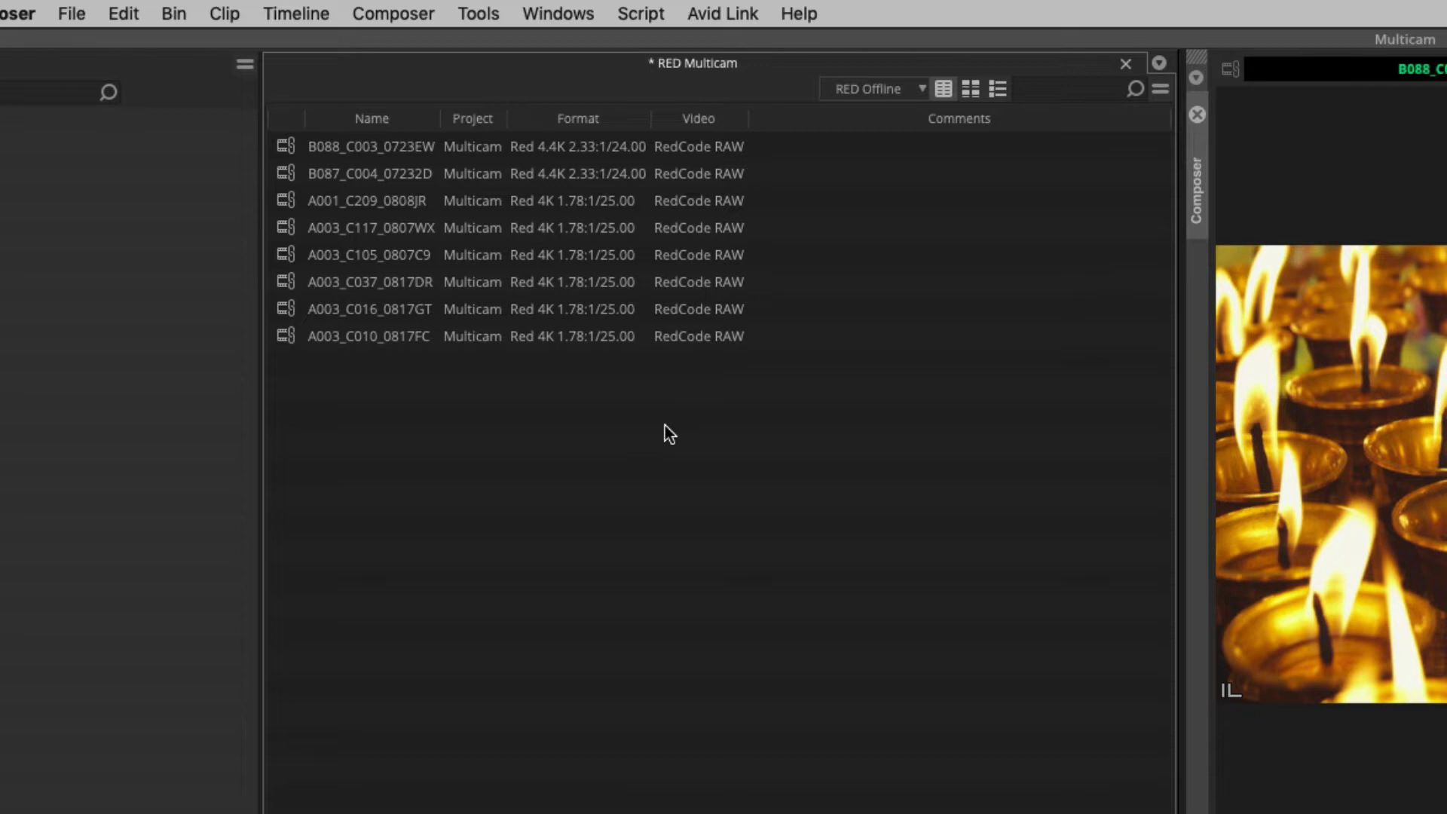
Step: Delete A003_C016_0817GT and A003_C010_0817FC, then select B088_C003_0723EW and B087_C004_07232D
left_click(288, 339)
left_click(286, 309, "shift")
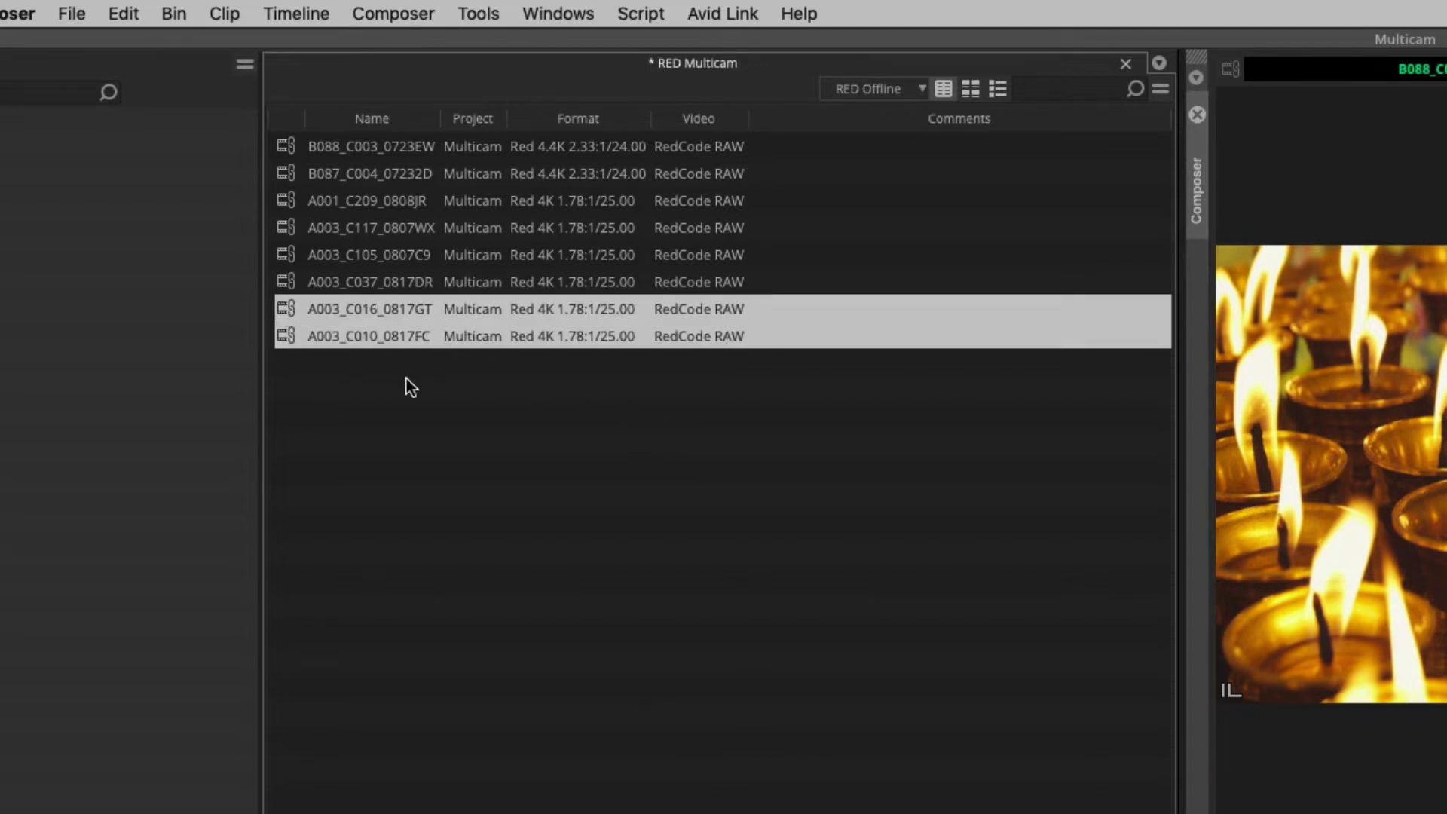
key("Delete")
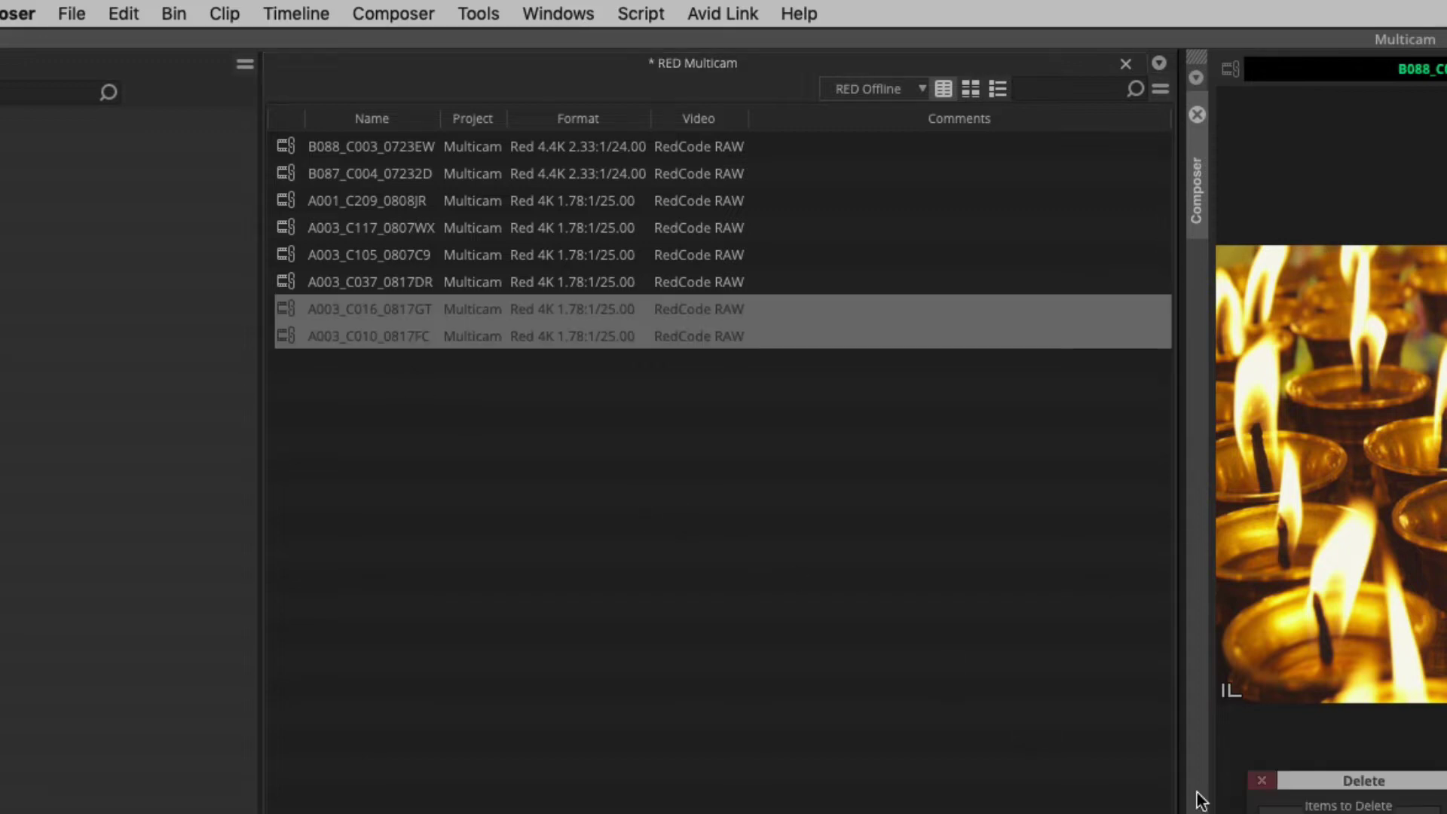
key("Return")
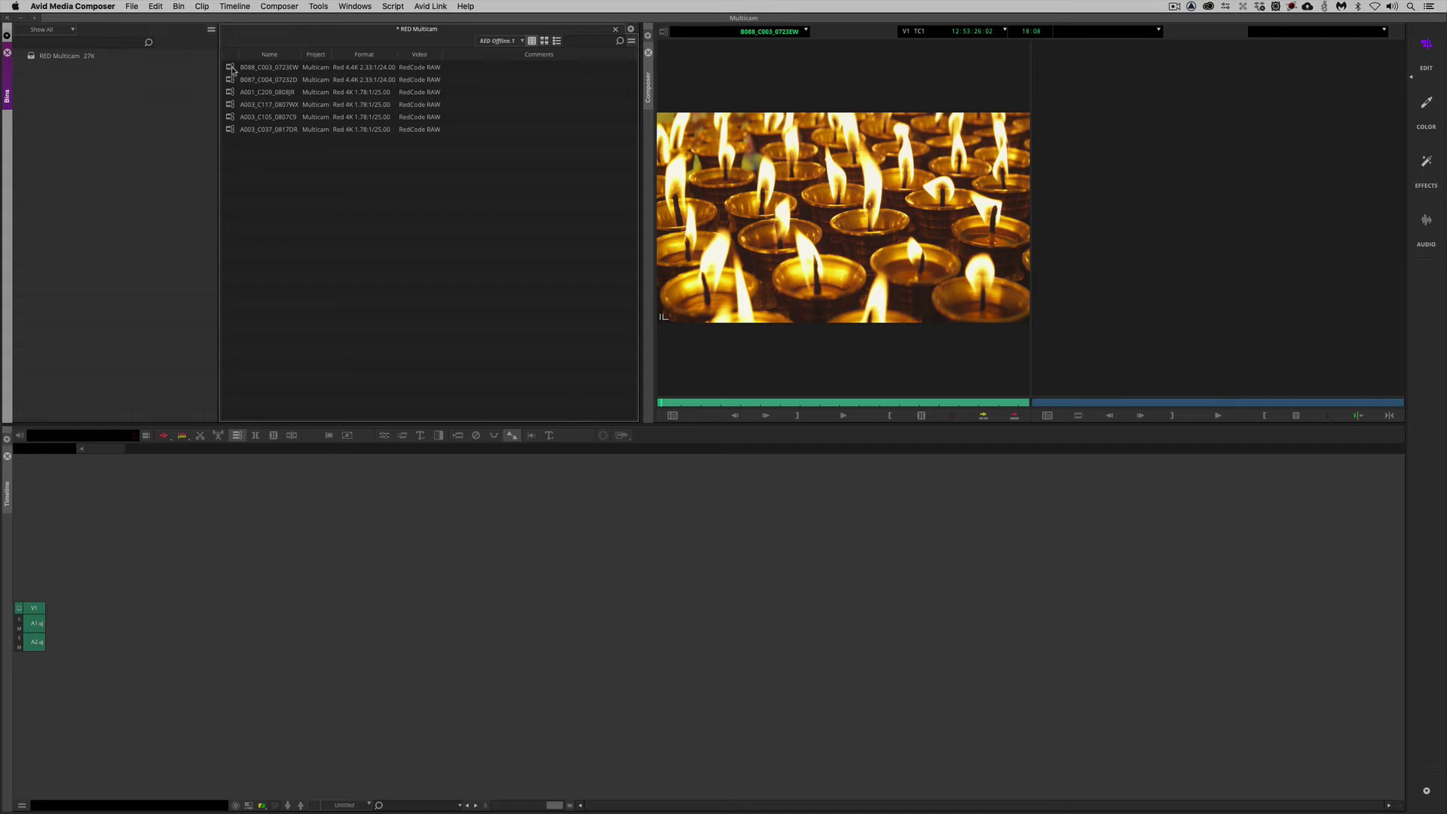
left_click(233, 68)
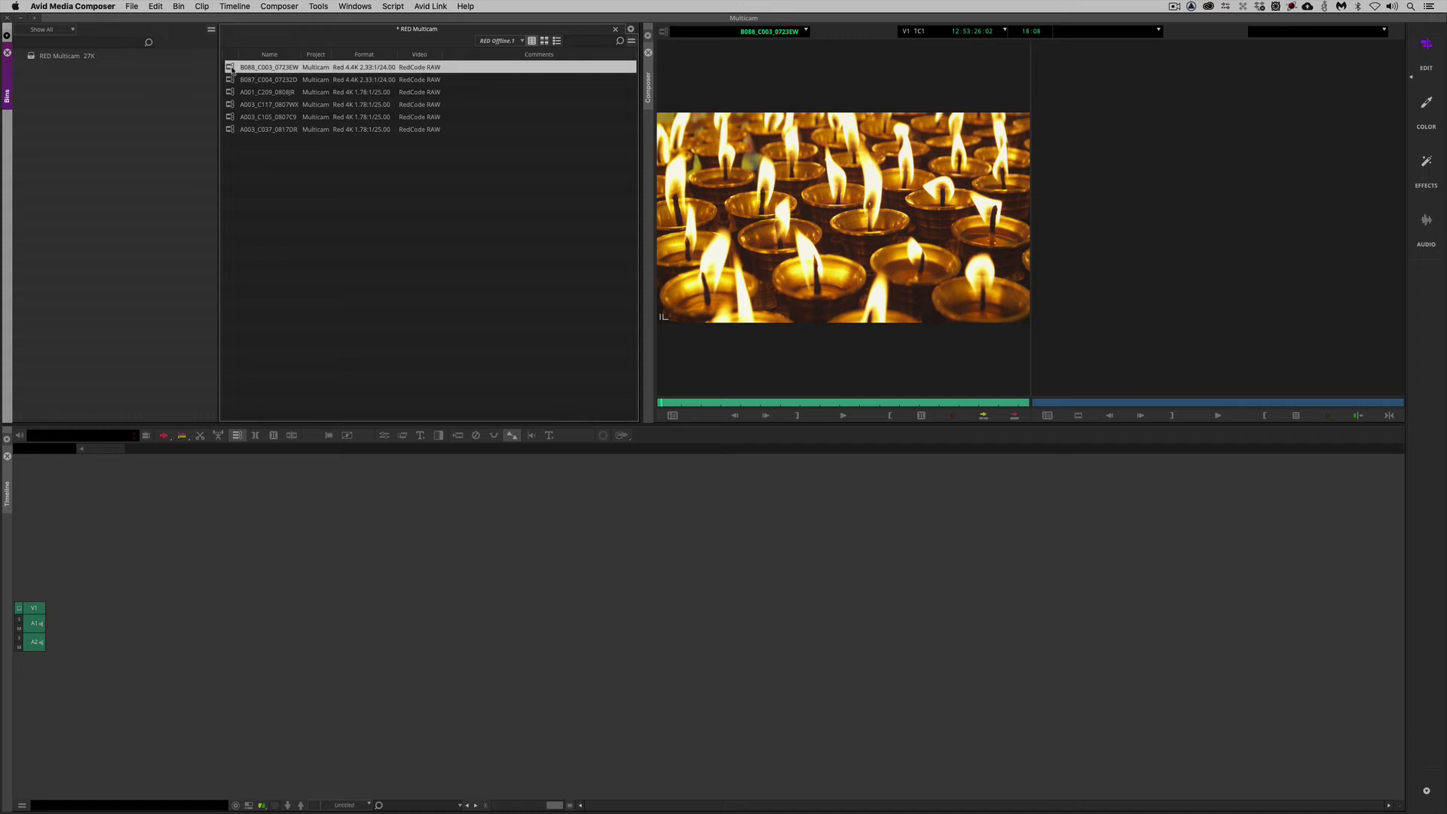
left_click(231, 79, "shift")
Step: In Source Settings, set B088_C003_0723EW's FrameFlex frame aspect ratio to 16:9
right_click(231, 66)
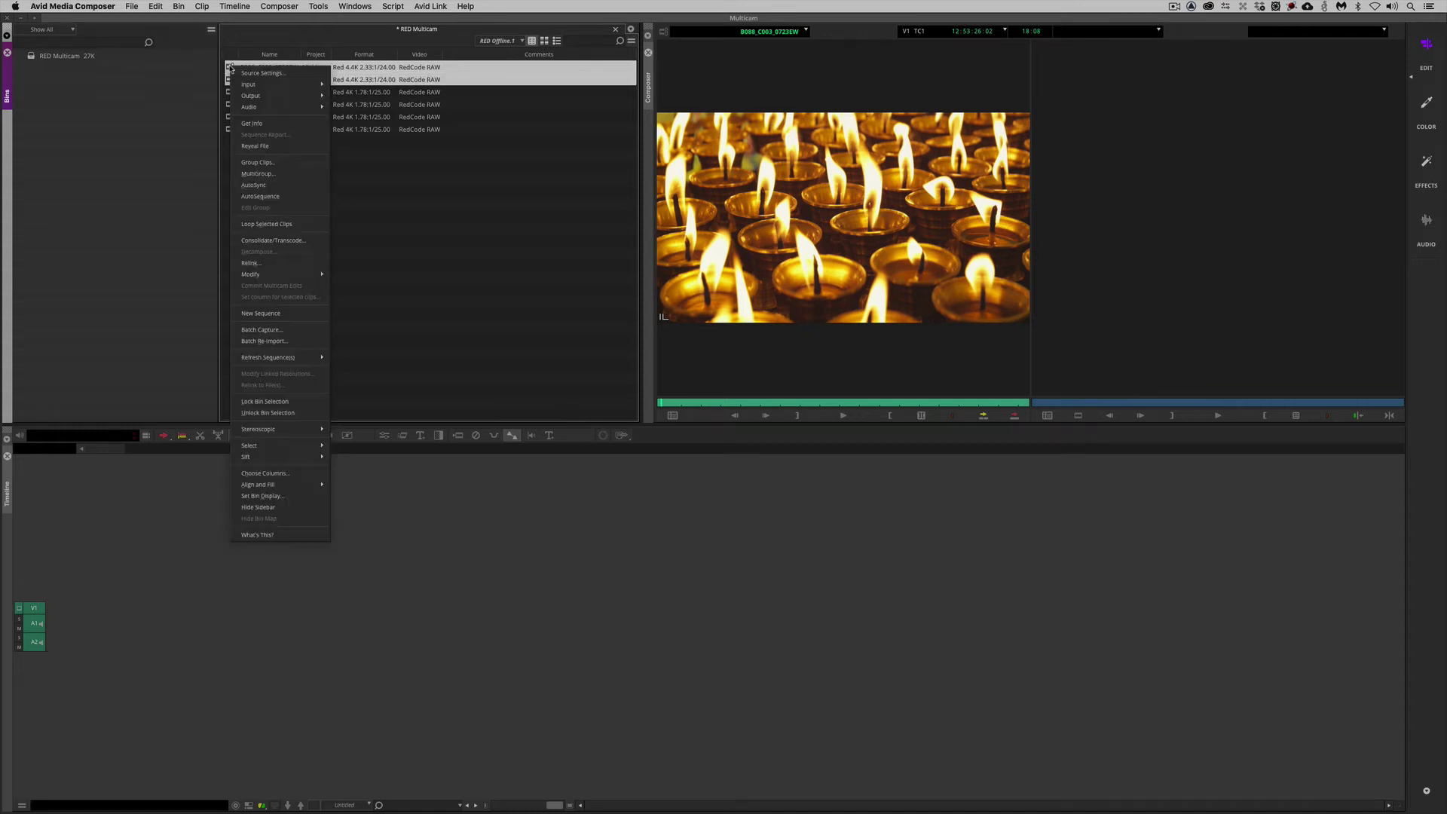
left_click(253, 73)
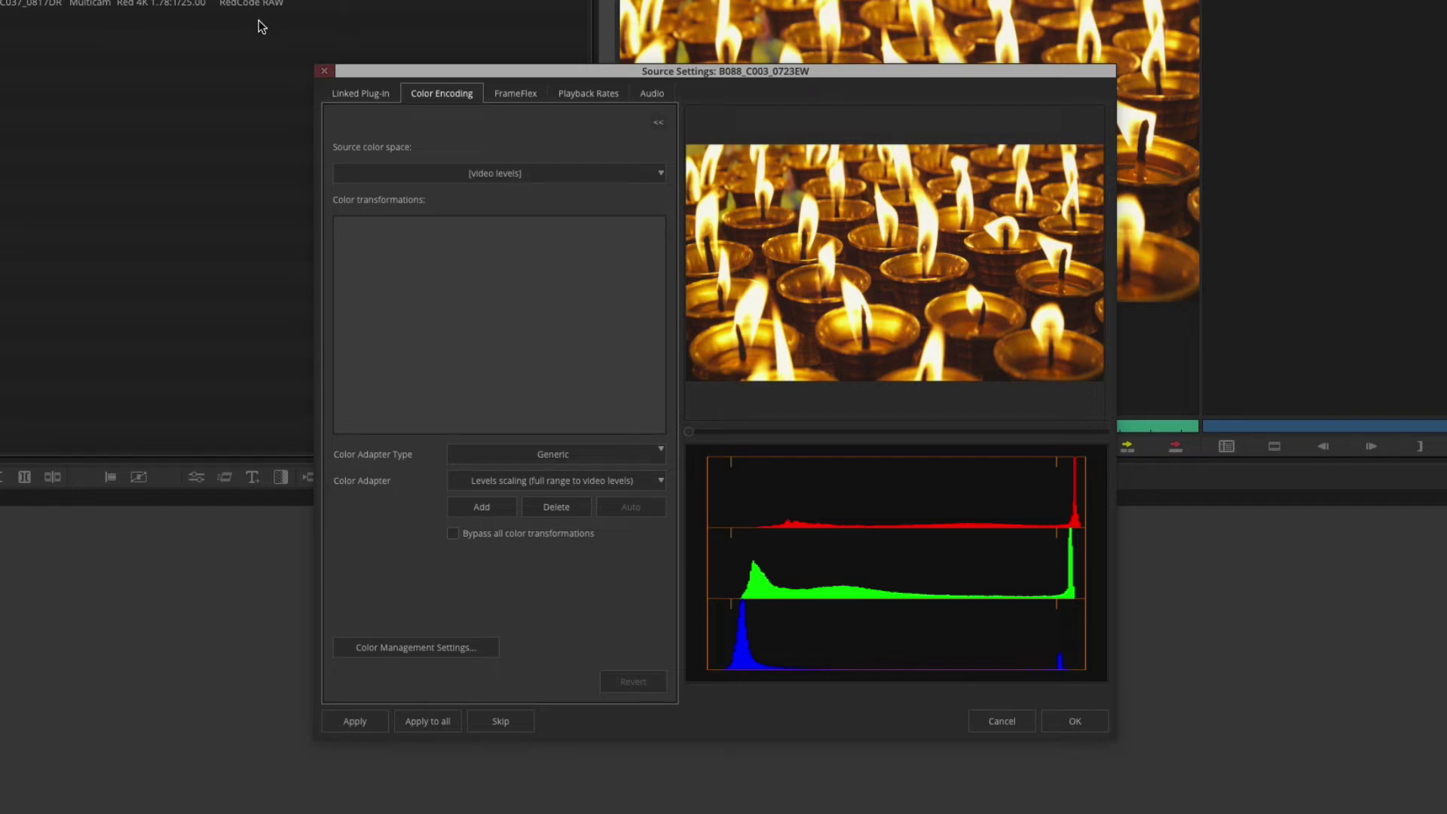
left_click(384, 95)
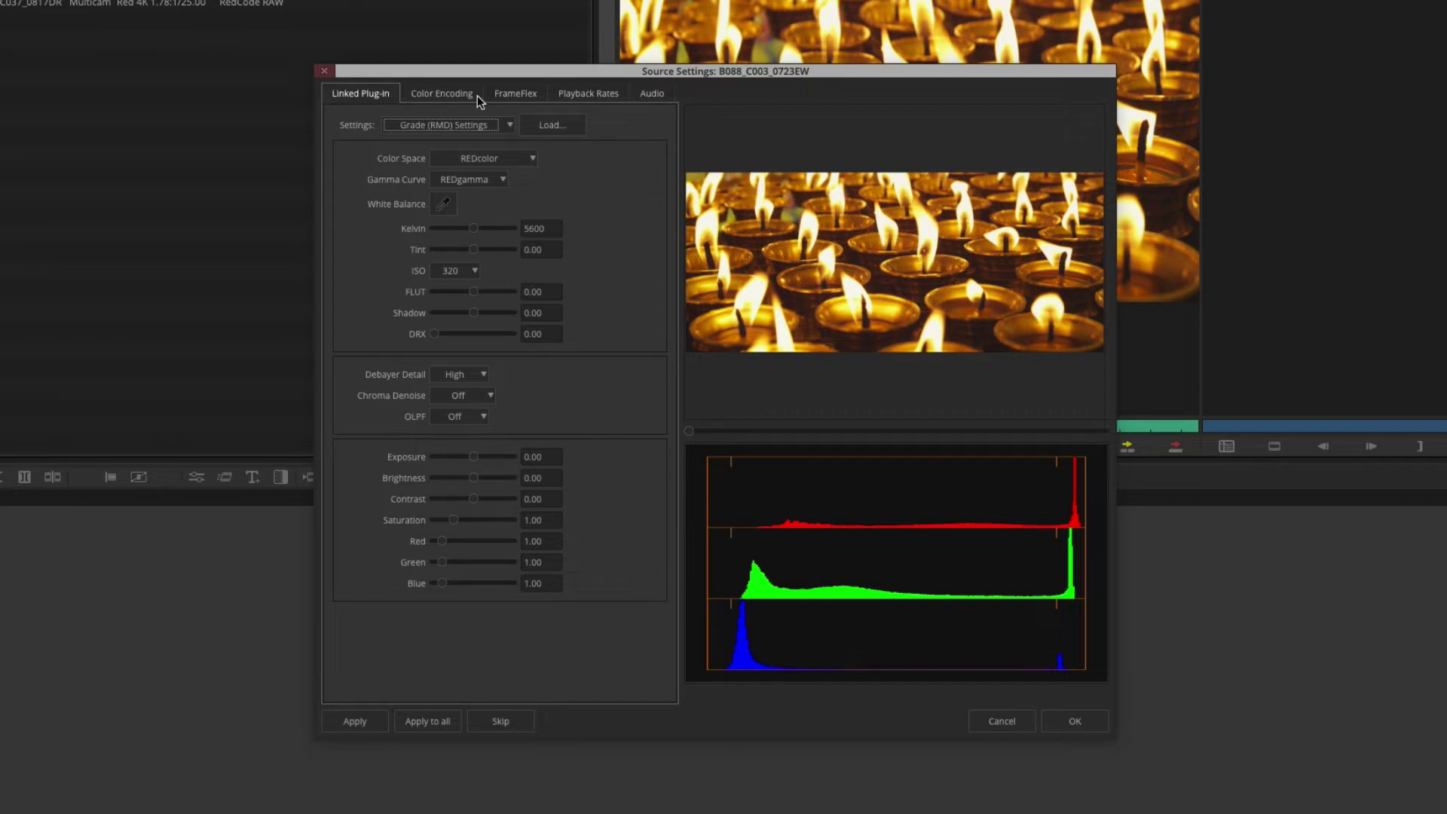
left_click(512, 93)
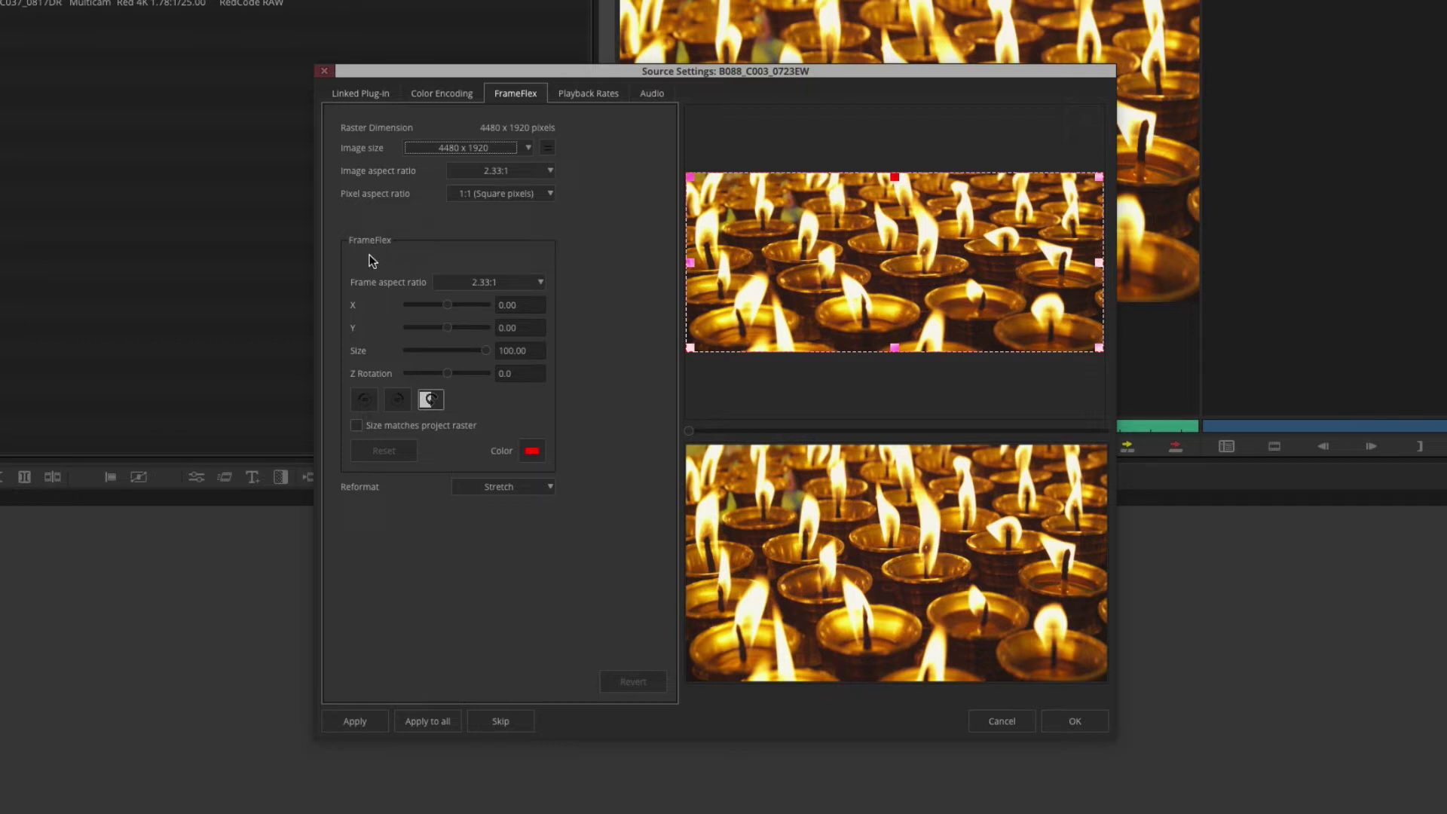
left_click(495, 282)
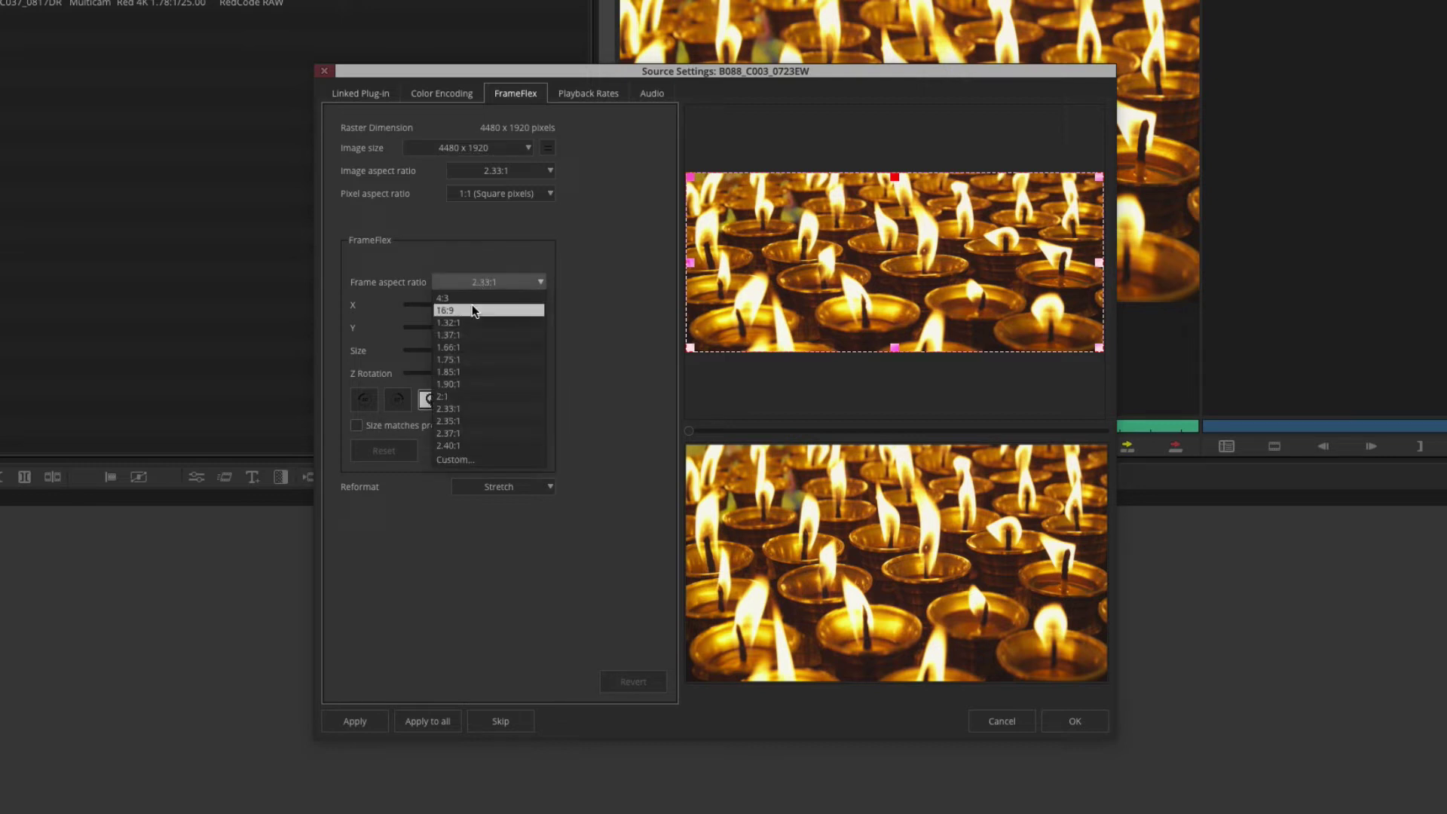
left_click(471, 307)
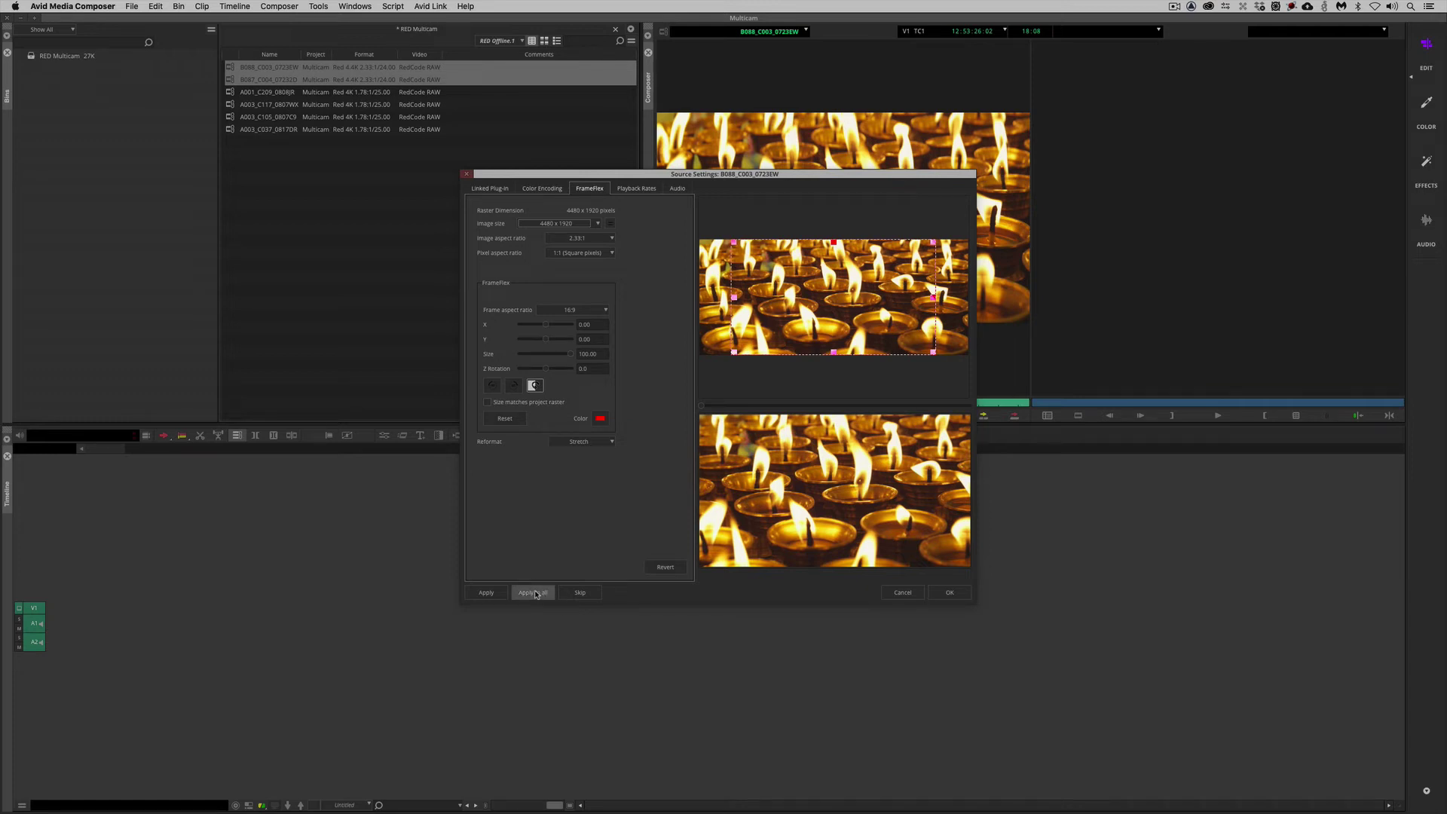
Step: Apply the 16:9 framing to all clips, review B087_C004_07232D and the candles clip, then select all six
left_click(535, 594)
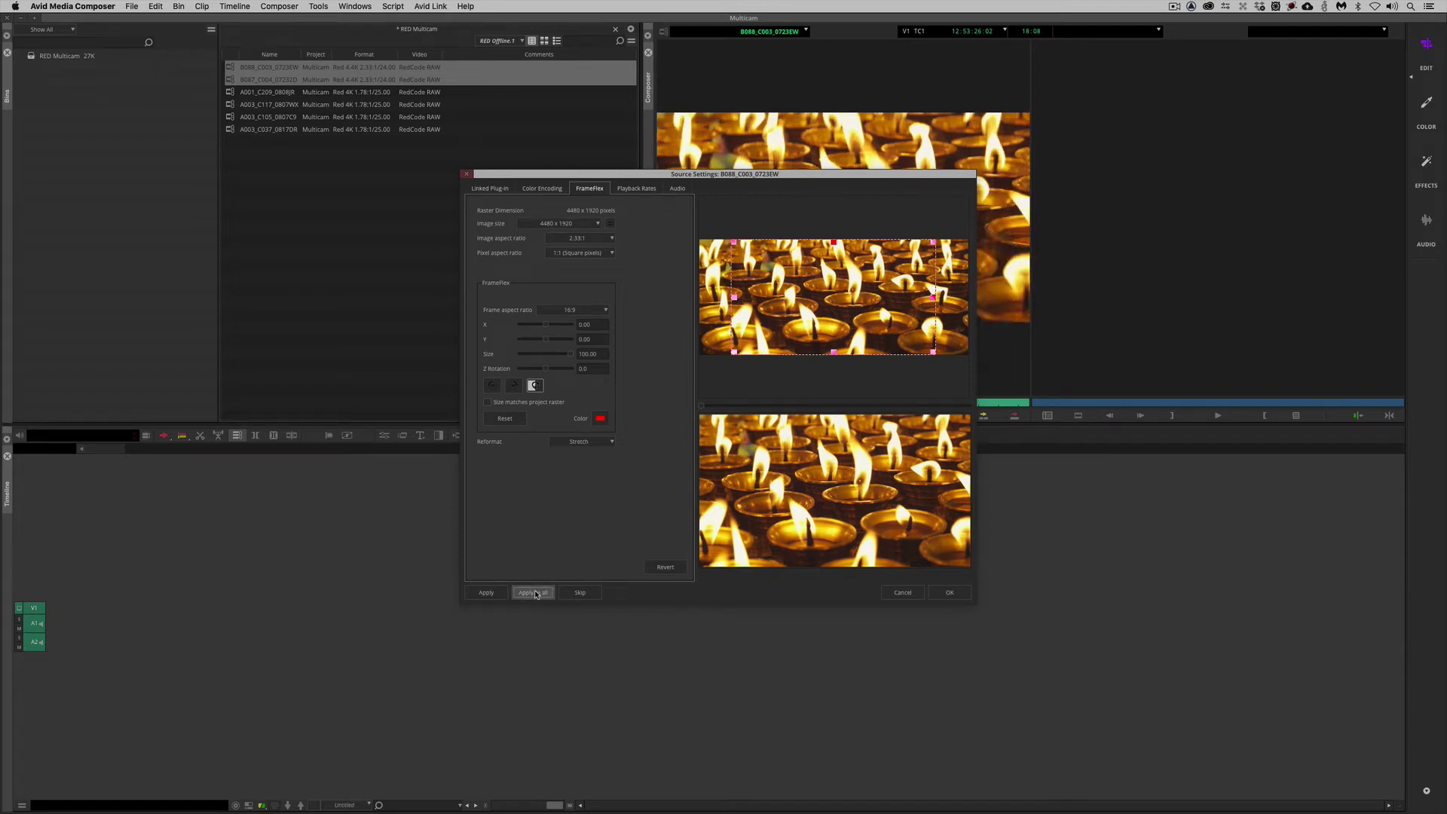
left_click(949, 593)
double_click(230, 80)
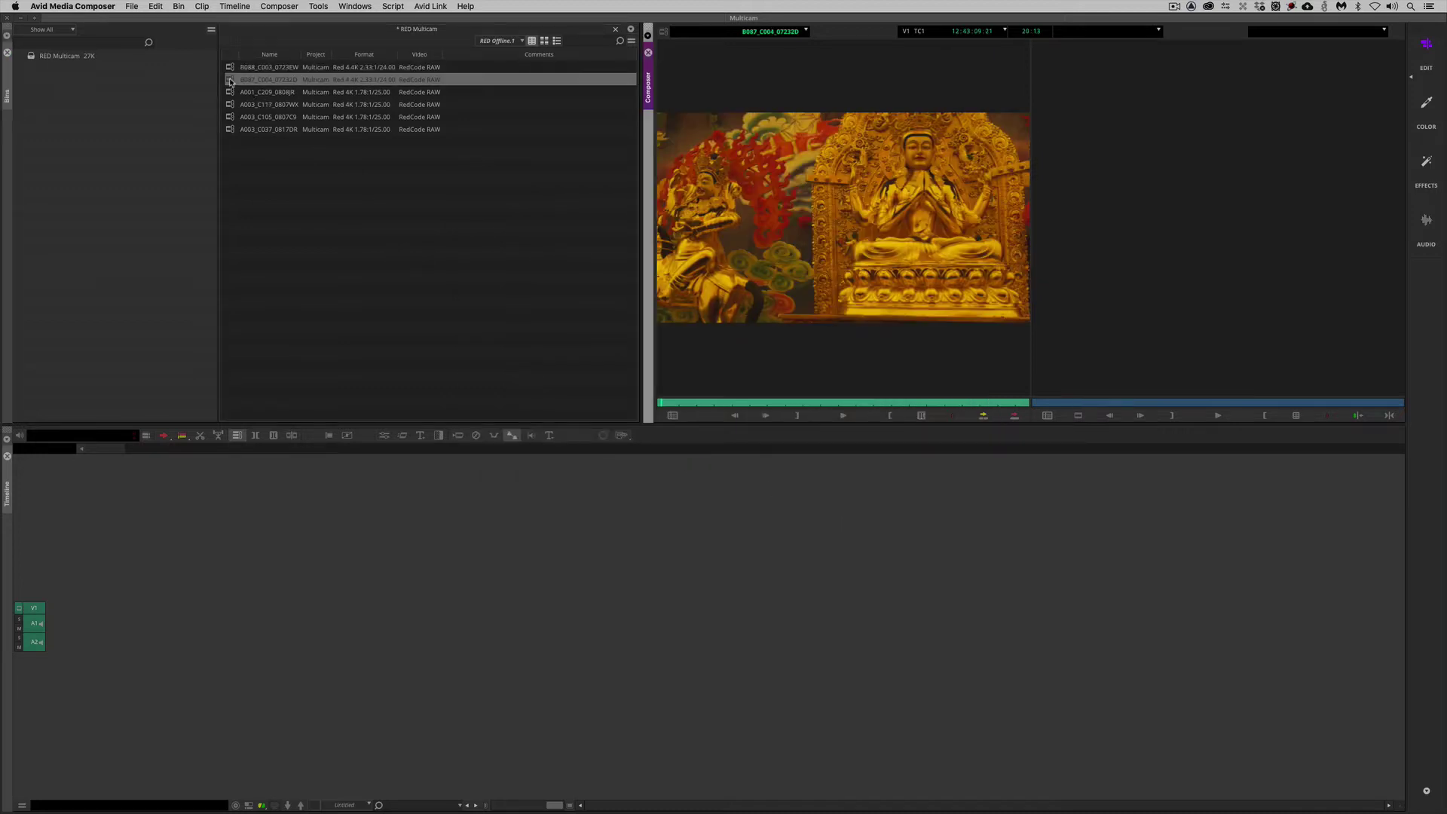
double_click(230, 80)
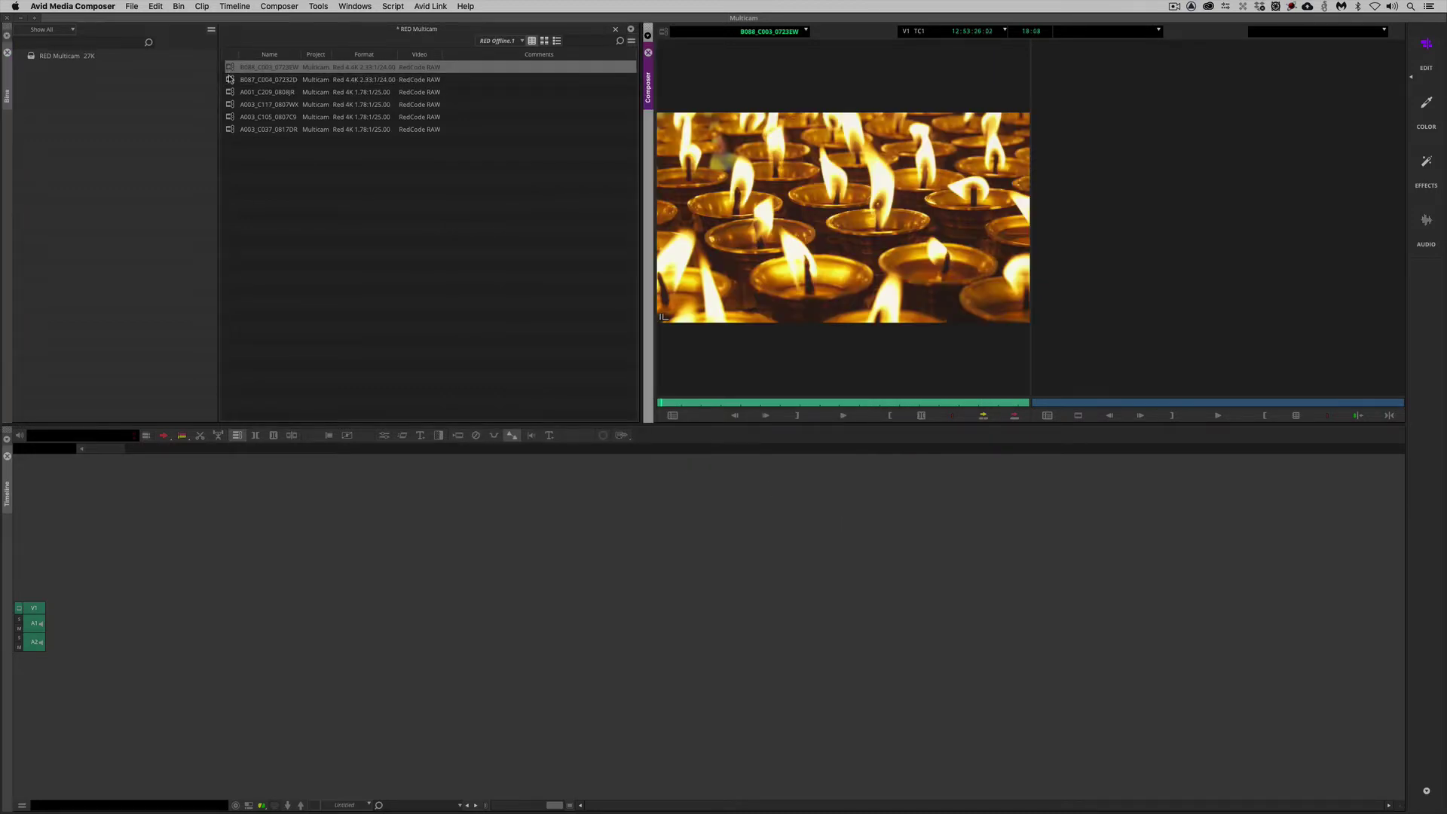
double_click(231, 79)
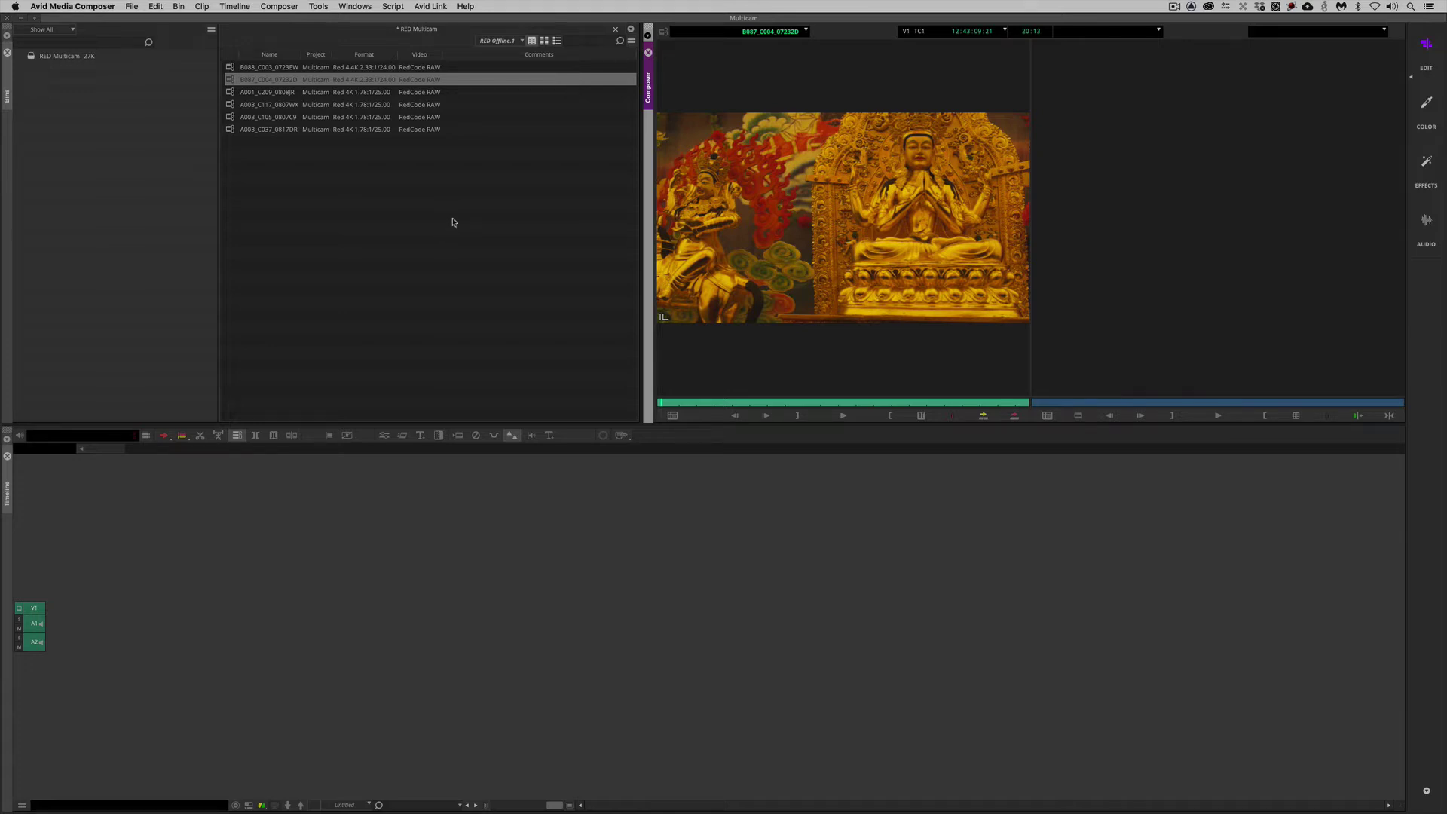
left_click_drag(454, 224, 260, 30)
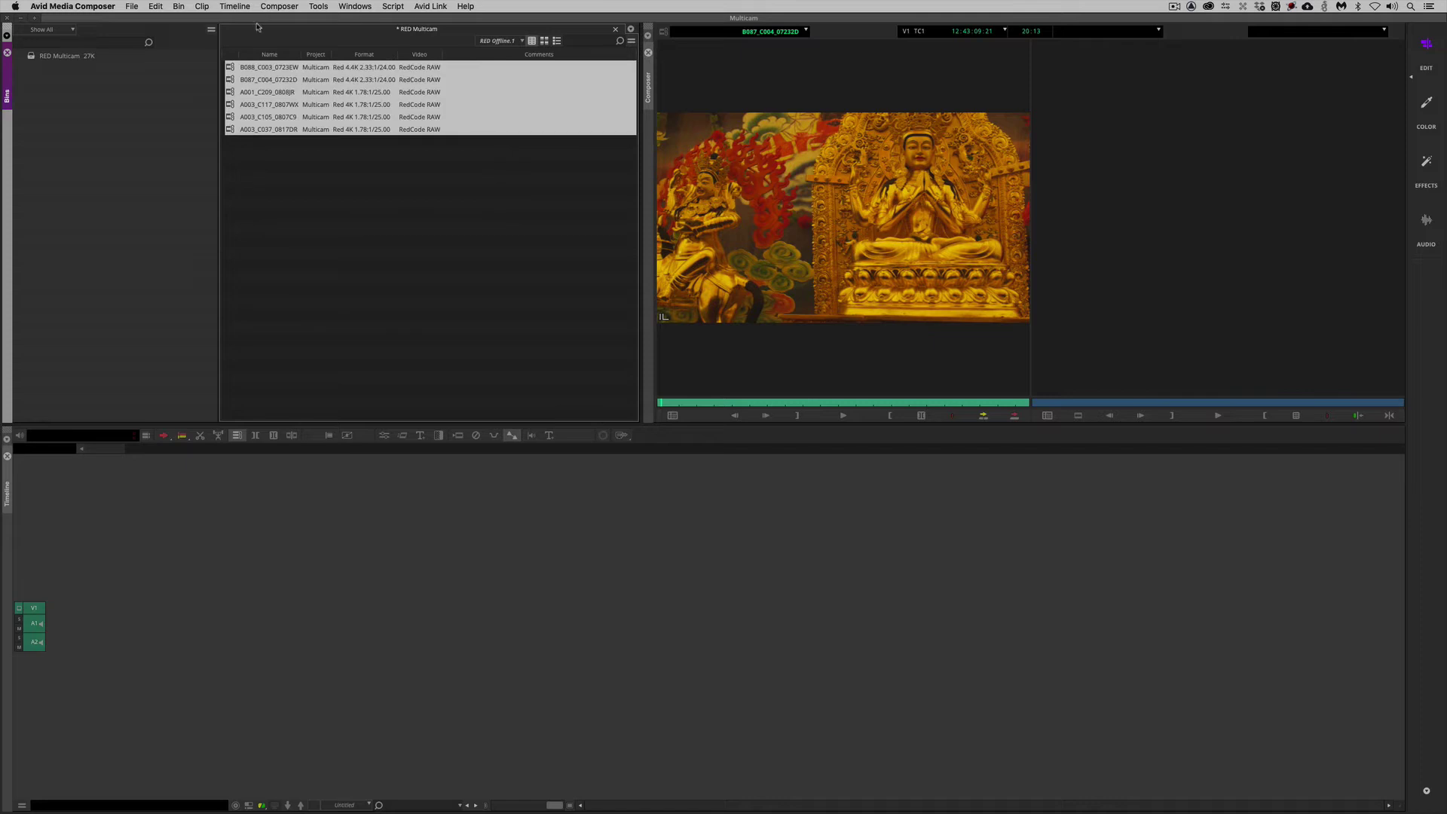
Step: Transcode the six clips to Apple ProRes 422 (Proxy) on Media 1, keeping frame rate, baking colour and FrameFlex
right_click(230, 68)
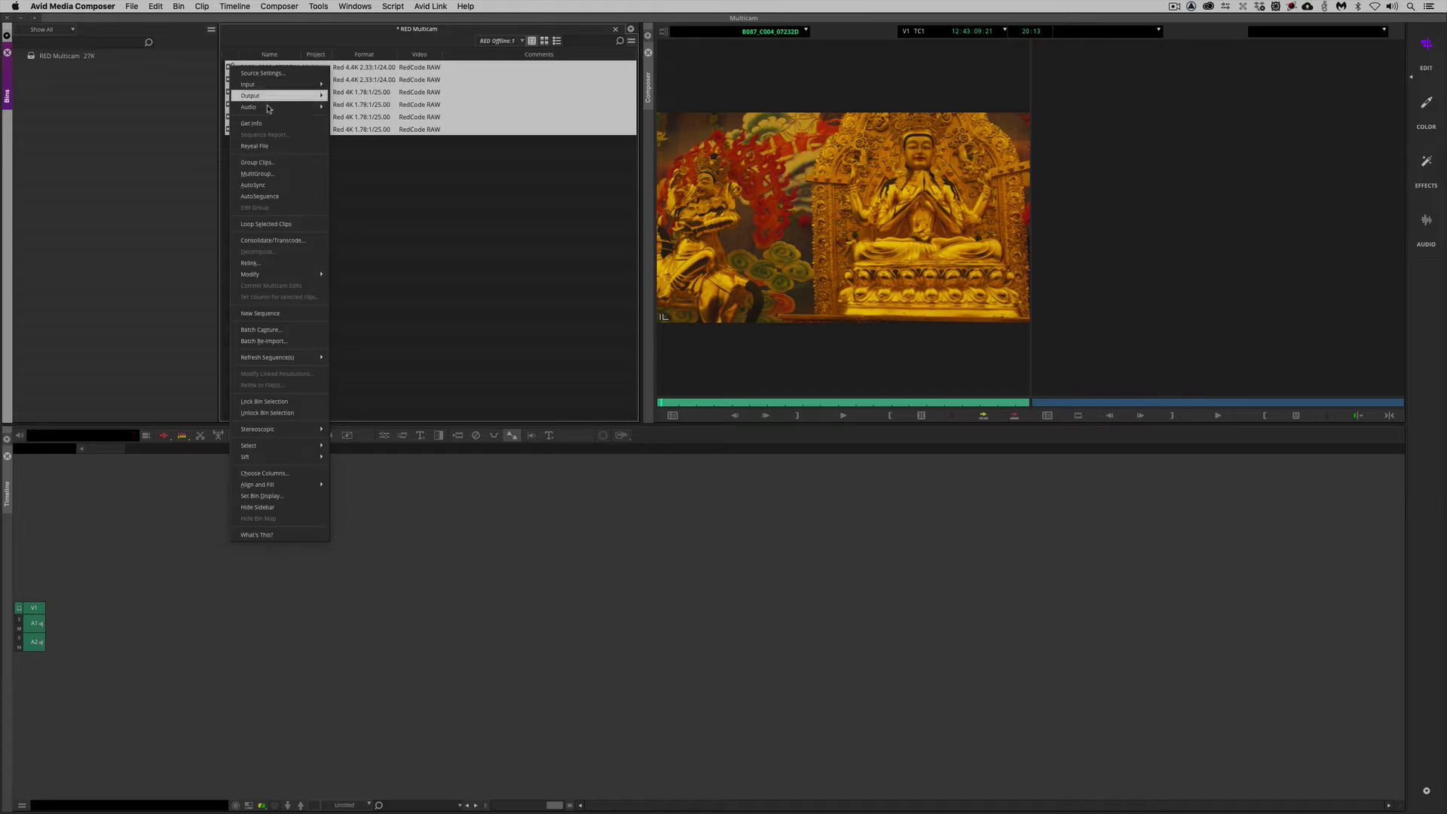
left_click(273, 239)
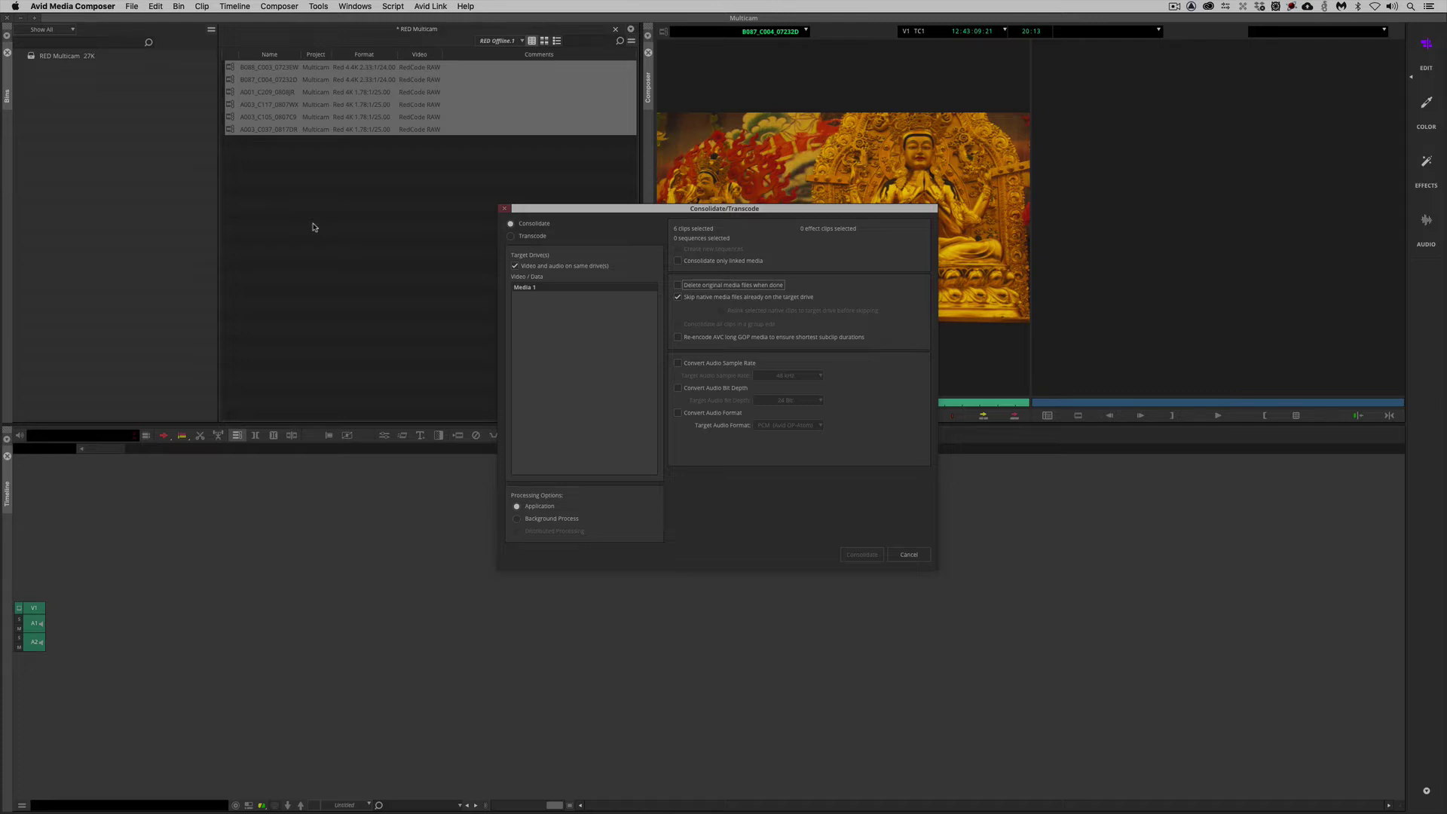
left_click(526, 237)
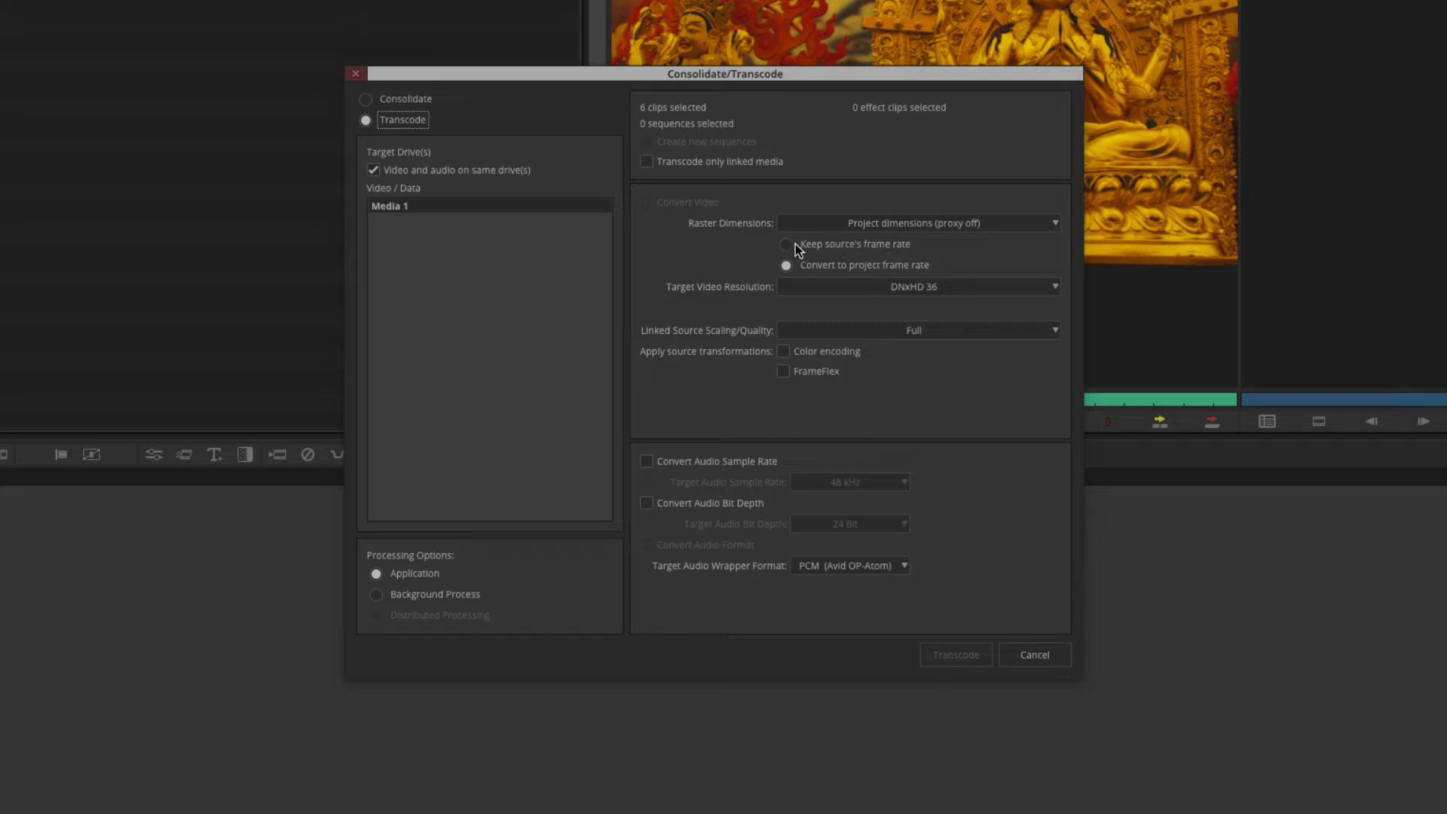
left_click(824, 243)
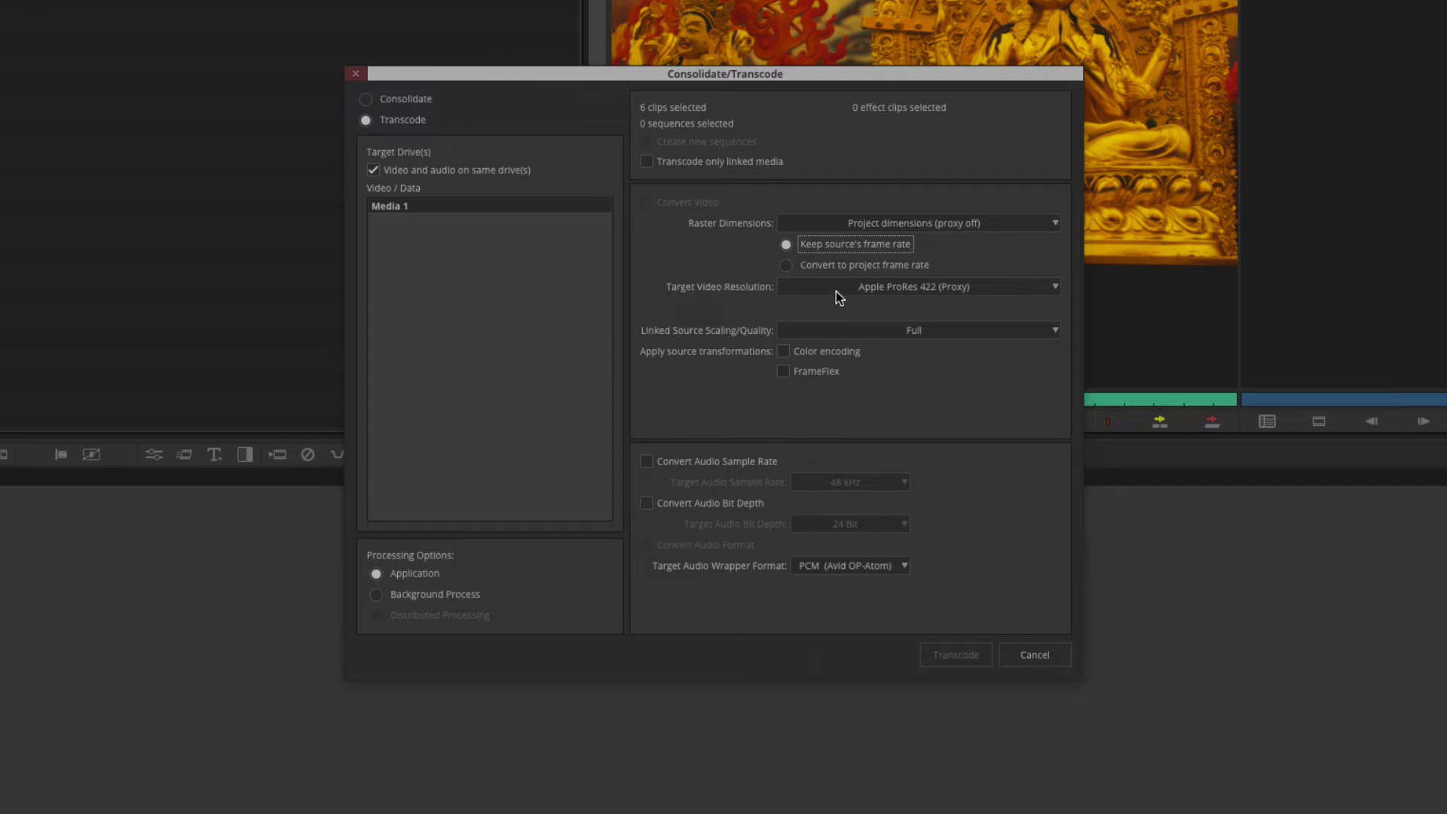
left_click(929, 288)
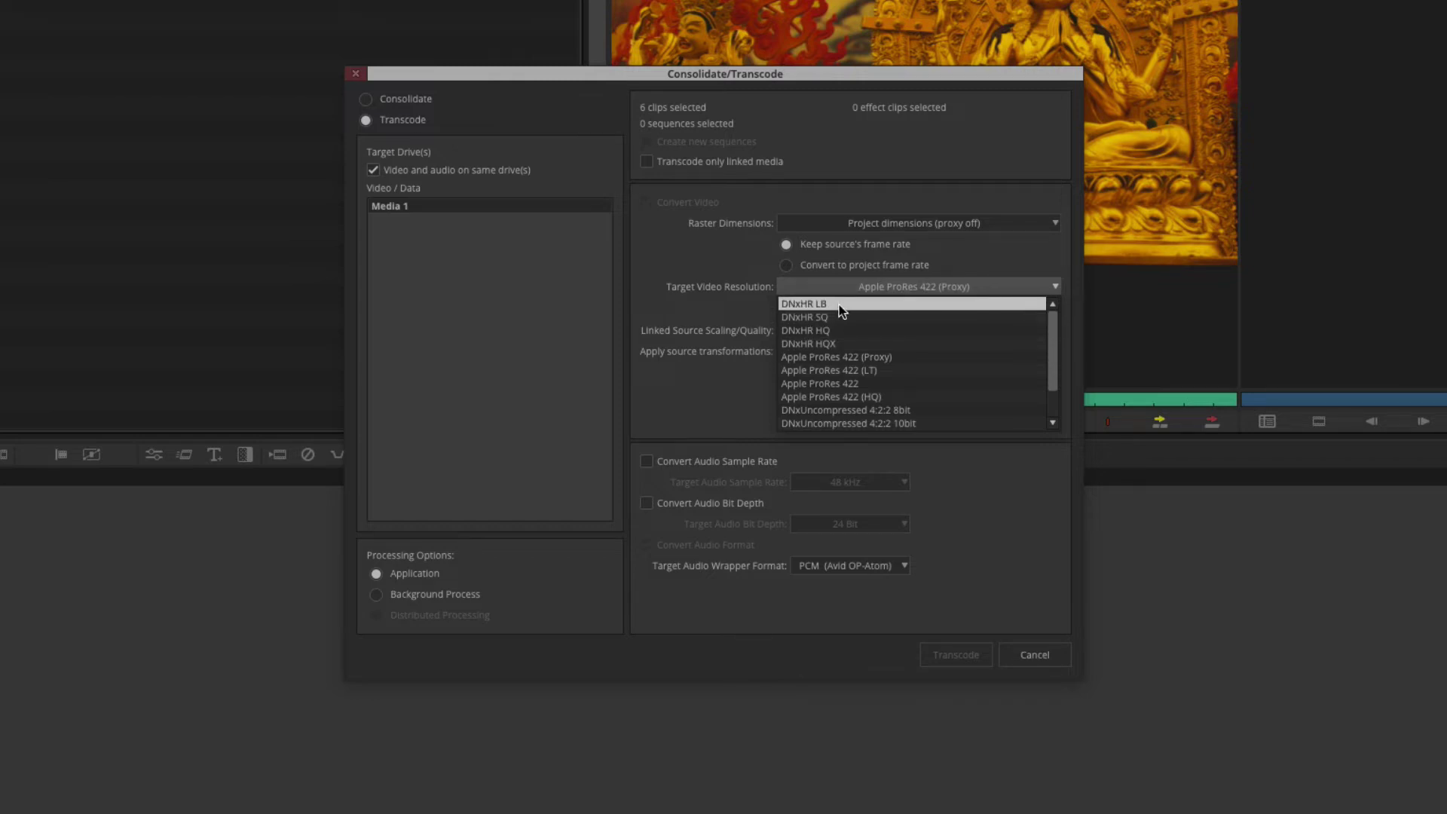
left_click(870, 358)
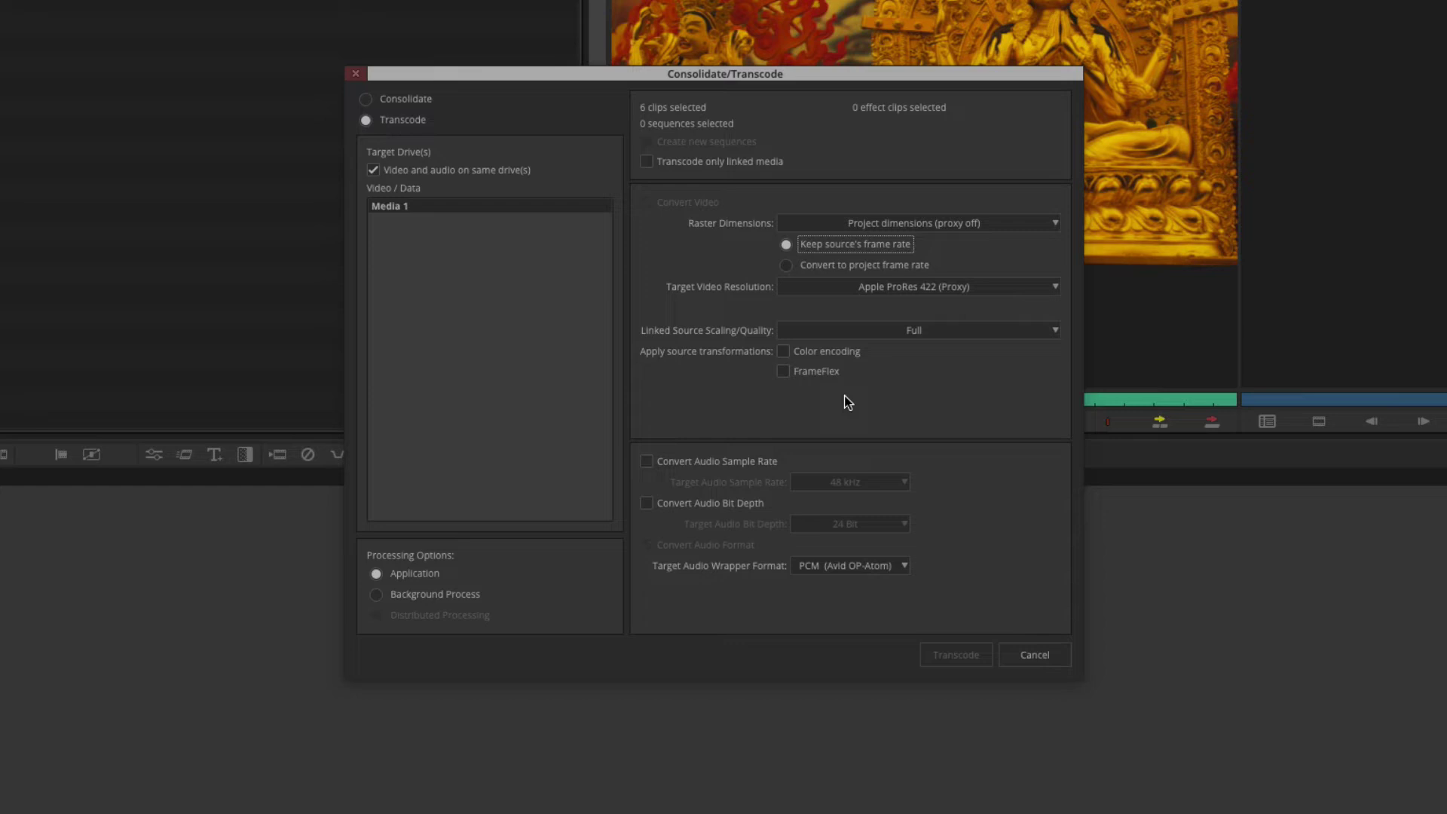
left_click(825, 352)
left_click(812, 373)
left_click(416, 208)
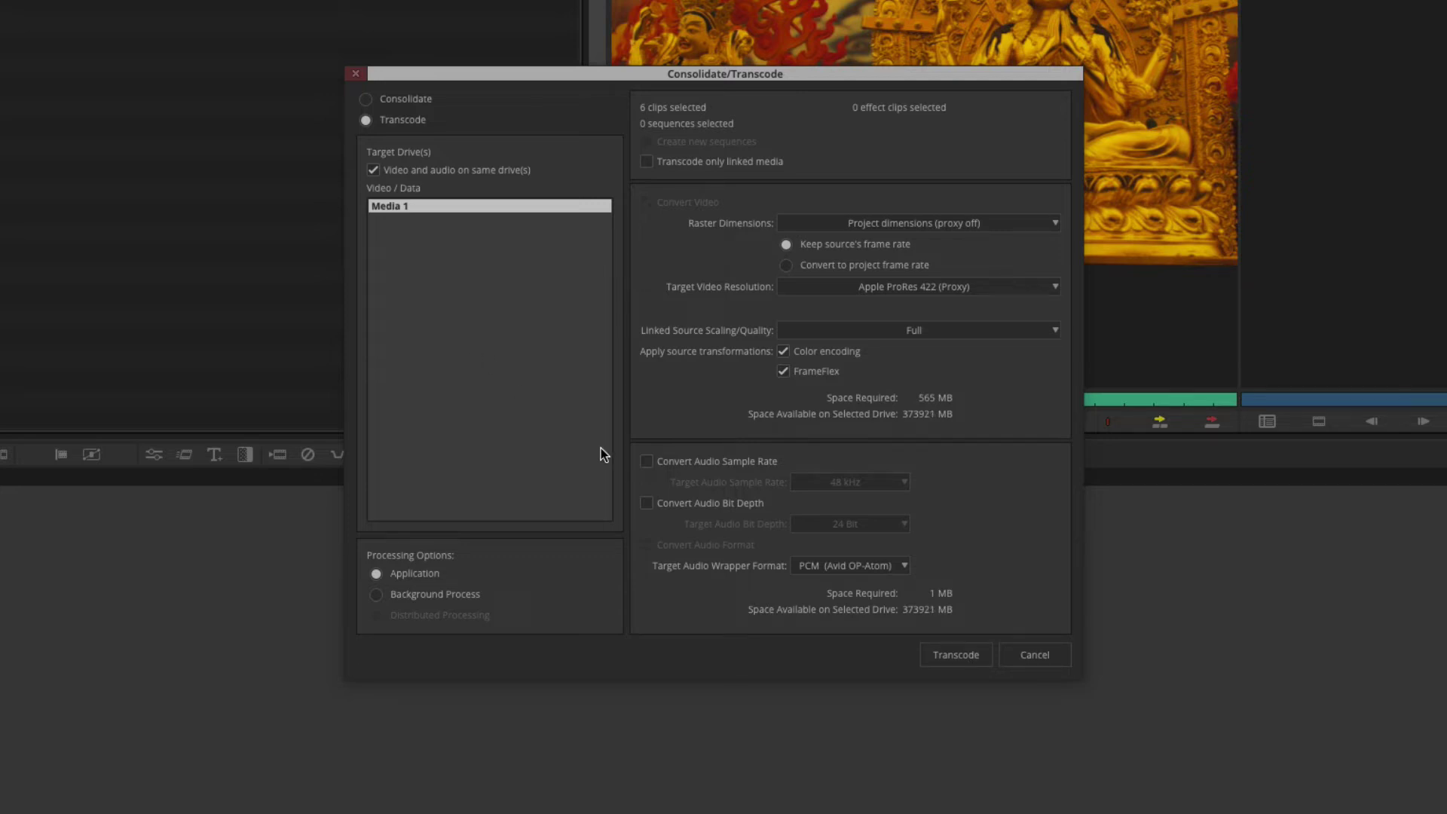
left_click(968, 654)
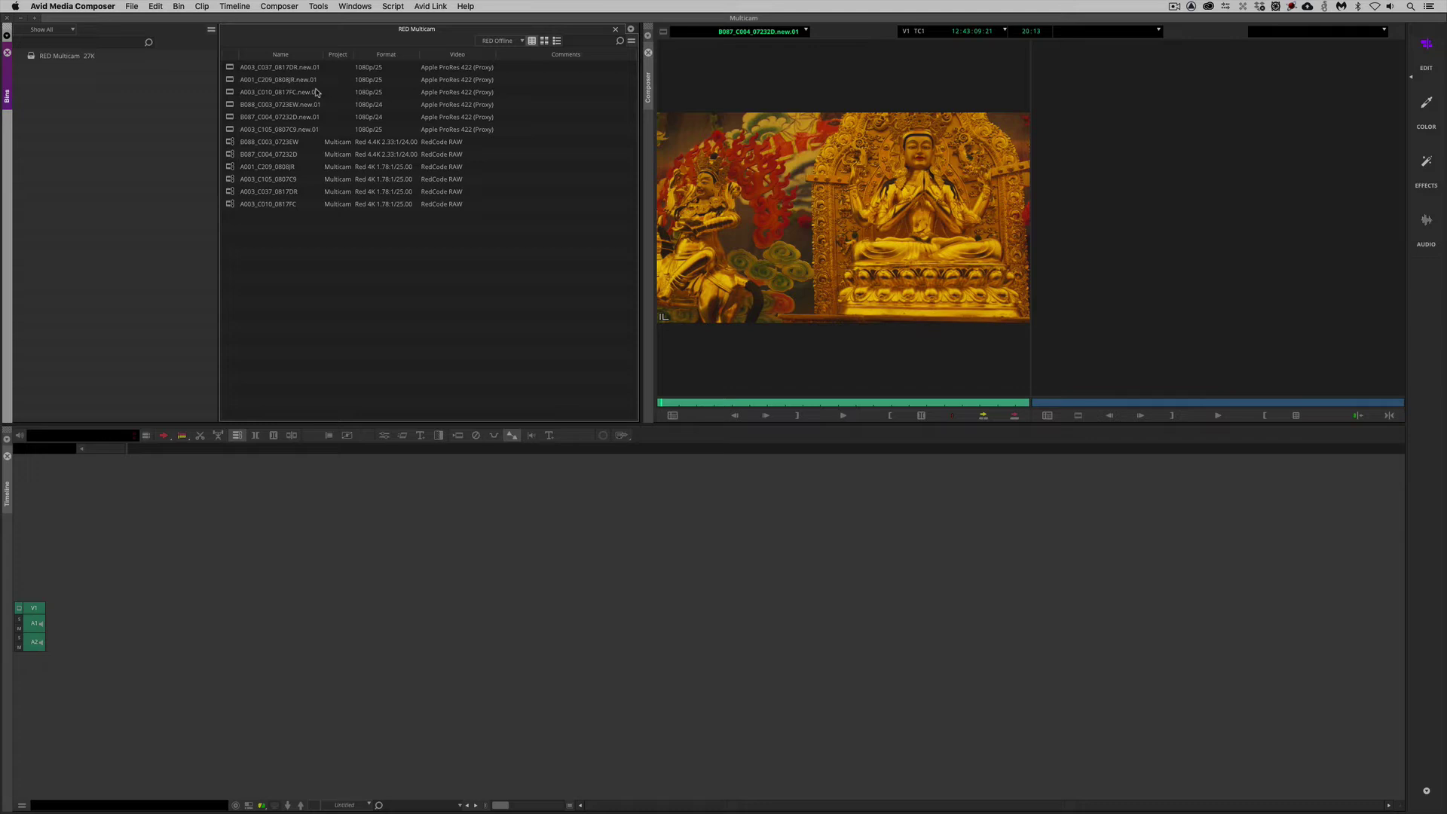
Step: Review each of the six new .new.01 proxy clips down the list and back up
left_click(241, 69)
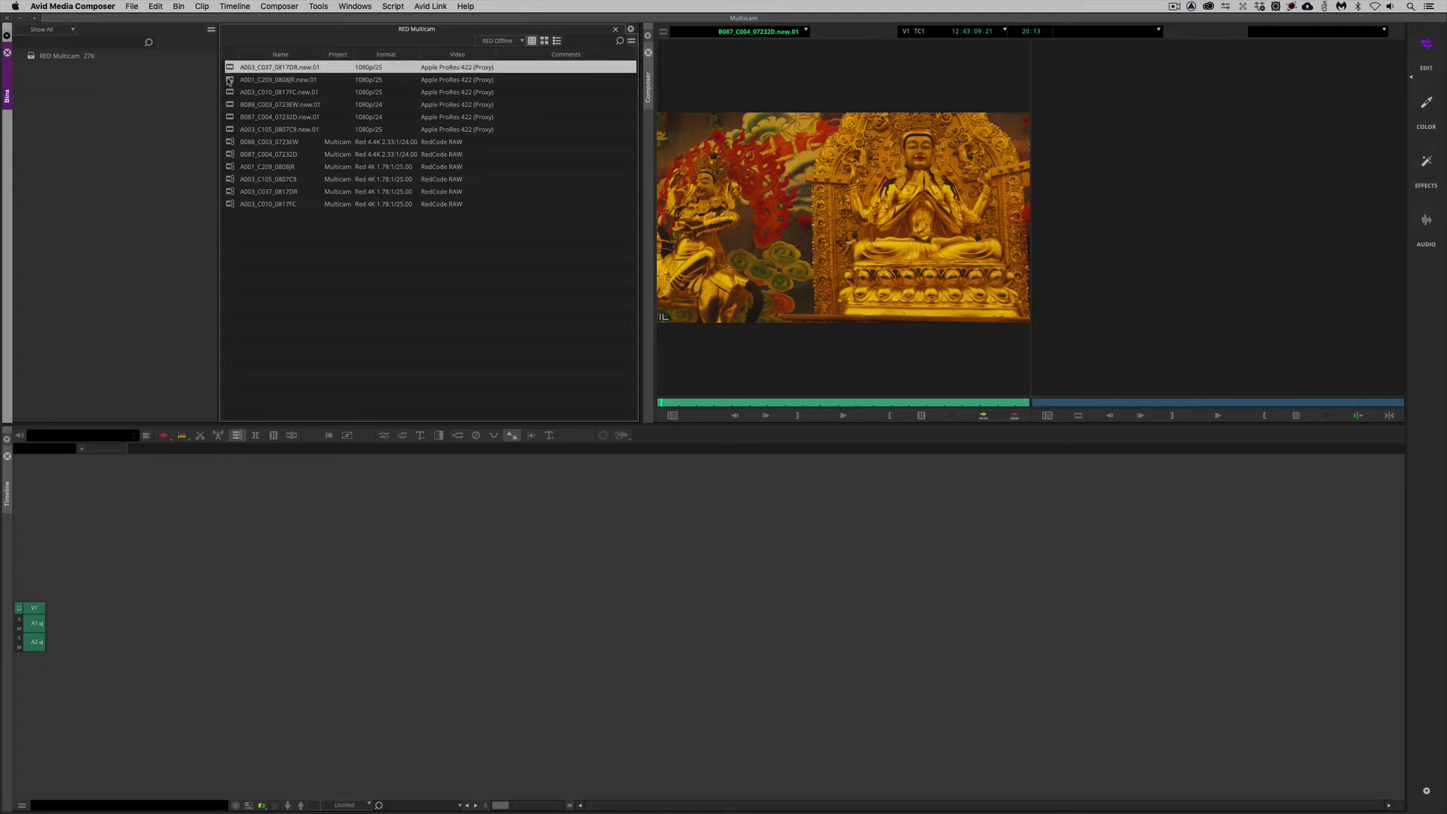
left_click(228, 81)
left_click(230, 92)
left_click(232, 105)
left_click(233, 118)
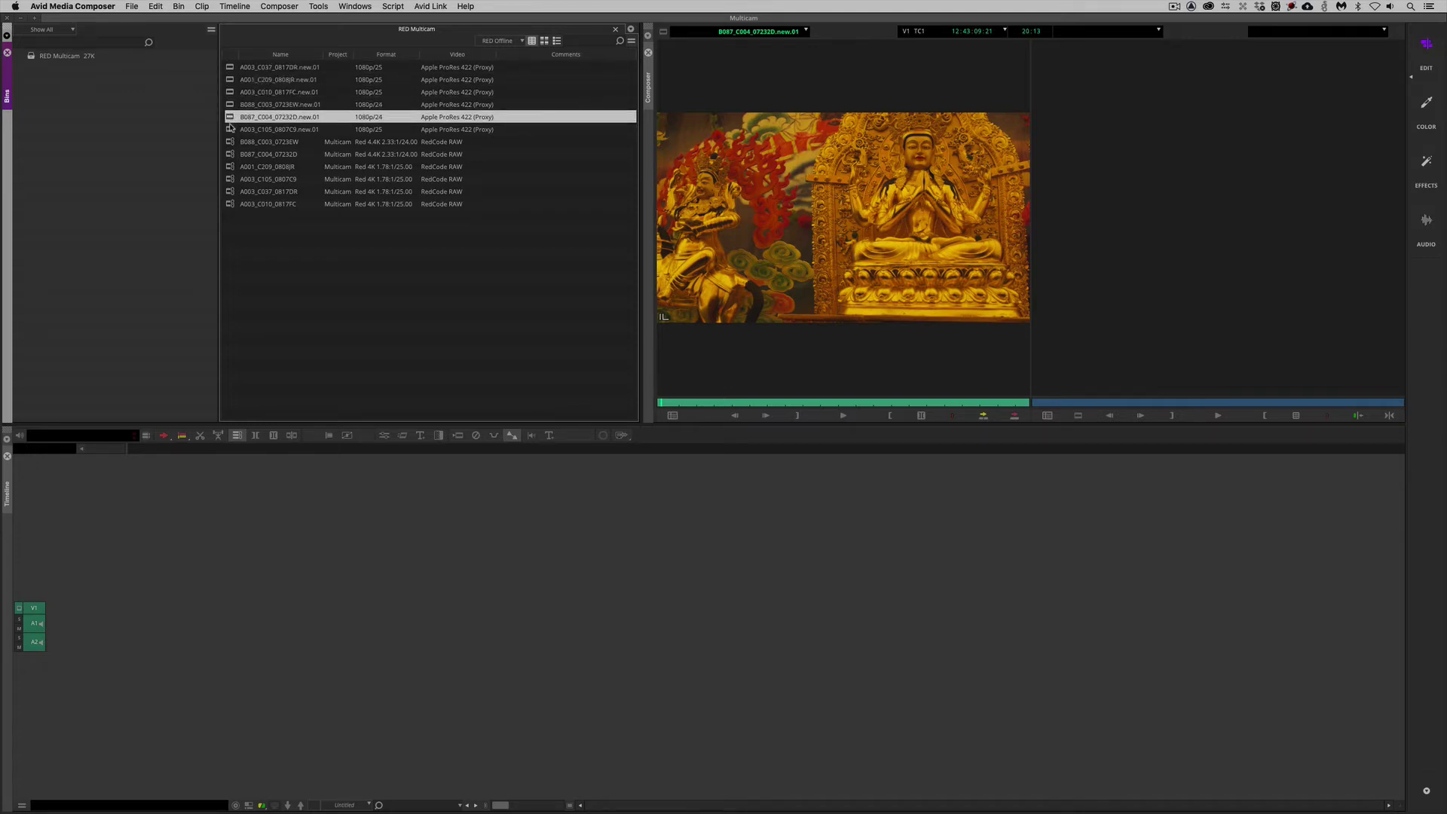
left_click(231, 127)
left_click(230, 118)
left_click(230, 105)
left_click(229, 92)
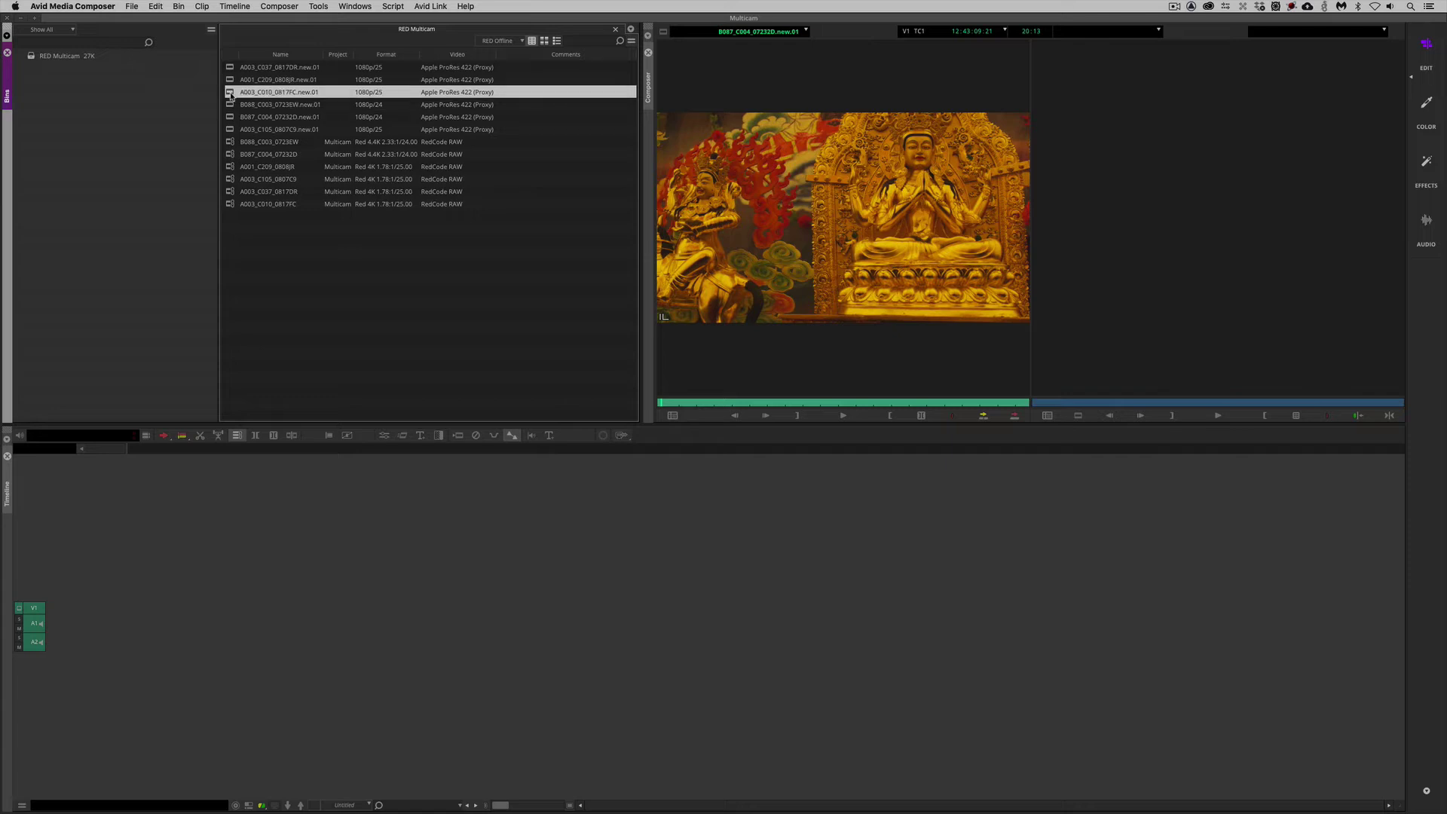
left_click(230, 80)
left_click(229, 67)
Step: Delete the six original RED master clips, from B088_C003_0723EW to the last
left_click(227, 142)
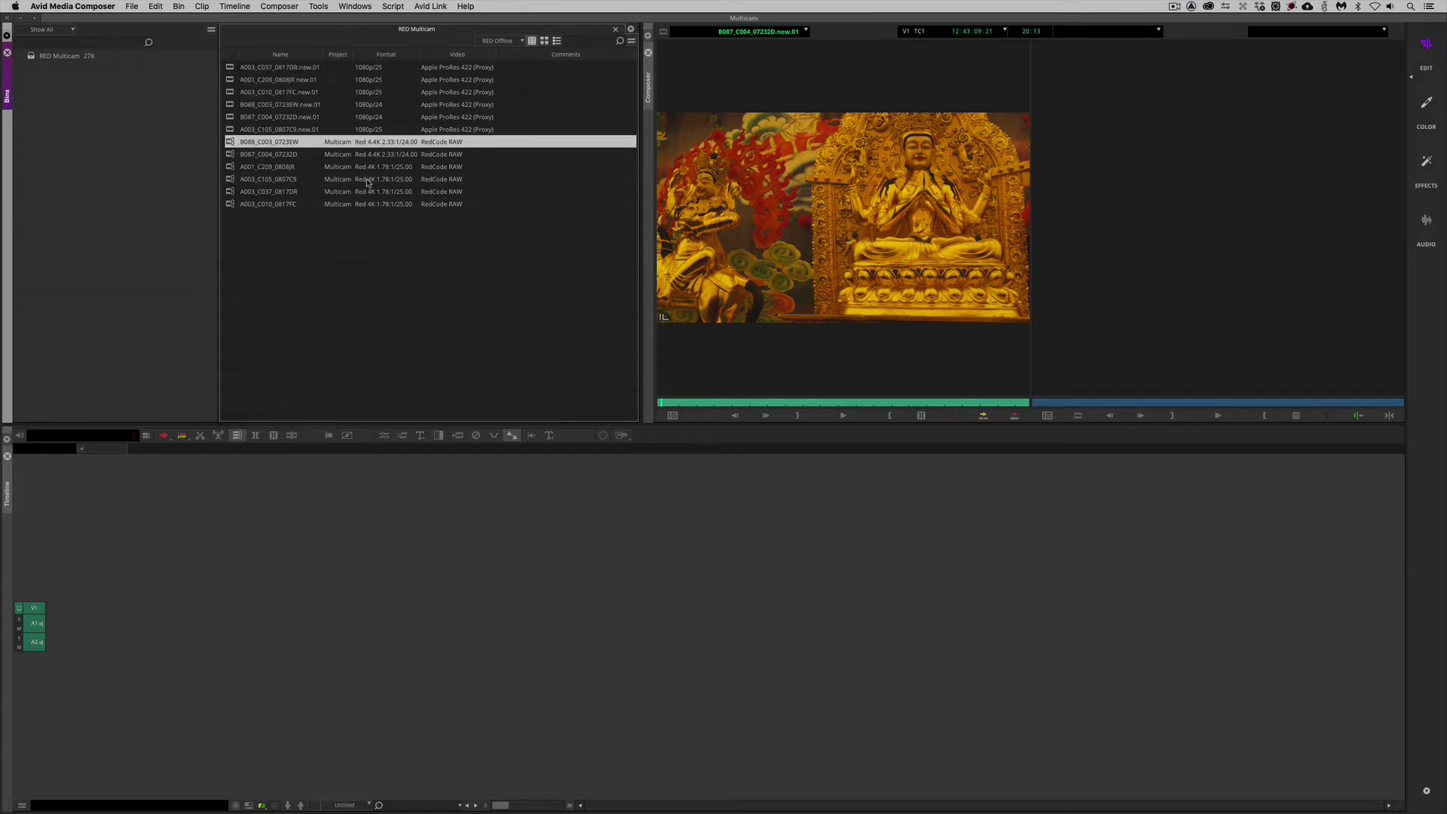
left_click(234, 204, "shift")
key("Delete")
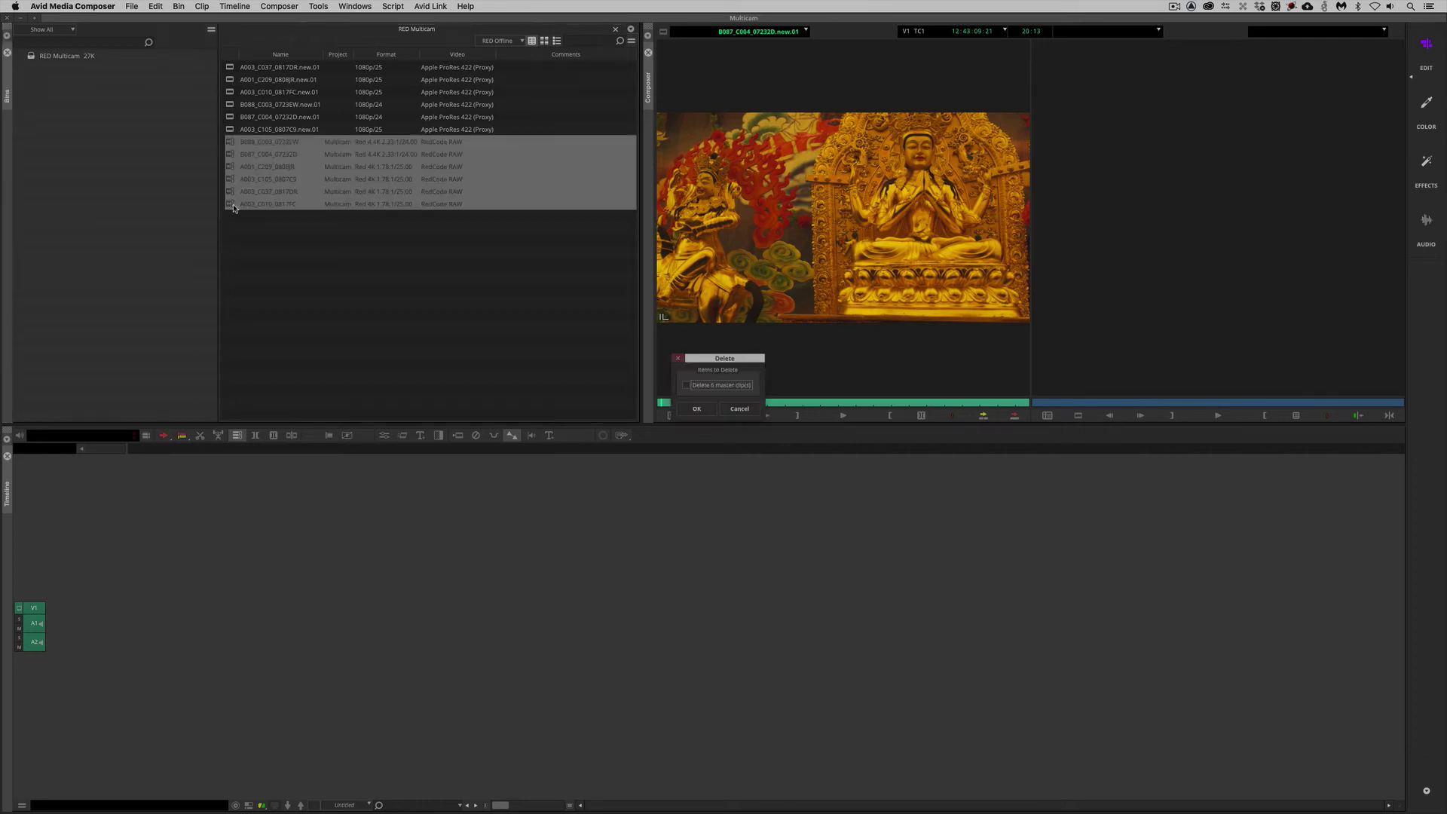
left_click(696, 410)
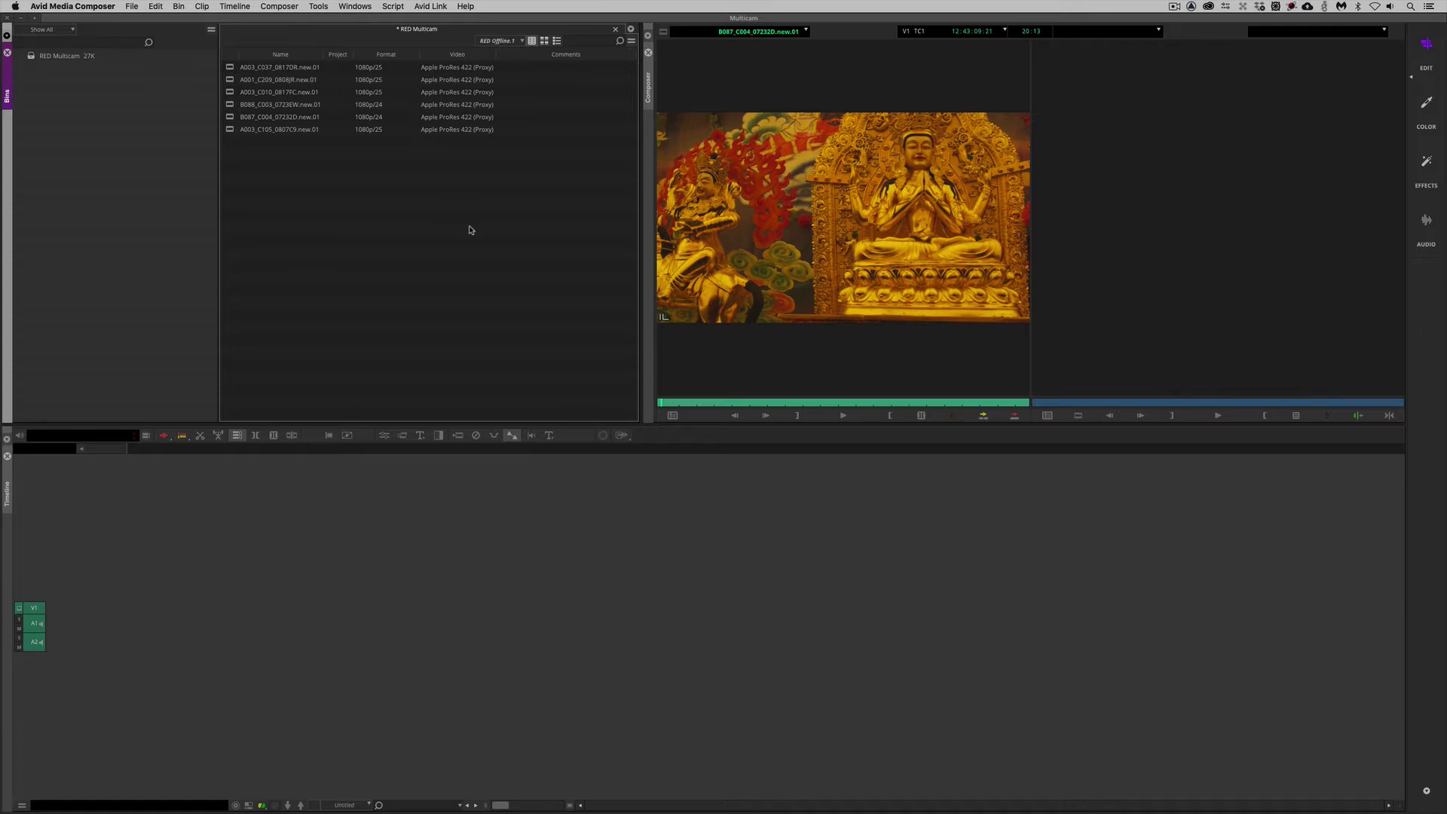
Step: Group the six proxy clips by in points into A003_C037_0817DR.new.01.Grp.01 and edit it into a new sequence
left_click_drag(478, 220, 247, 30)
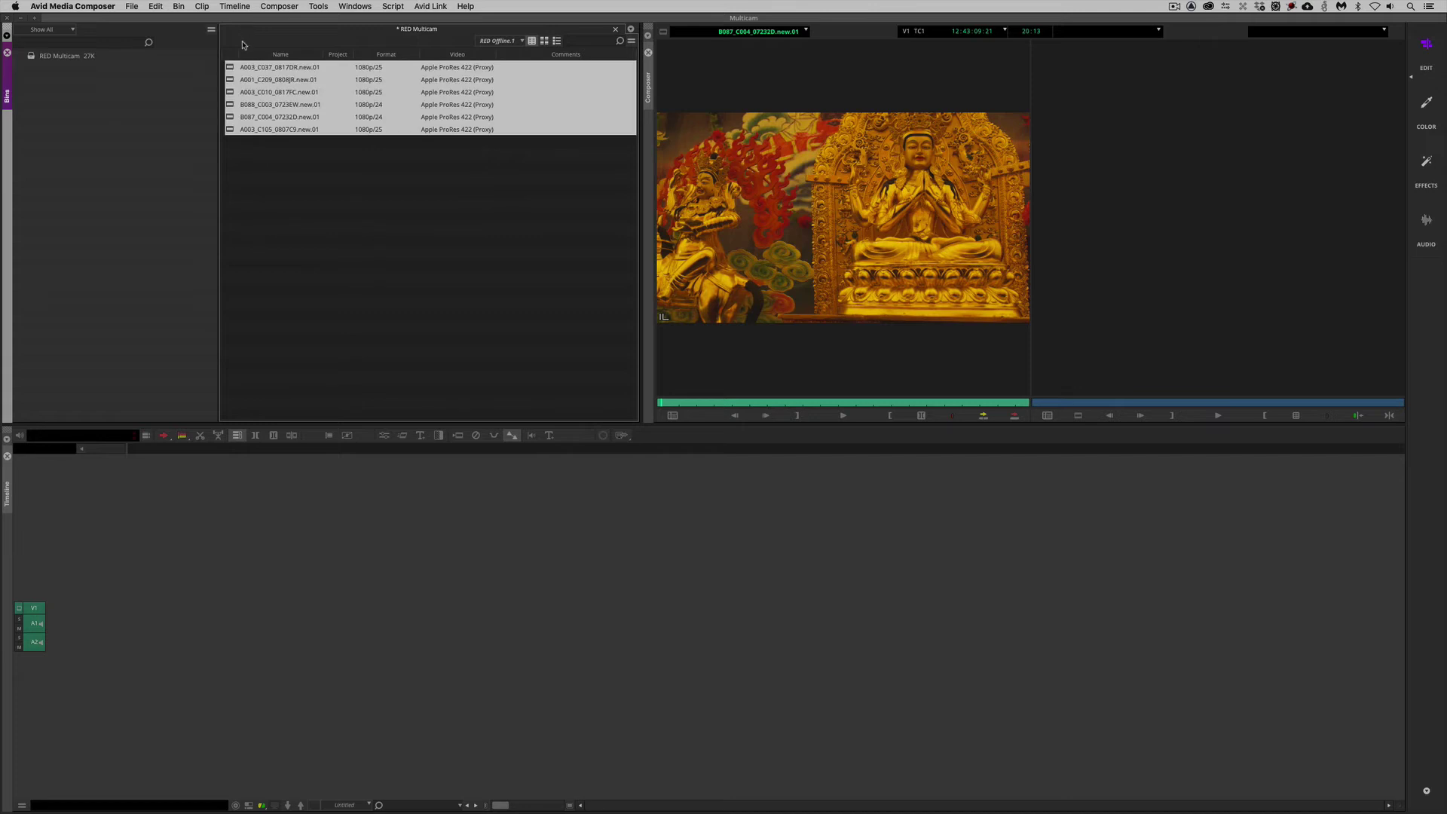
right_click(230, 68)
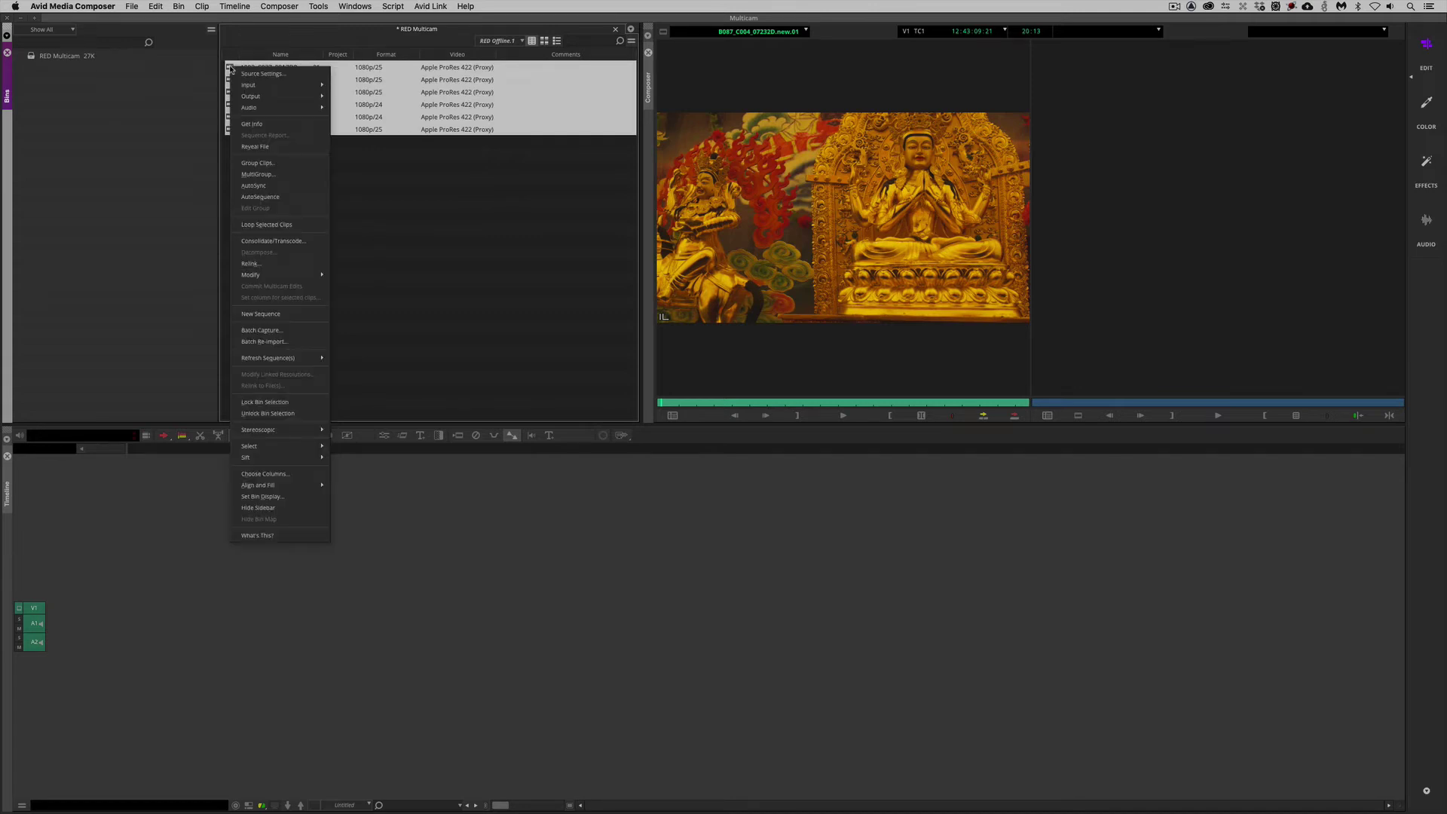
left_click(272, 163)
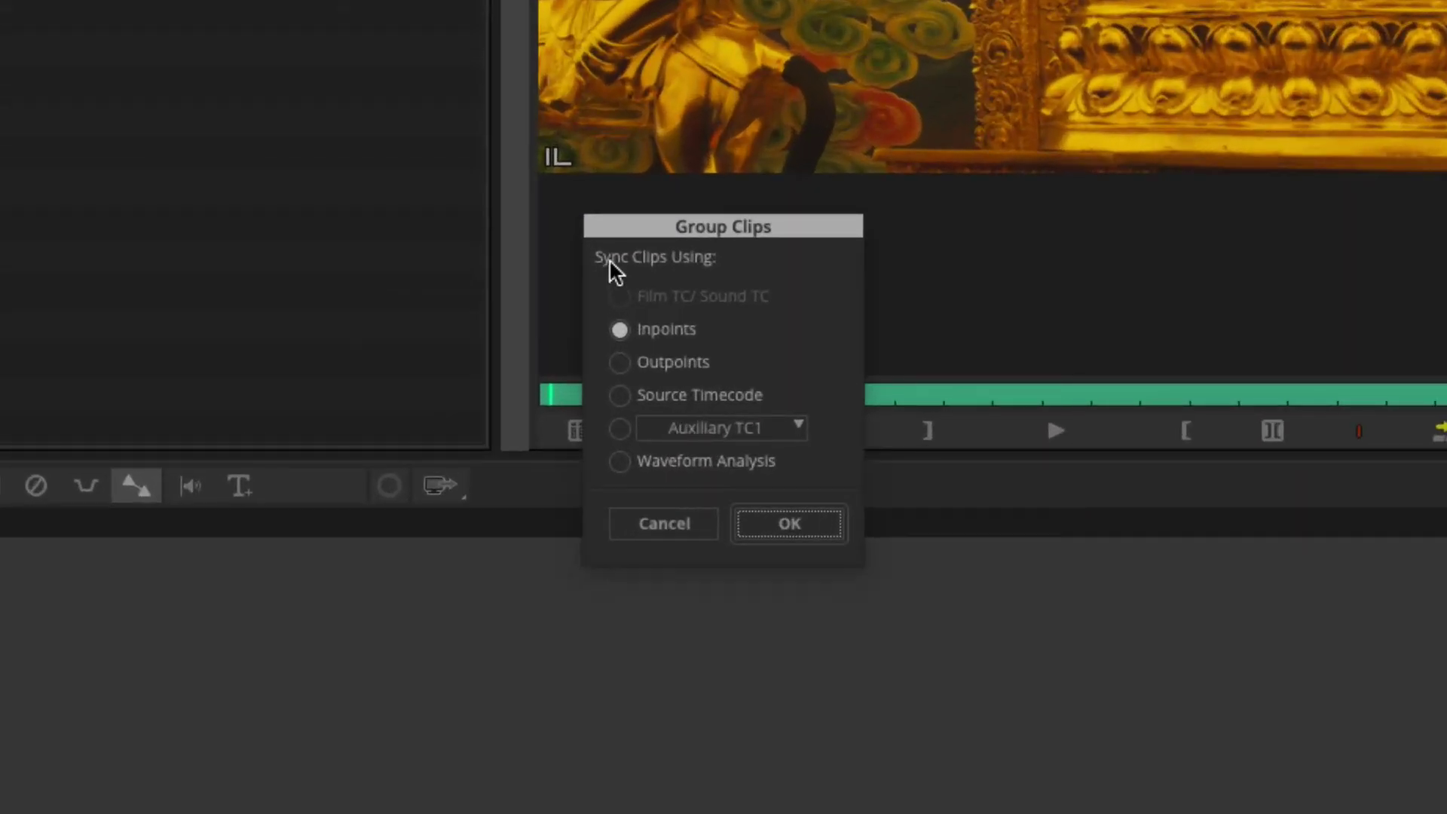
left_click(793, 522)
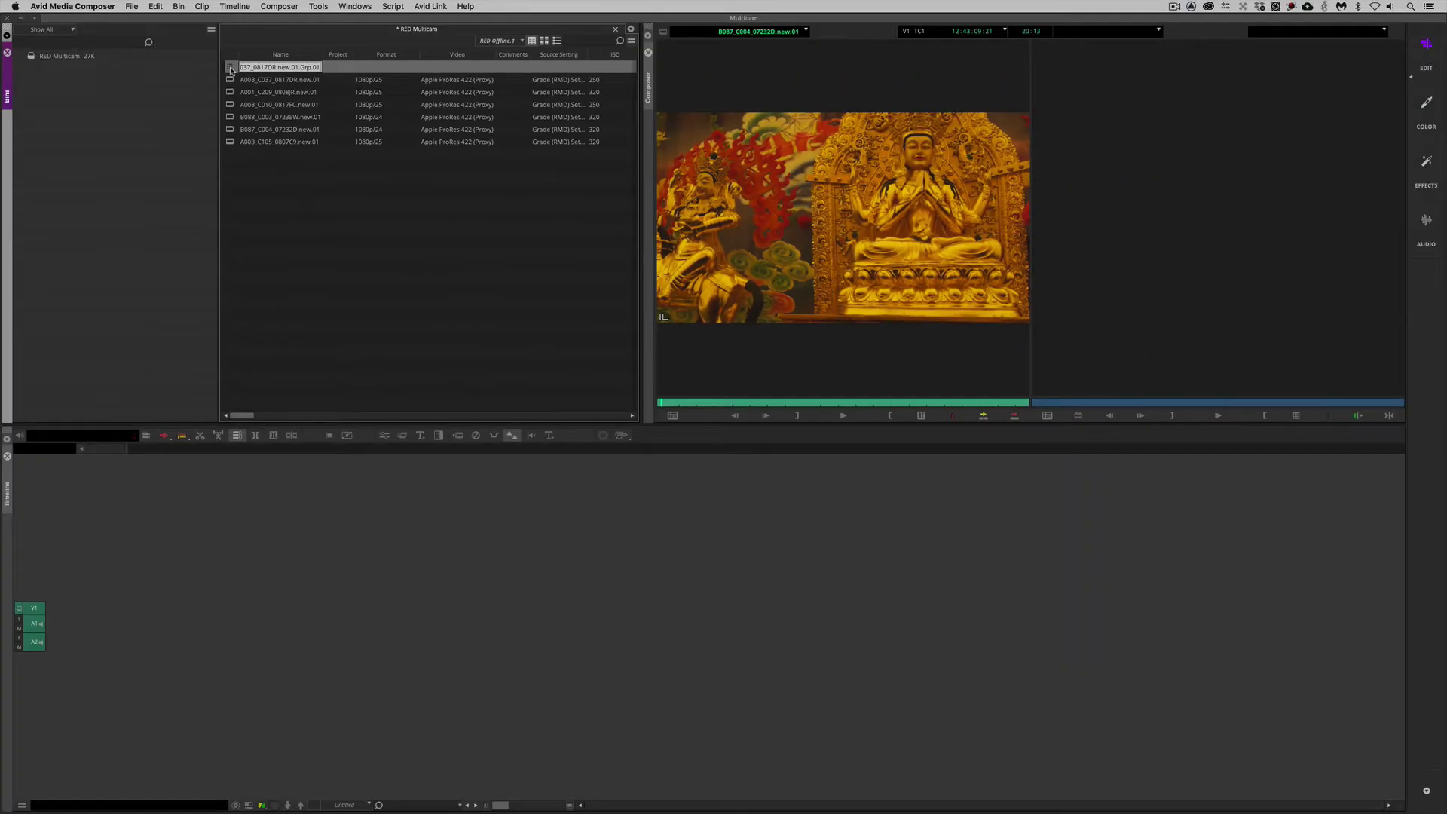
key("b")
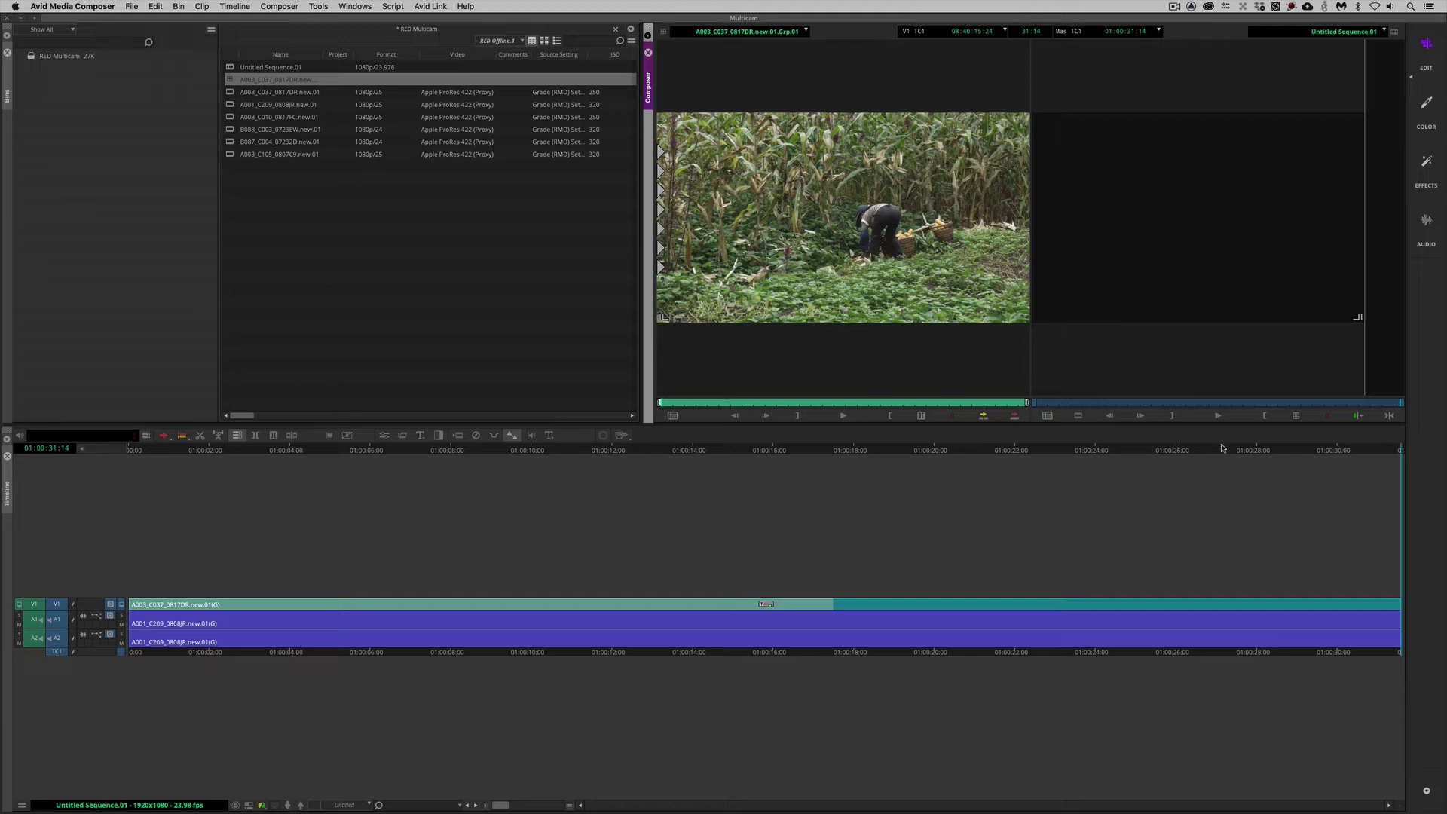
Step: Show the nine-way angle split, play the sequence, and cut to the gate and river-bridge angles
left_click(1296, 415)
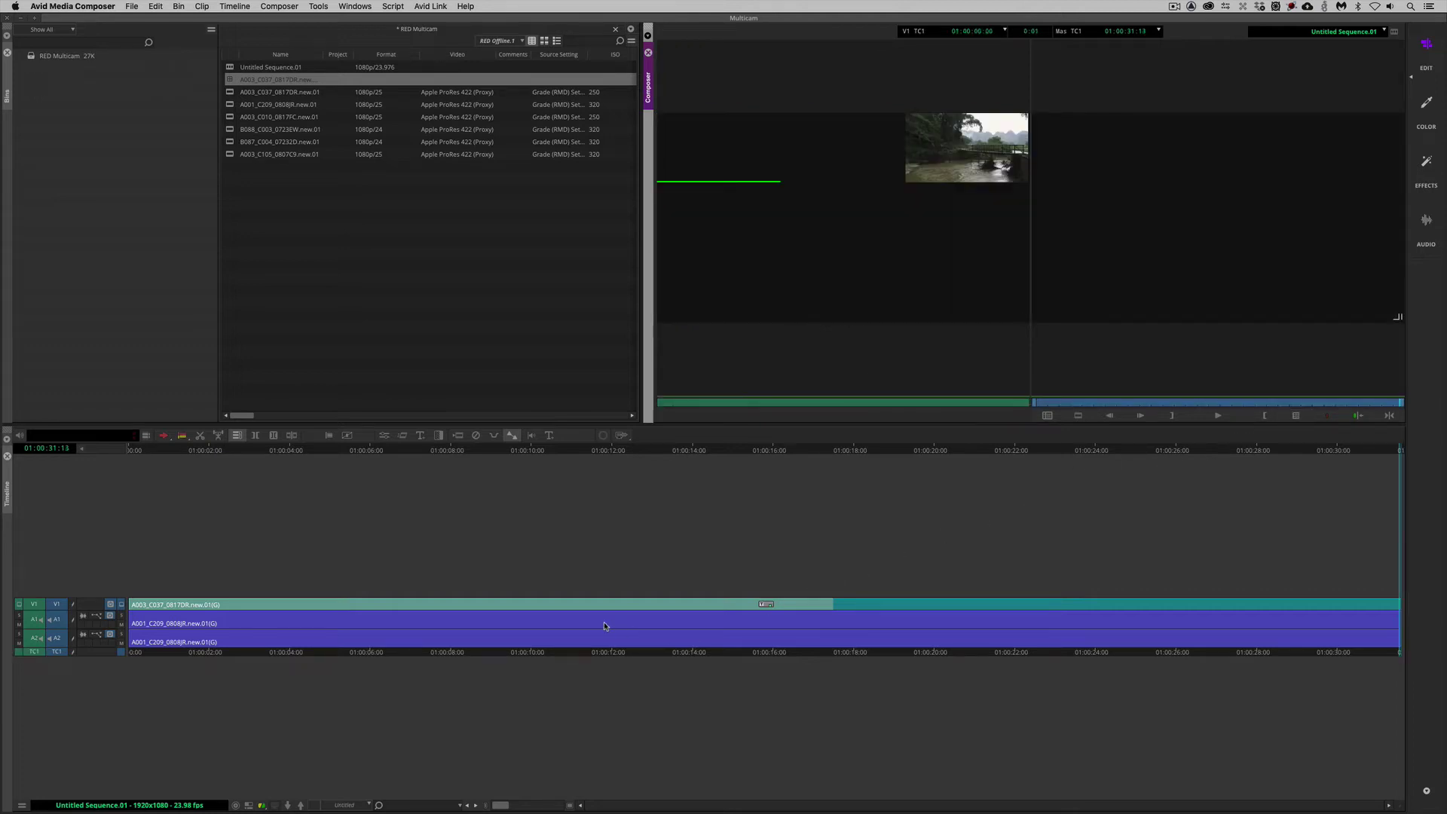
left_click_drag(603, 623, 133, 638)
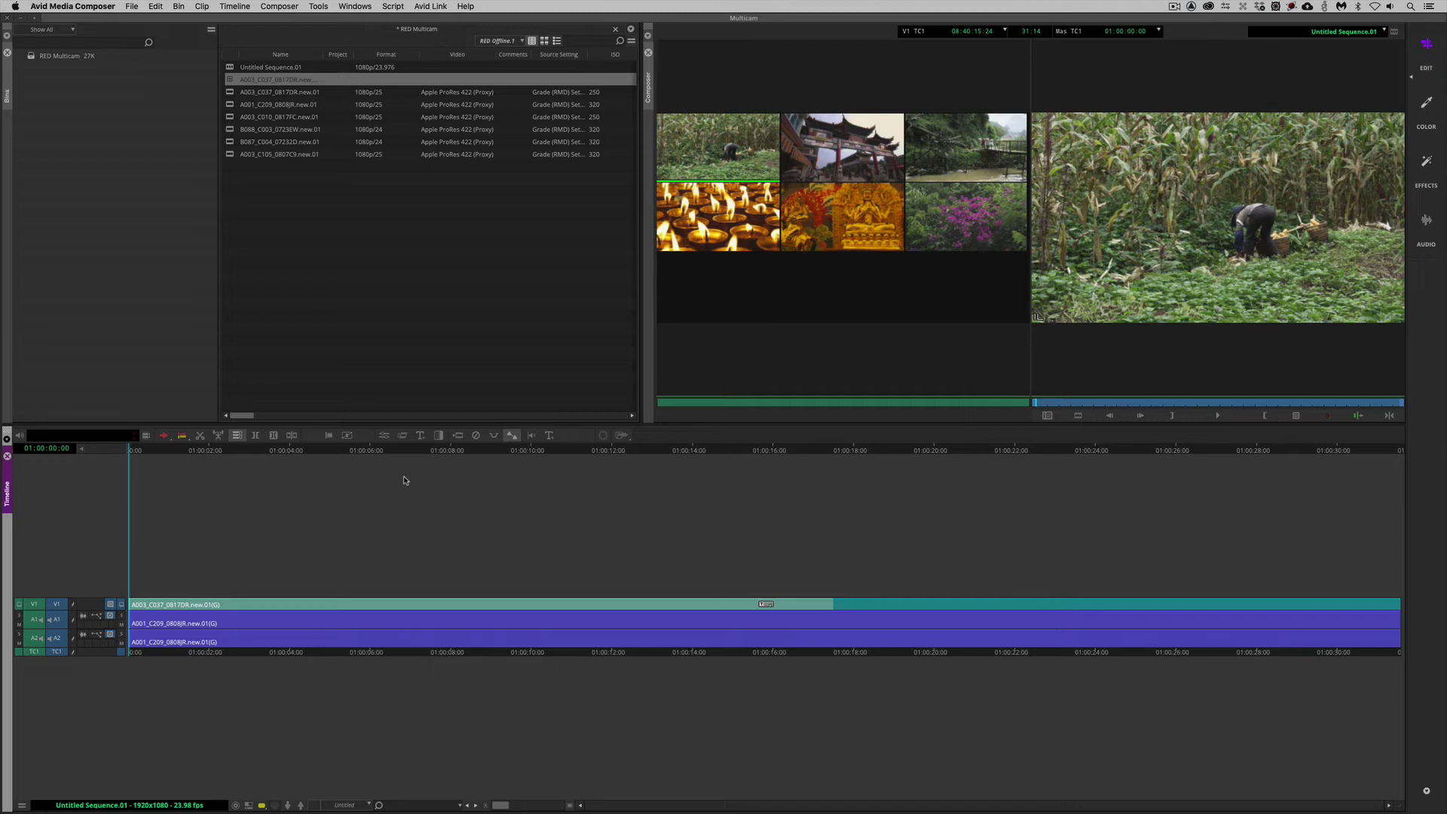
key("space")
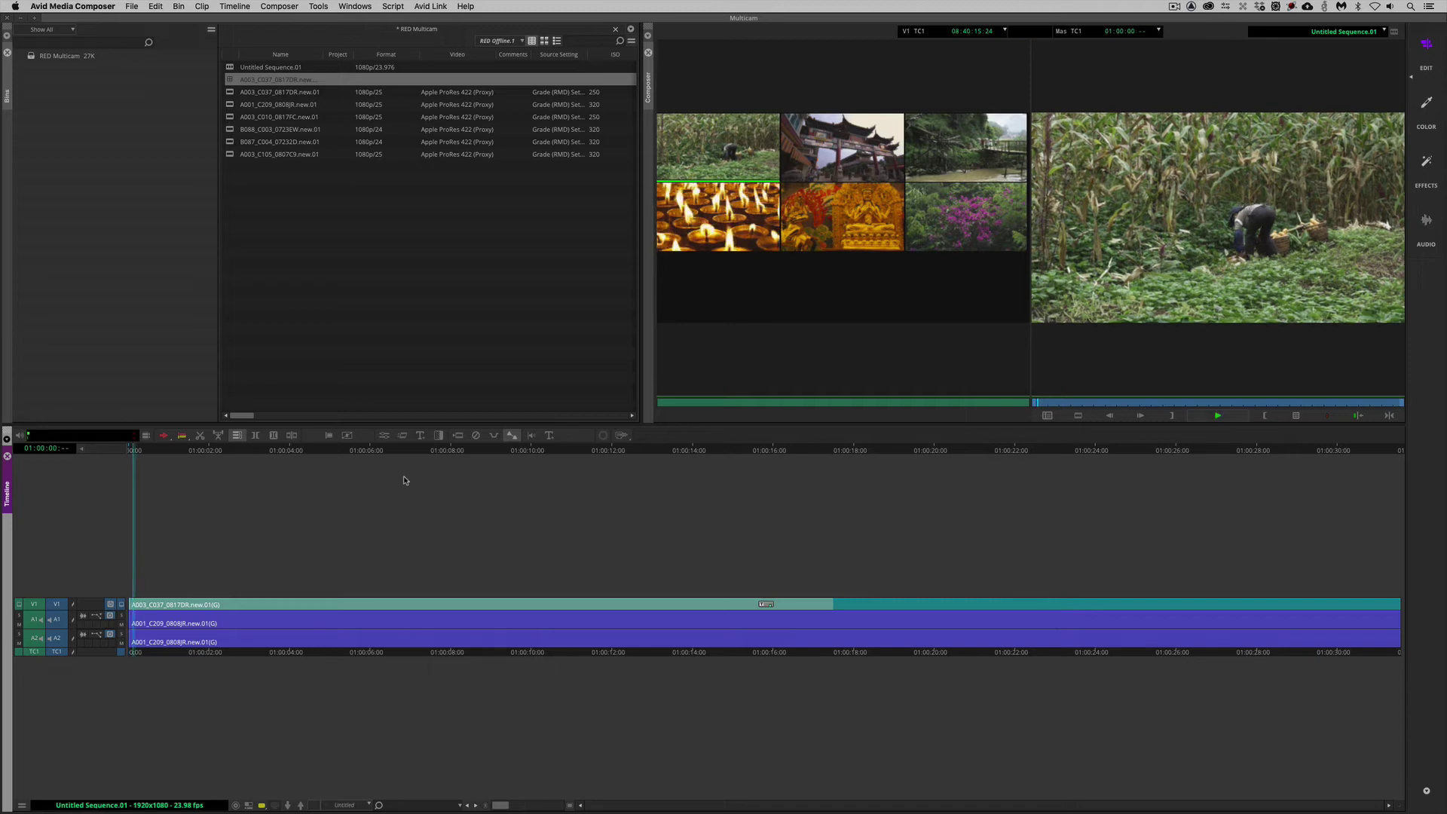
key("F10")
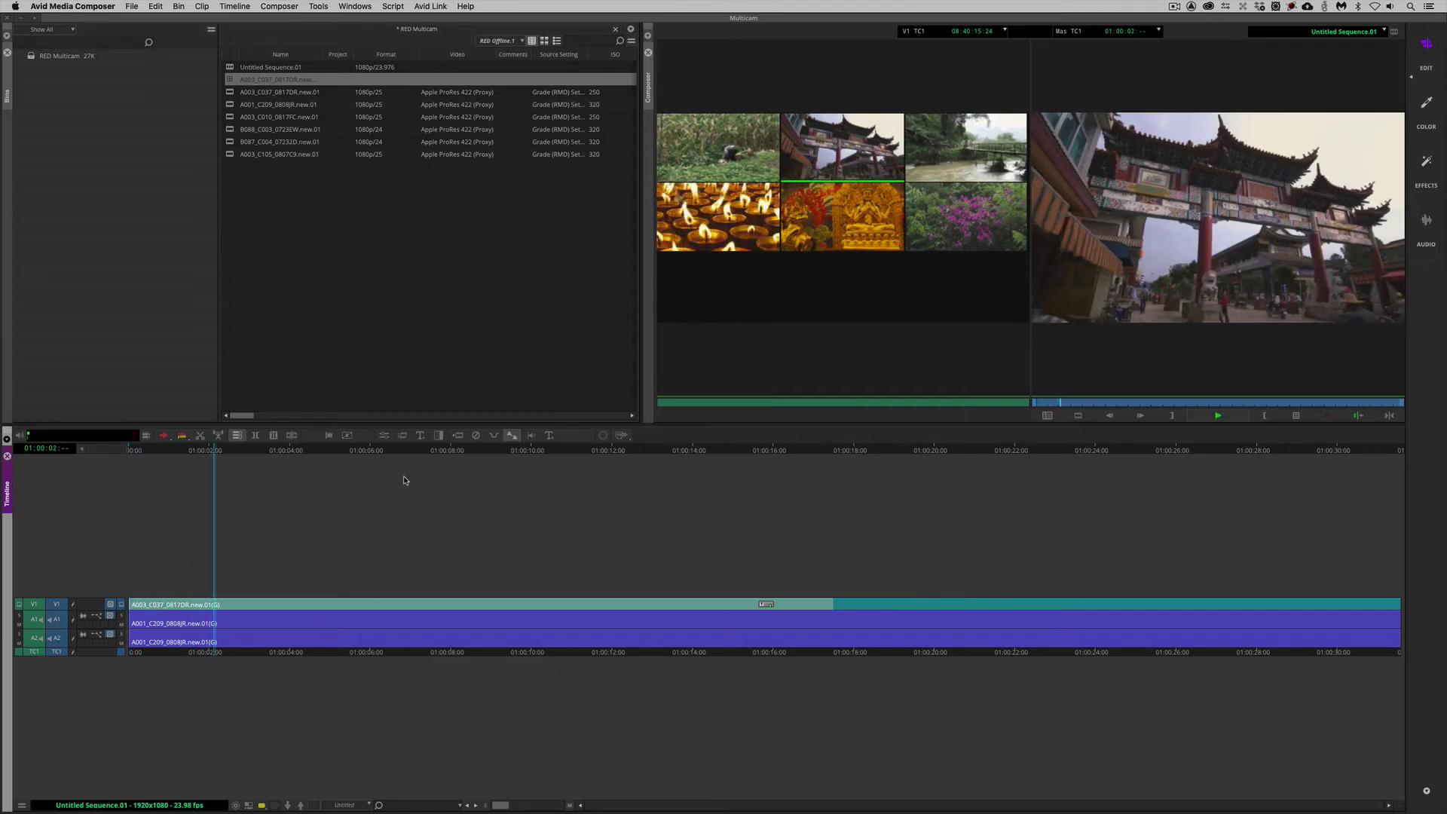
key("F11")
Step: Keep cutting among candles, flowers, corn-field, gate, river-bridge and Buddha angles, then stop playback
key("F12")
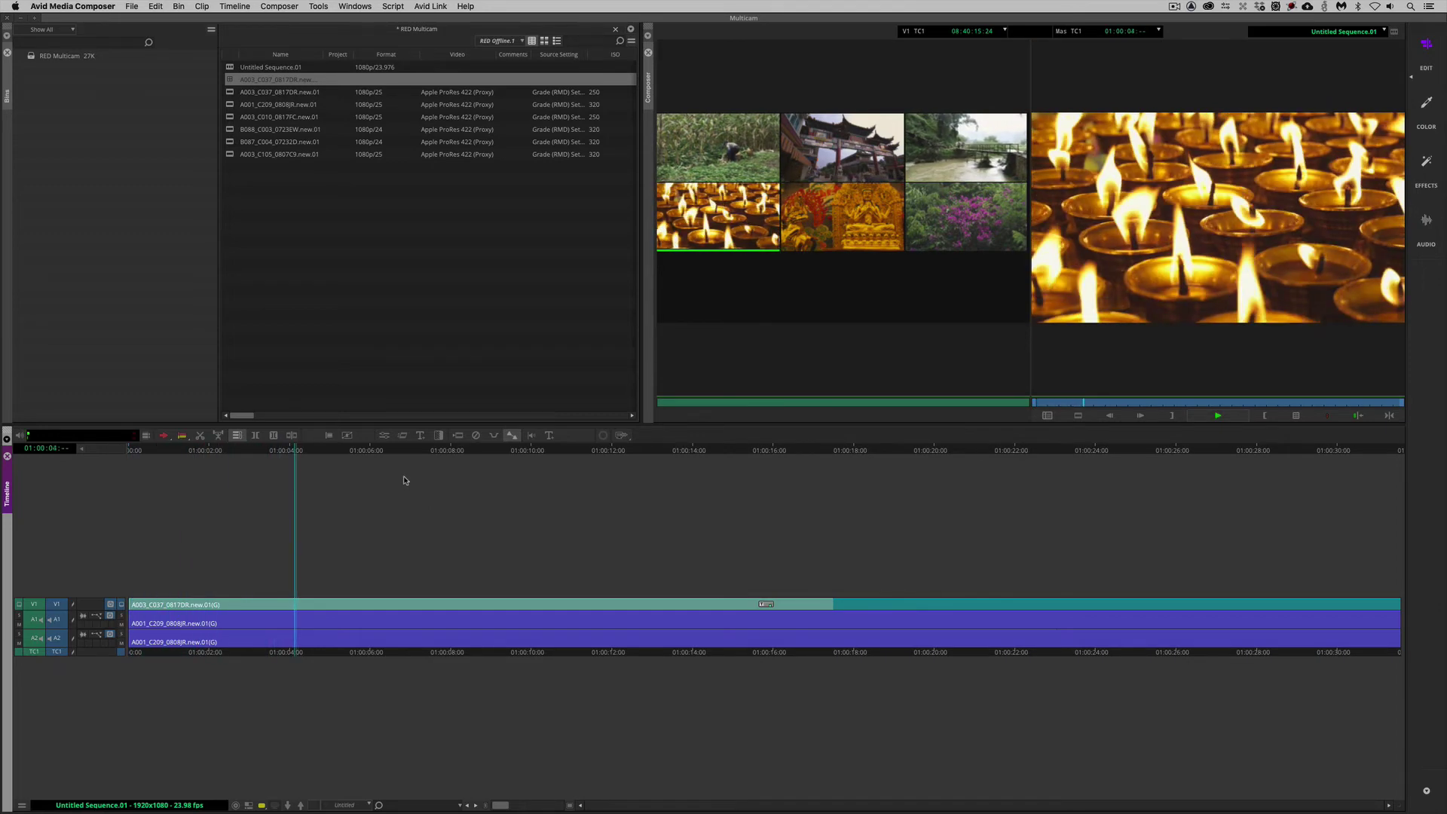
key("shift+F9")
key("shift+F10")
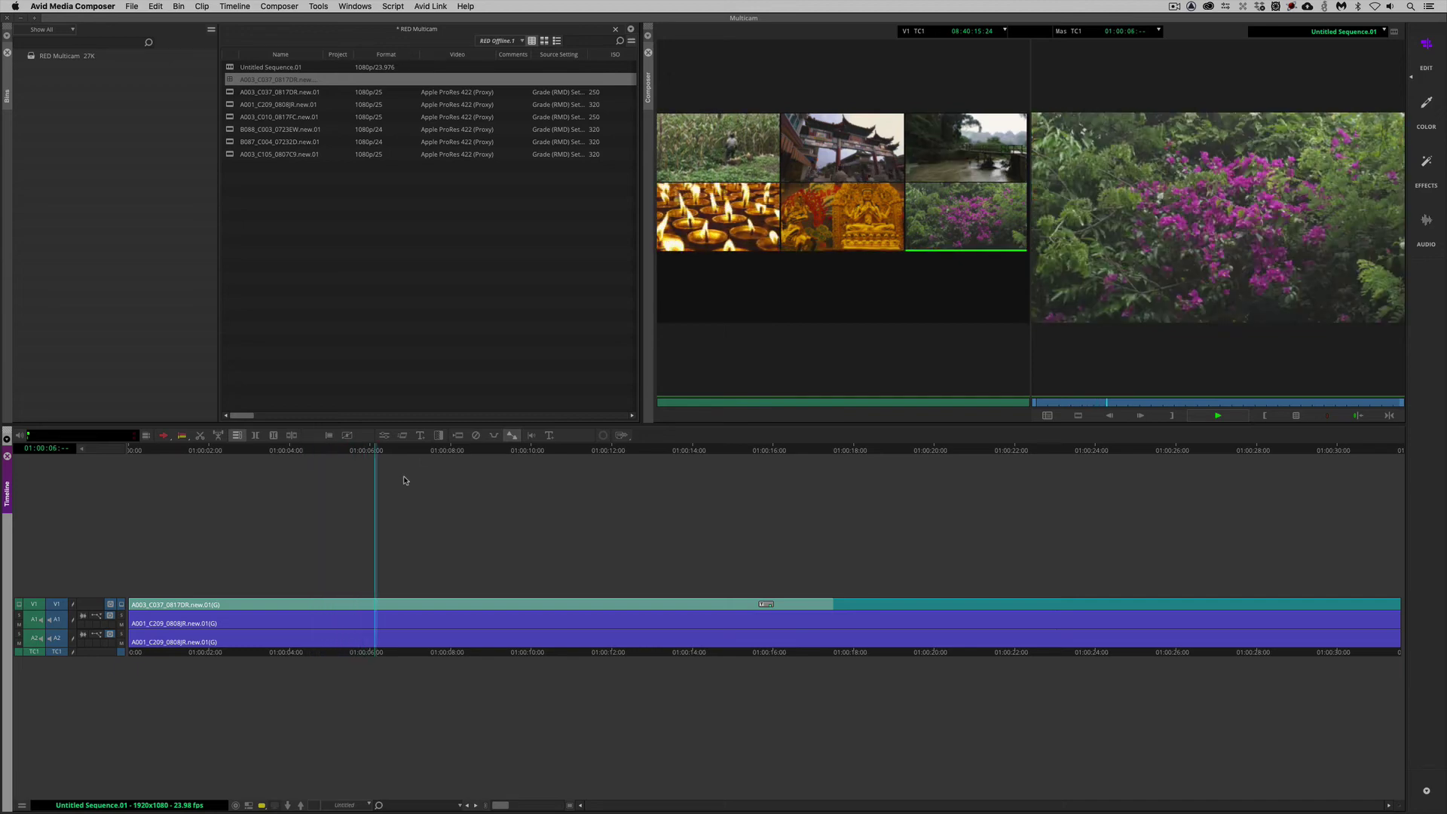
key("F9")
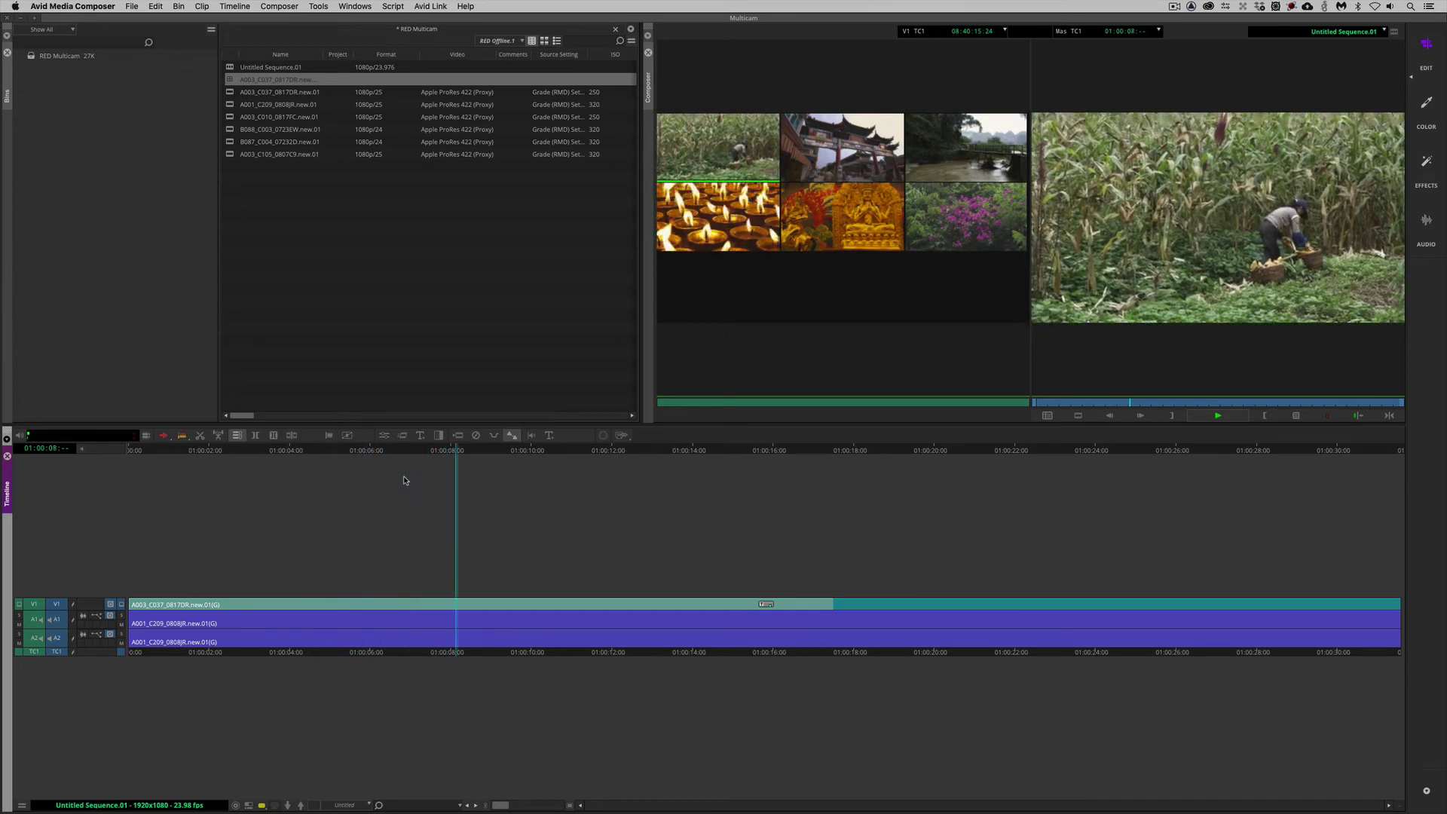
key("F10")
key("F11")
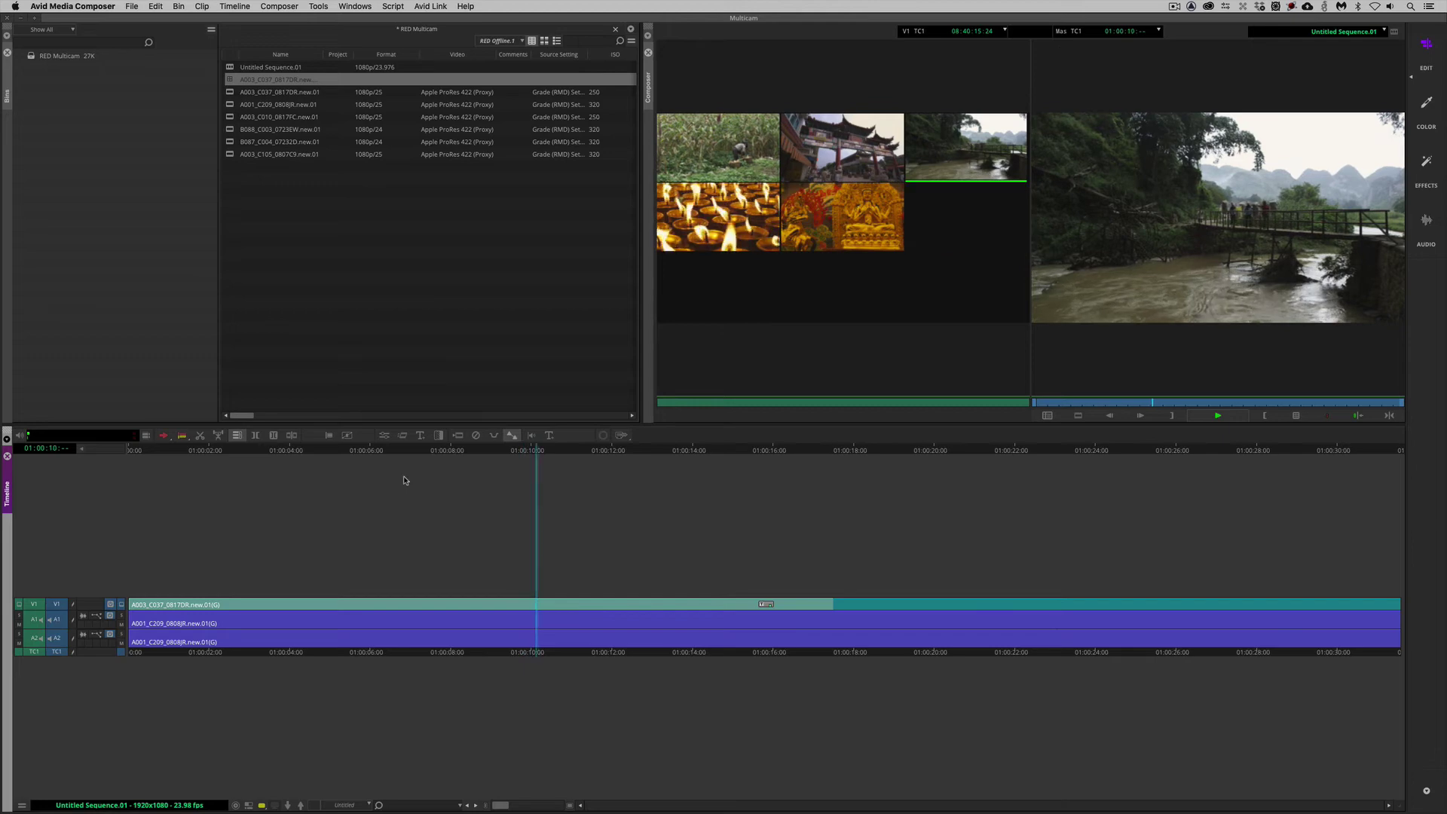
key("F12")
key("shift+F9")
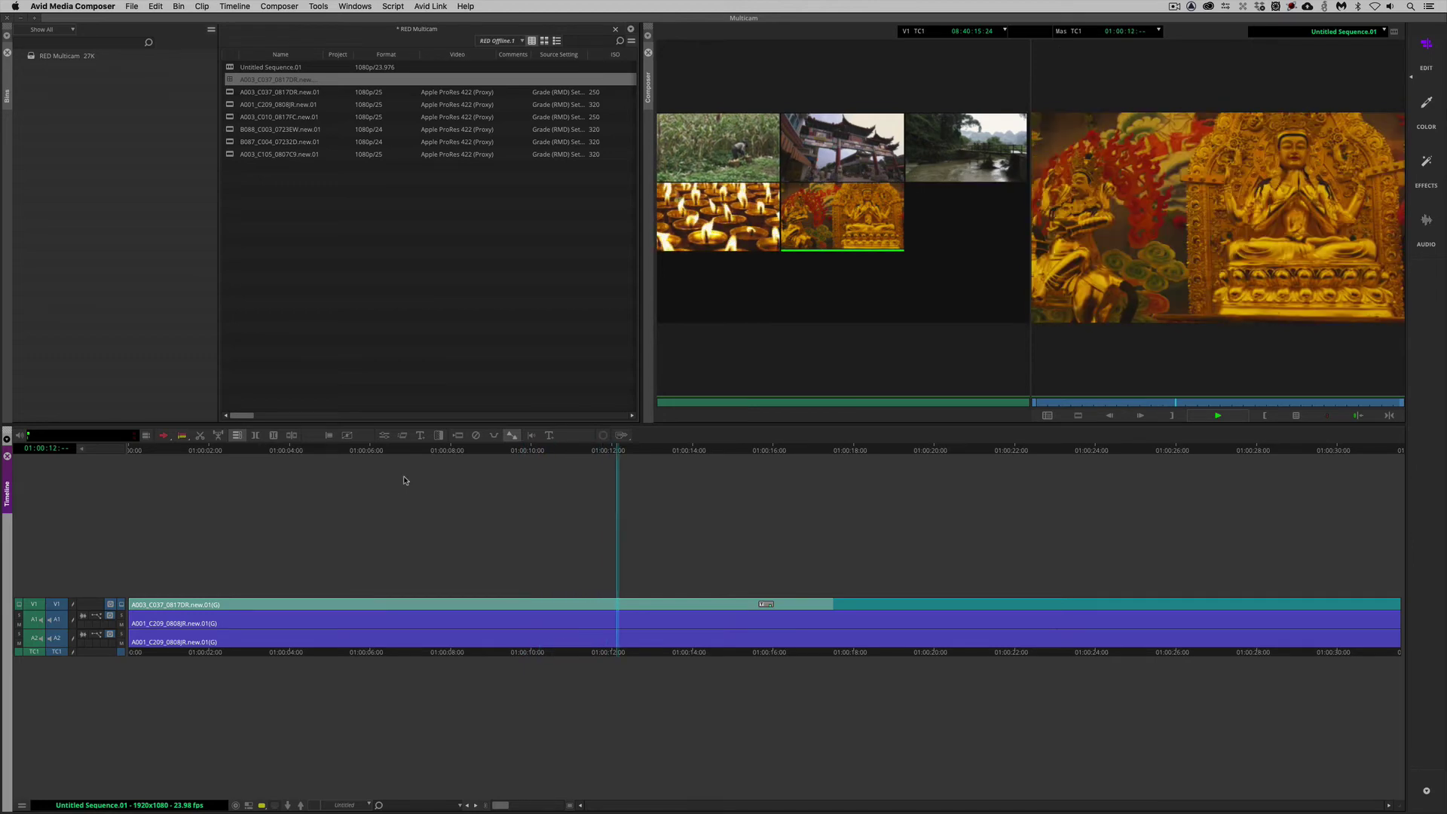
key("F10")
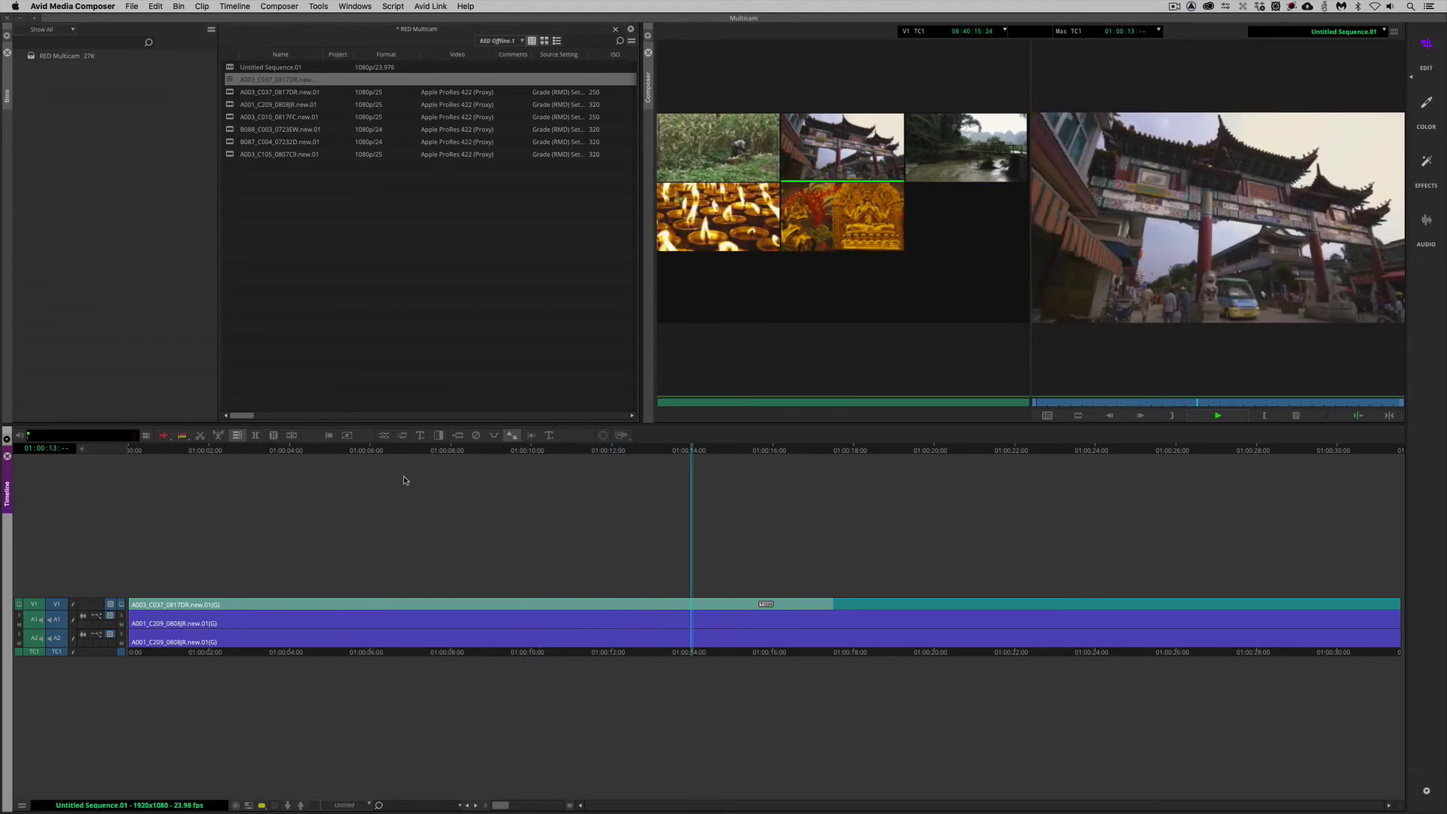
key("space")
Step: Mark from 01:00:12:18 to the sequence end and remove that tail
left_click(641, 588)
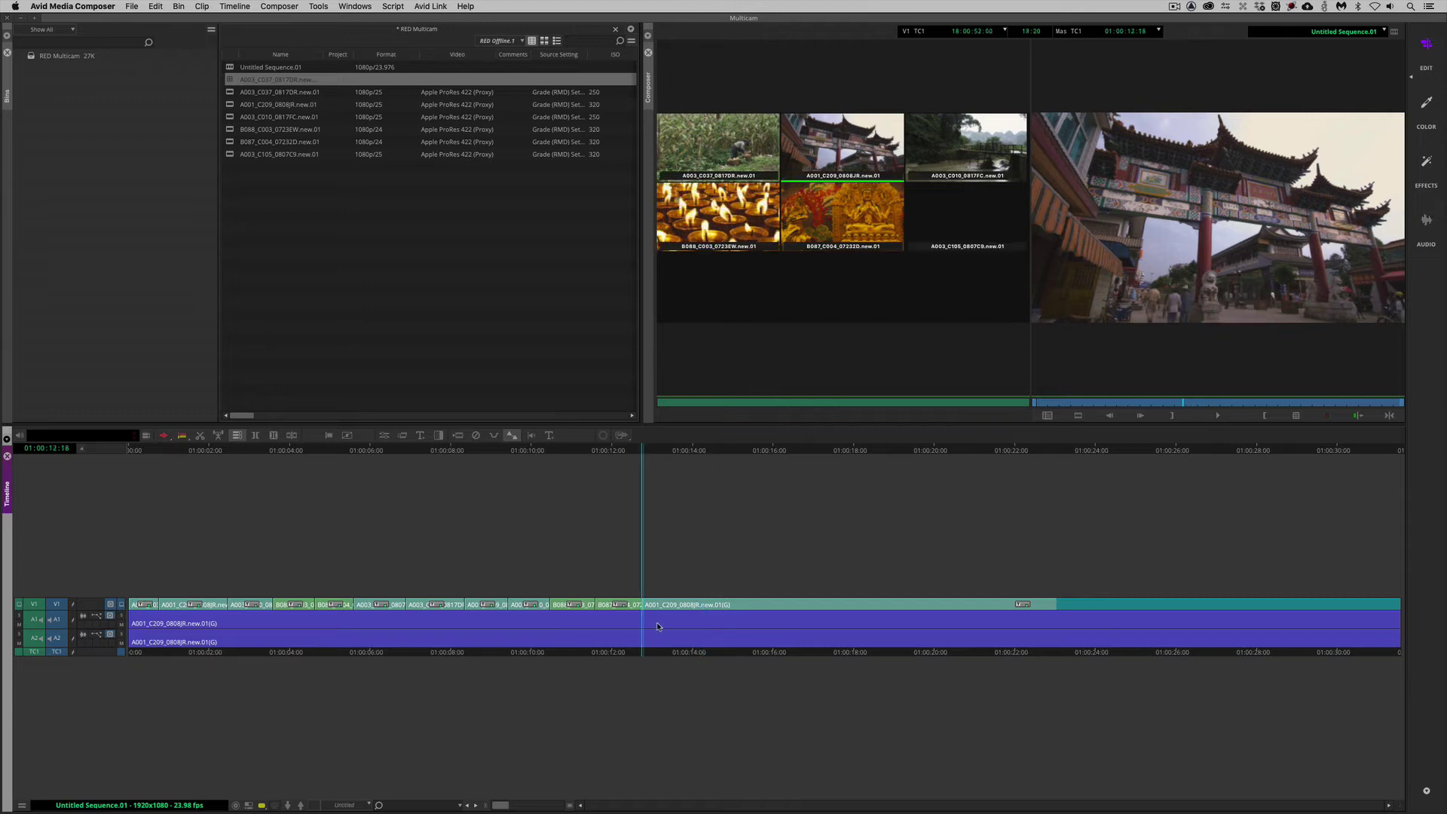
left_click_drag(684, 622, 1401, 603)
key("ctrl+z")
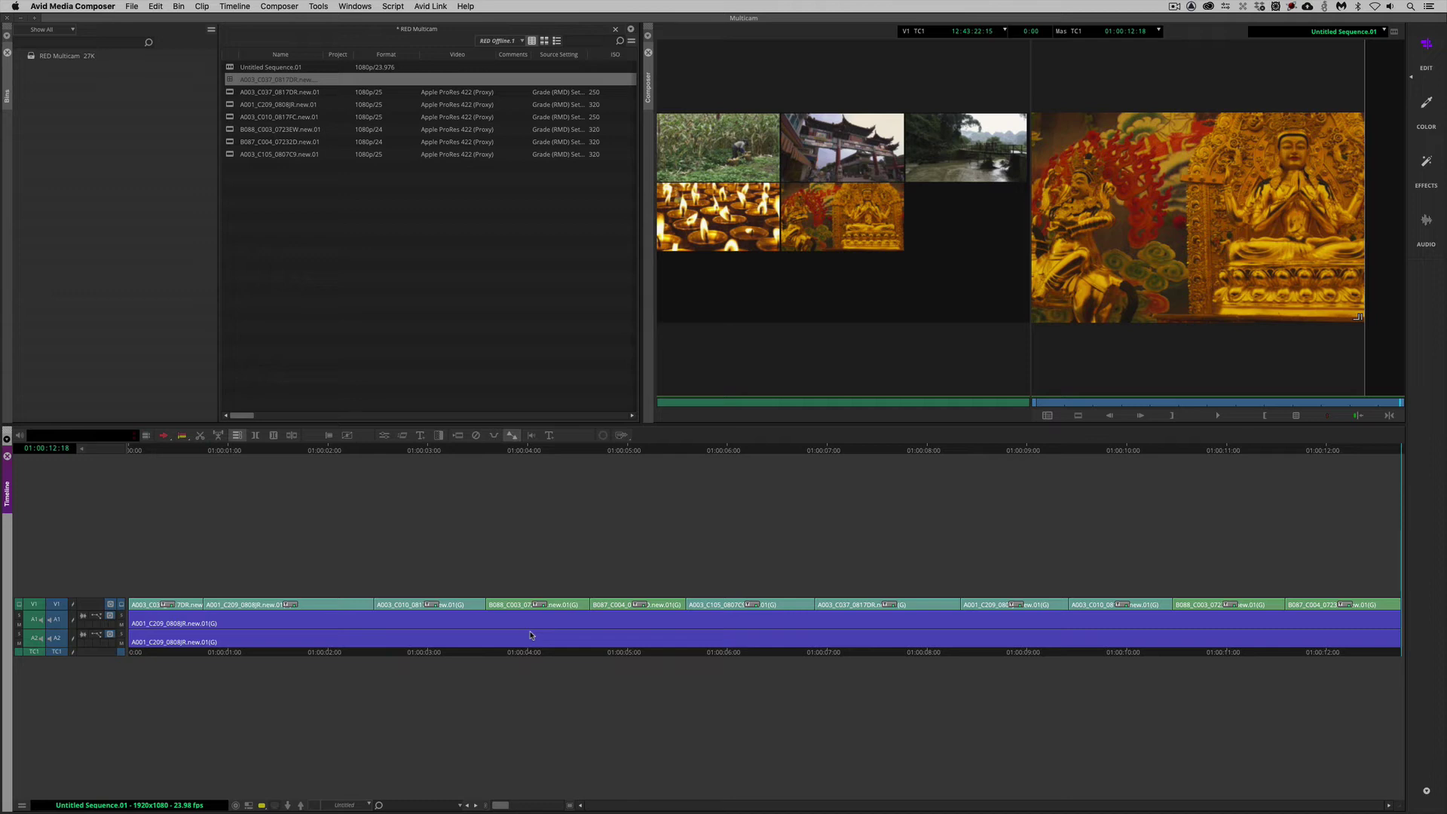
Step: Rename Untitled Sequence.01 to '4K HD Offline Mulitcam'
left_click(300, 67)
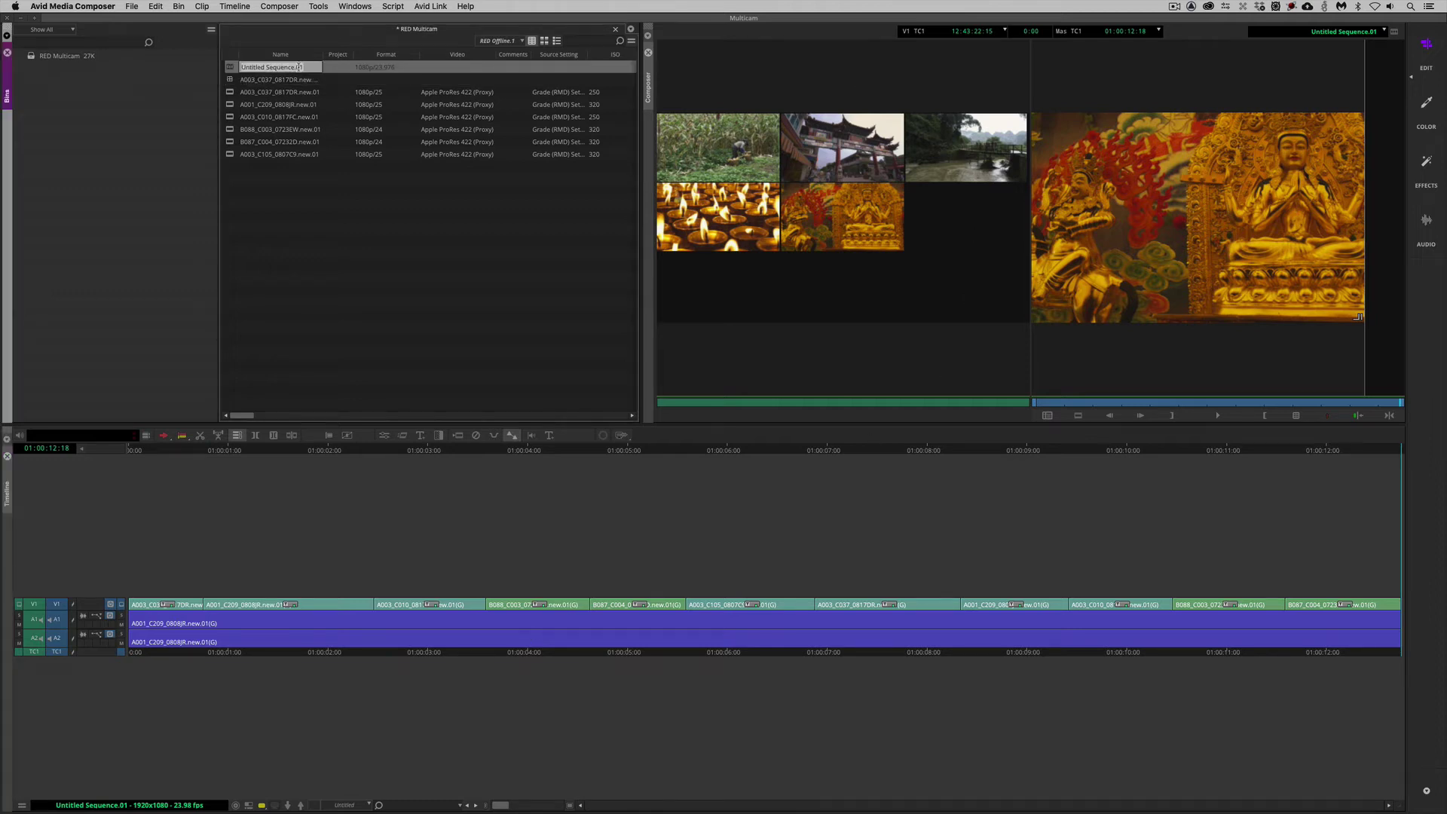
type("S")
key("BackSpace")
key("BackSpace")
type("4K HD Offline Mulitcam")
key("Return")
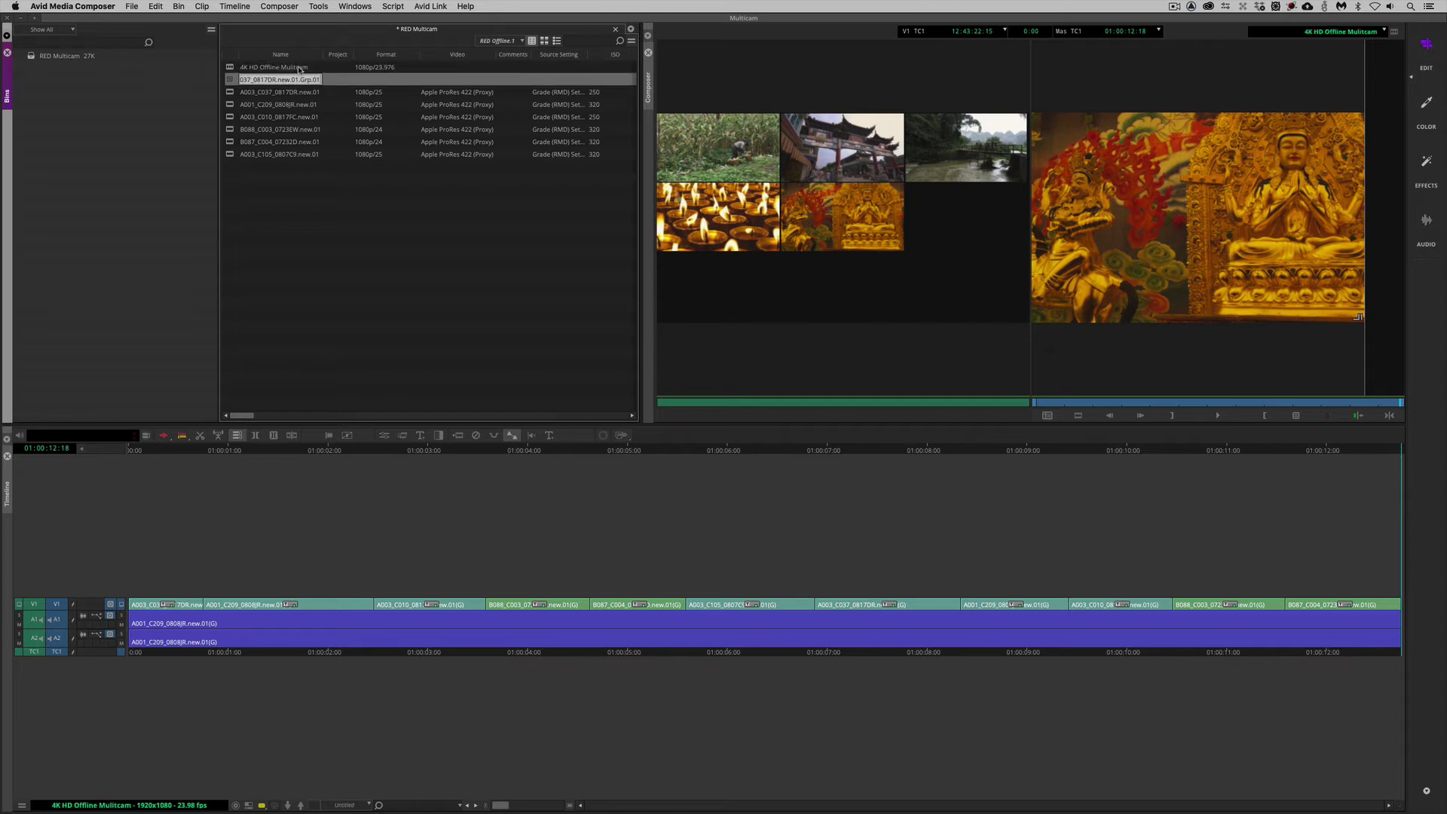
left_click(327, 218)
left_click(233, 69)
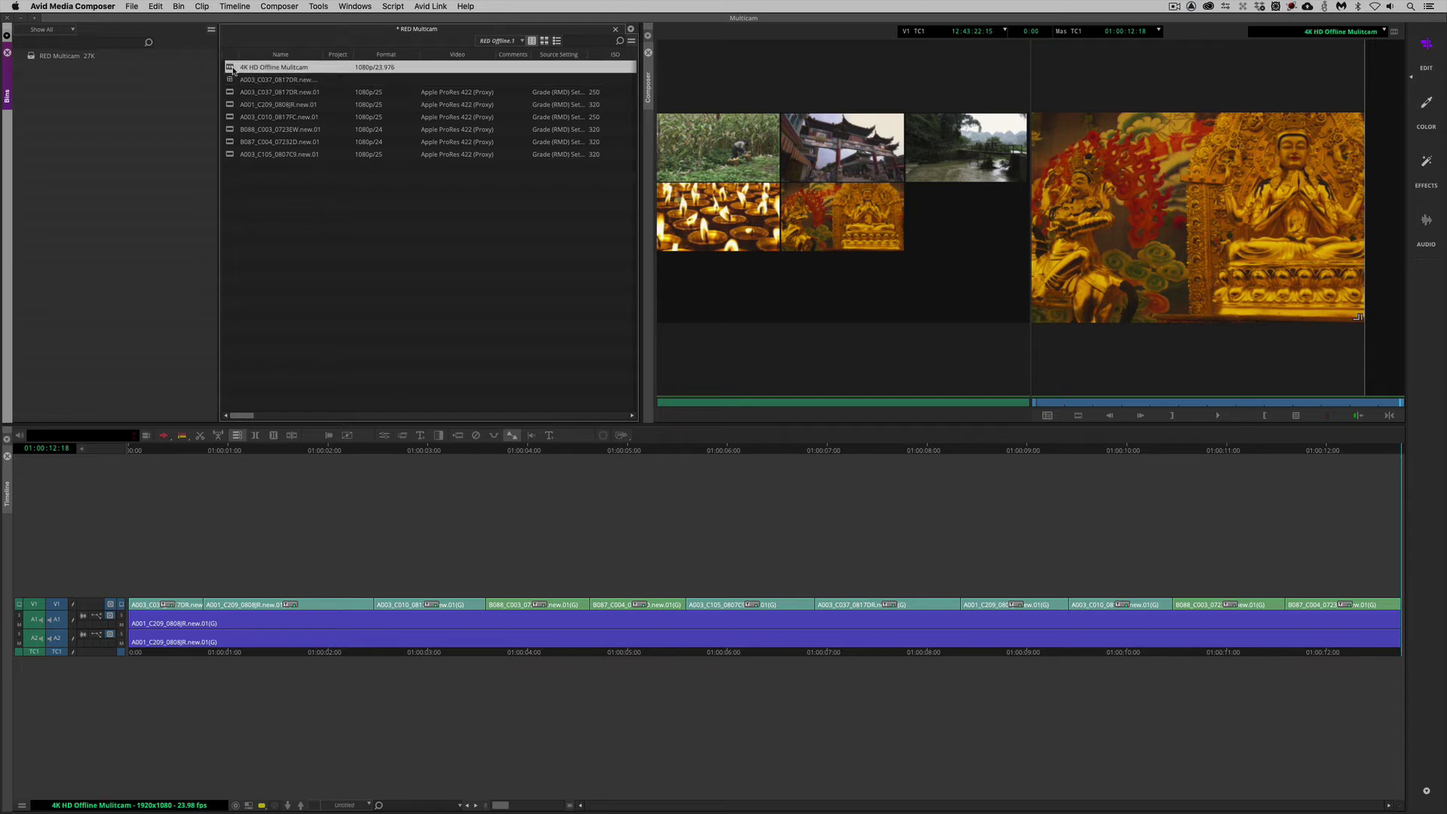
Step: Check a V1 segment's angle choices, then commit the sequence's multicam edits and confirm both prompts
left_click(771, 605)
left_click(770, 605, "ctrl+shift")
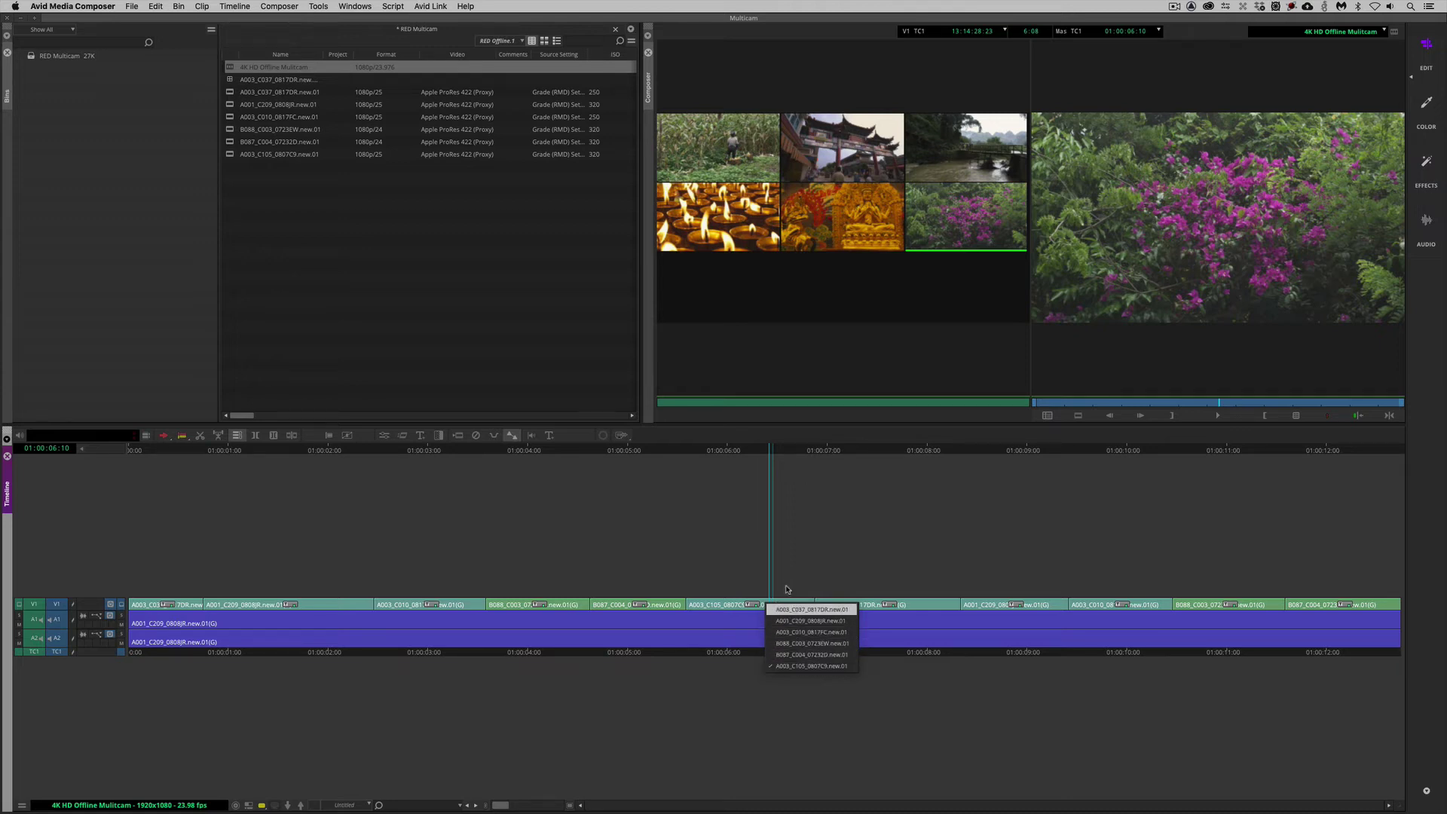
left_click(787, 589)
left_click(236, 73)
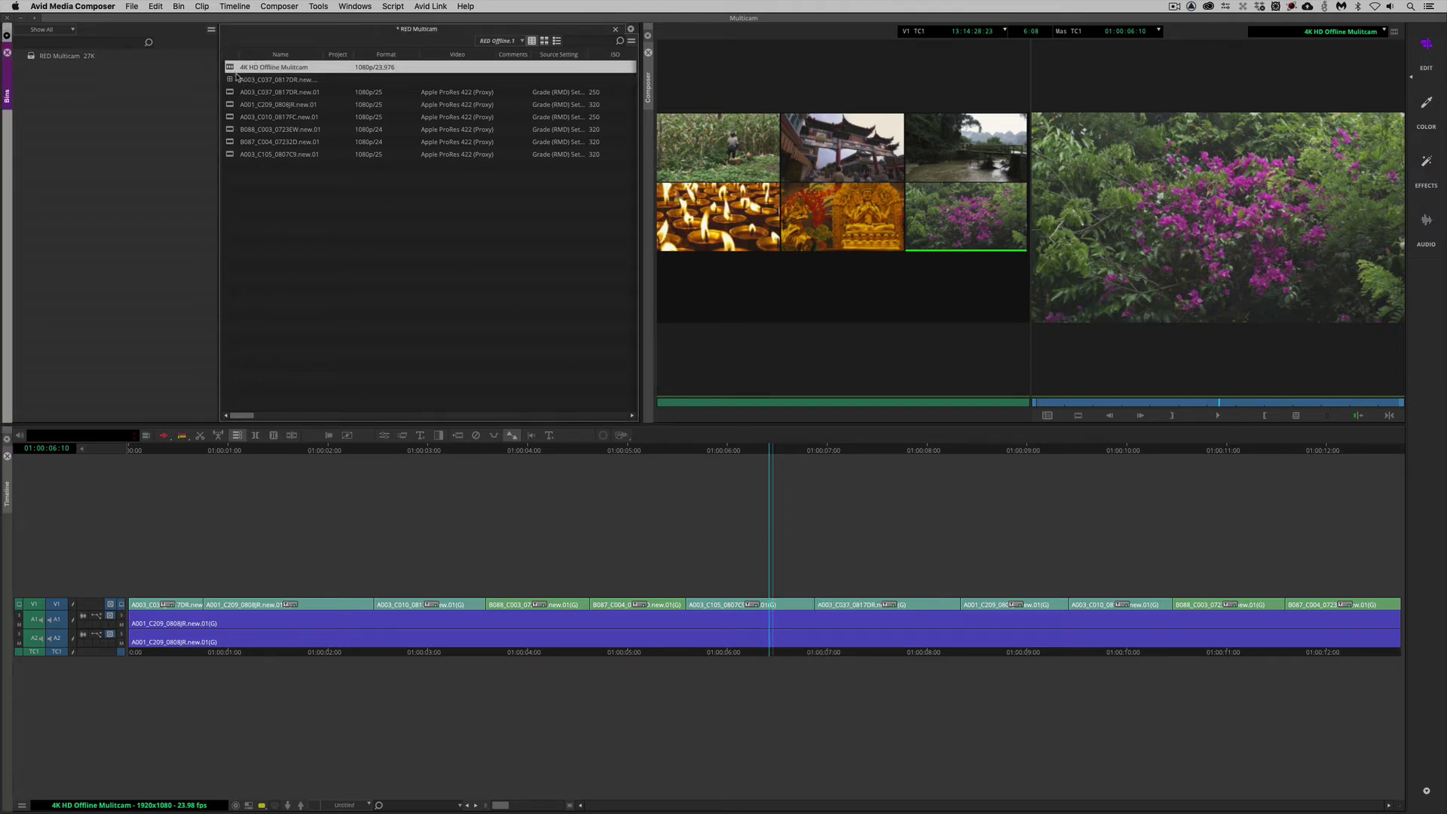
right_click(230, 68)
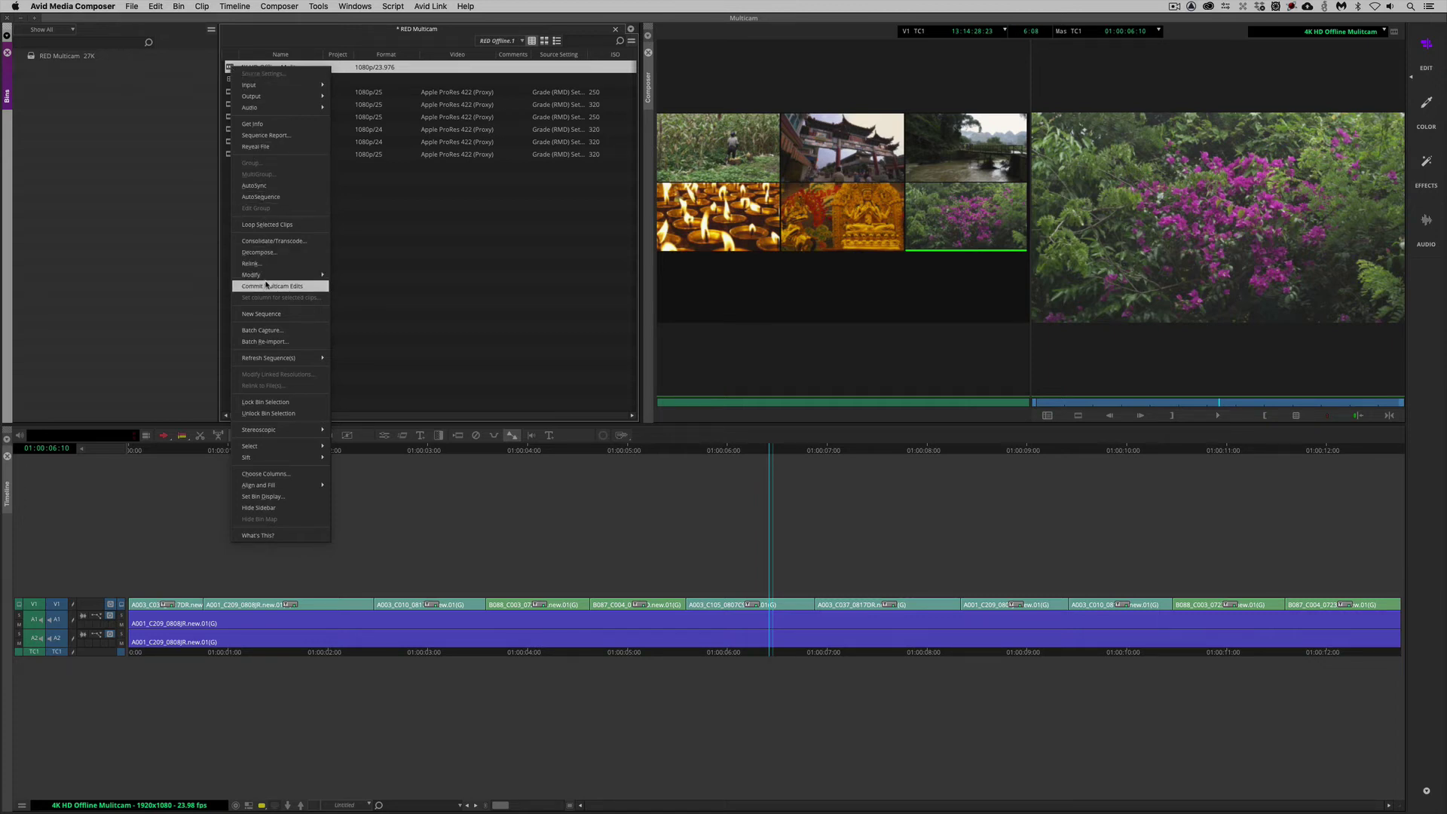
left_click(303, 286)
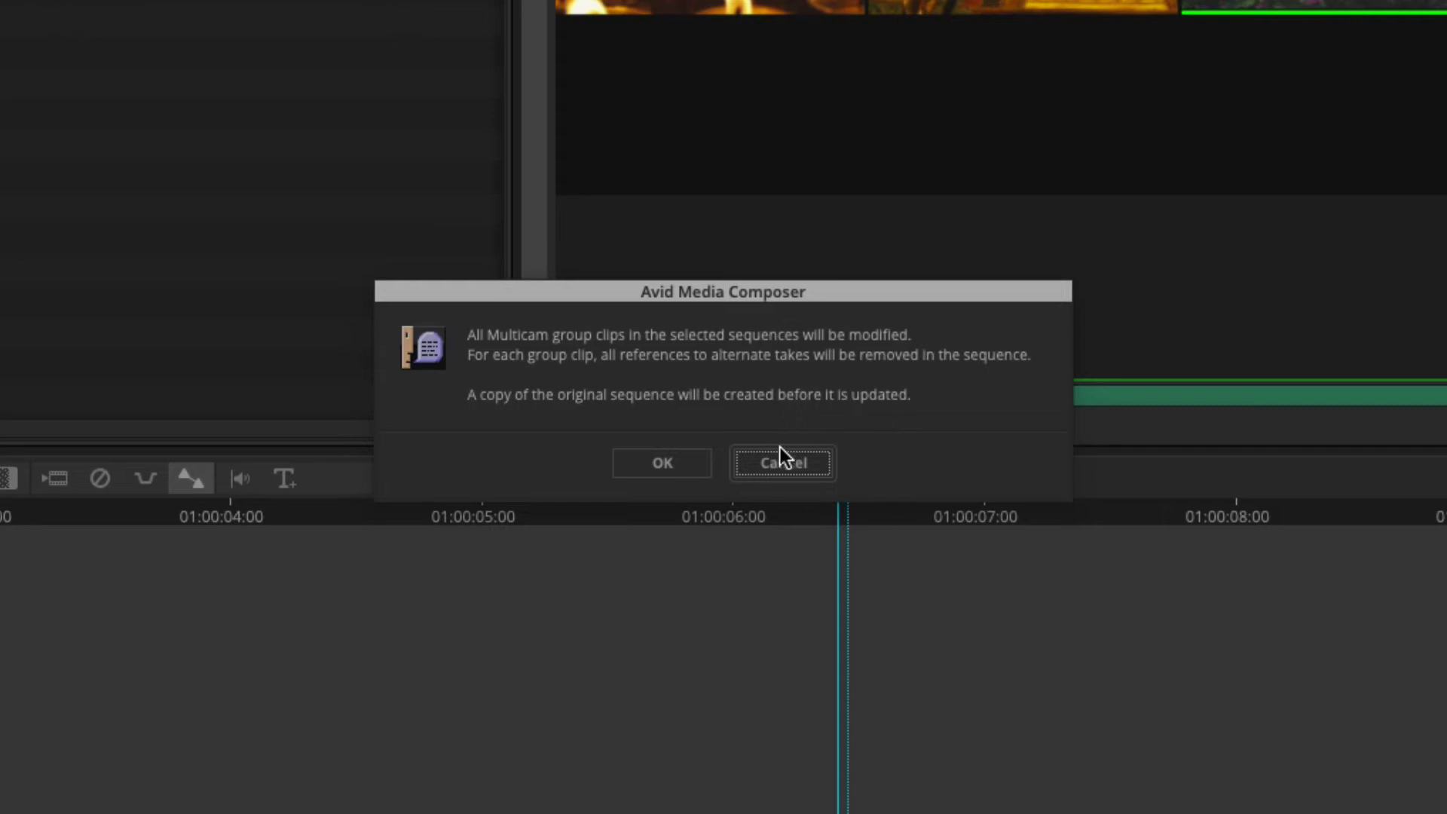
left_click(666, 464)
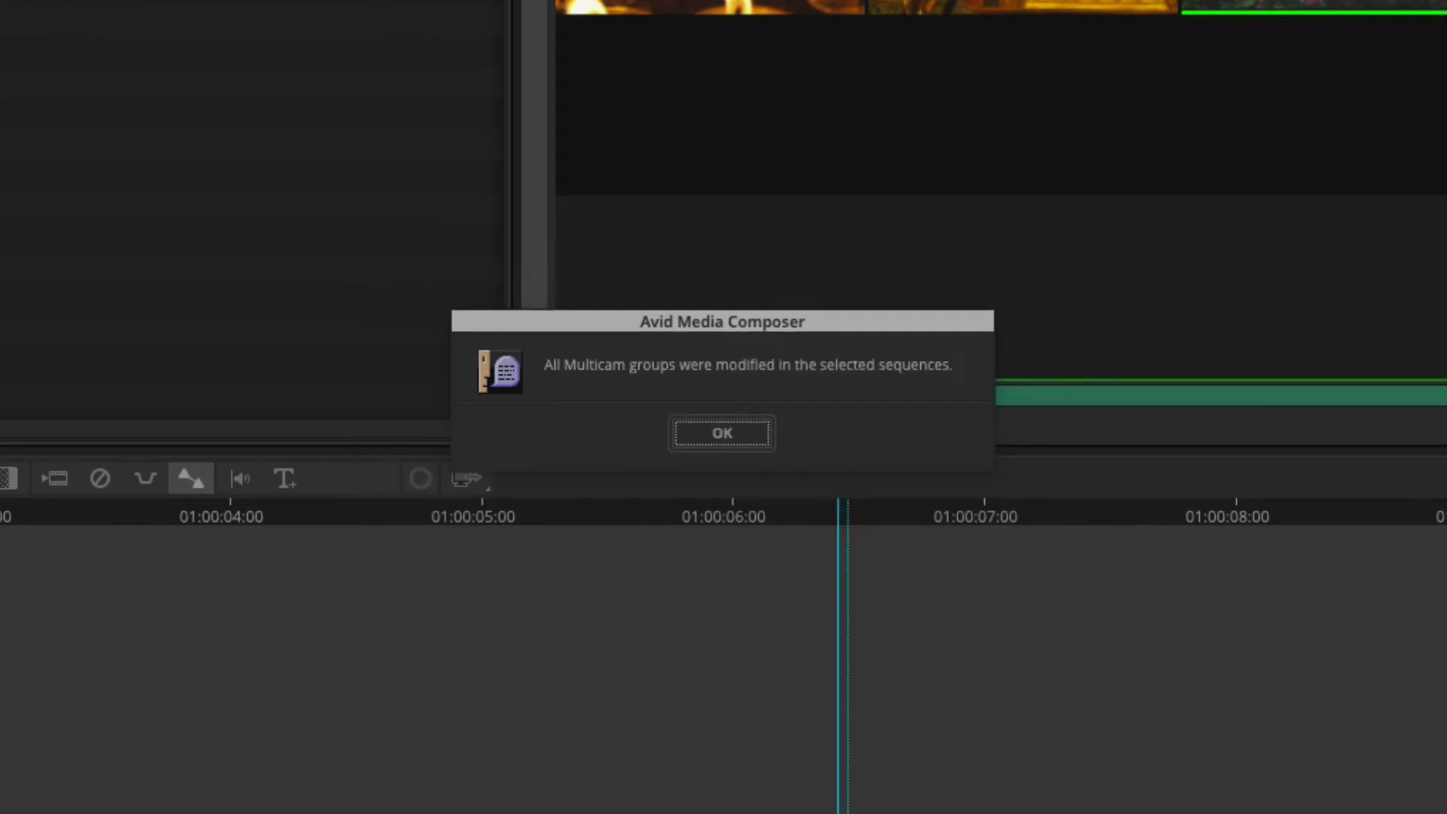
left_click(719, 432)
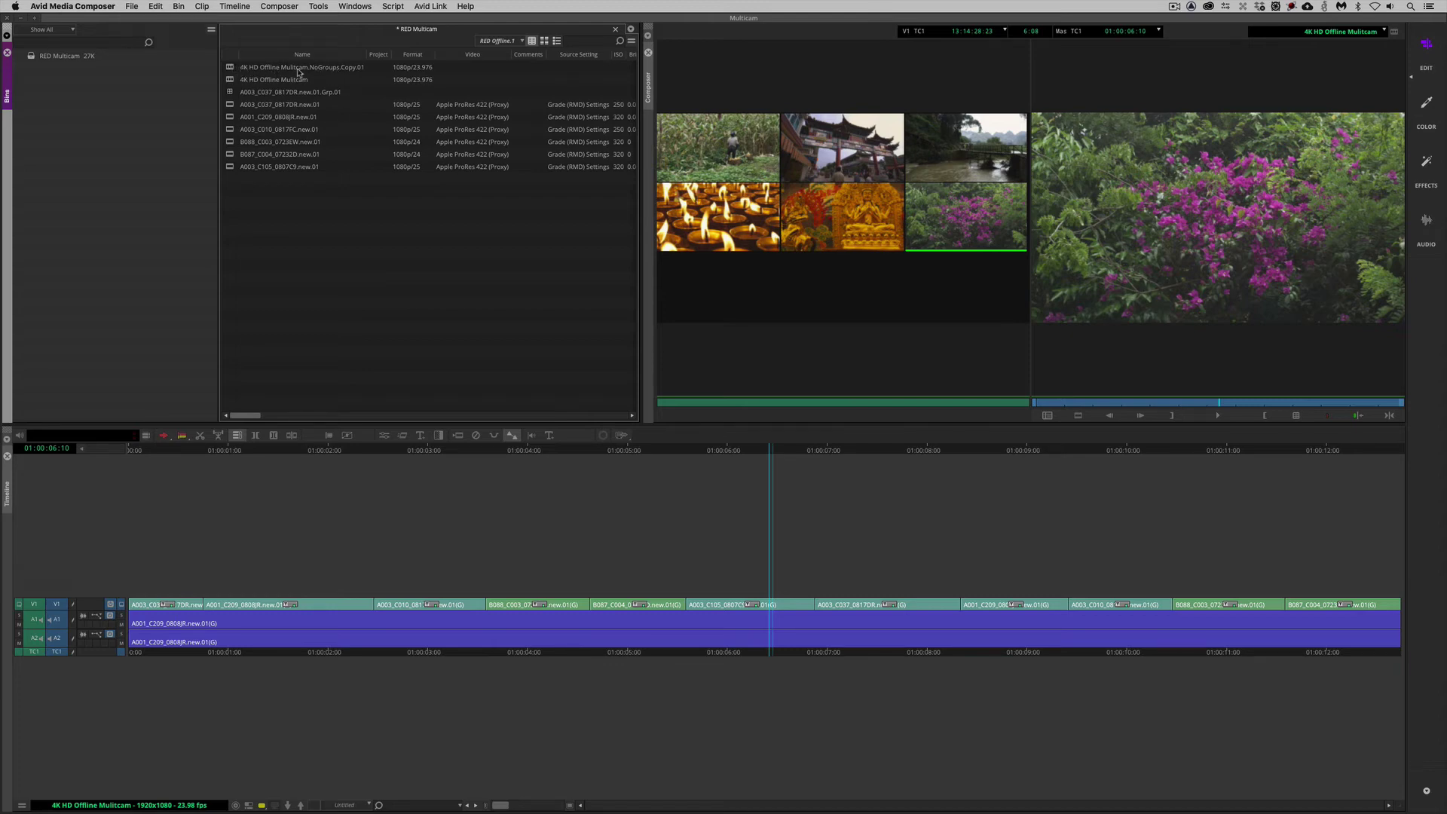
Step: Load NoGroups.Copy.01 into the timeline and rename it '4K HD Offline Mulitcam.NoGroups'
double_click(243, 67)
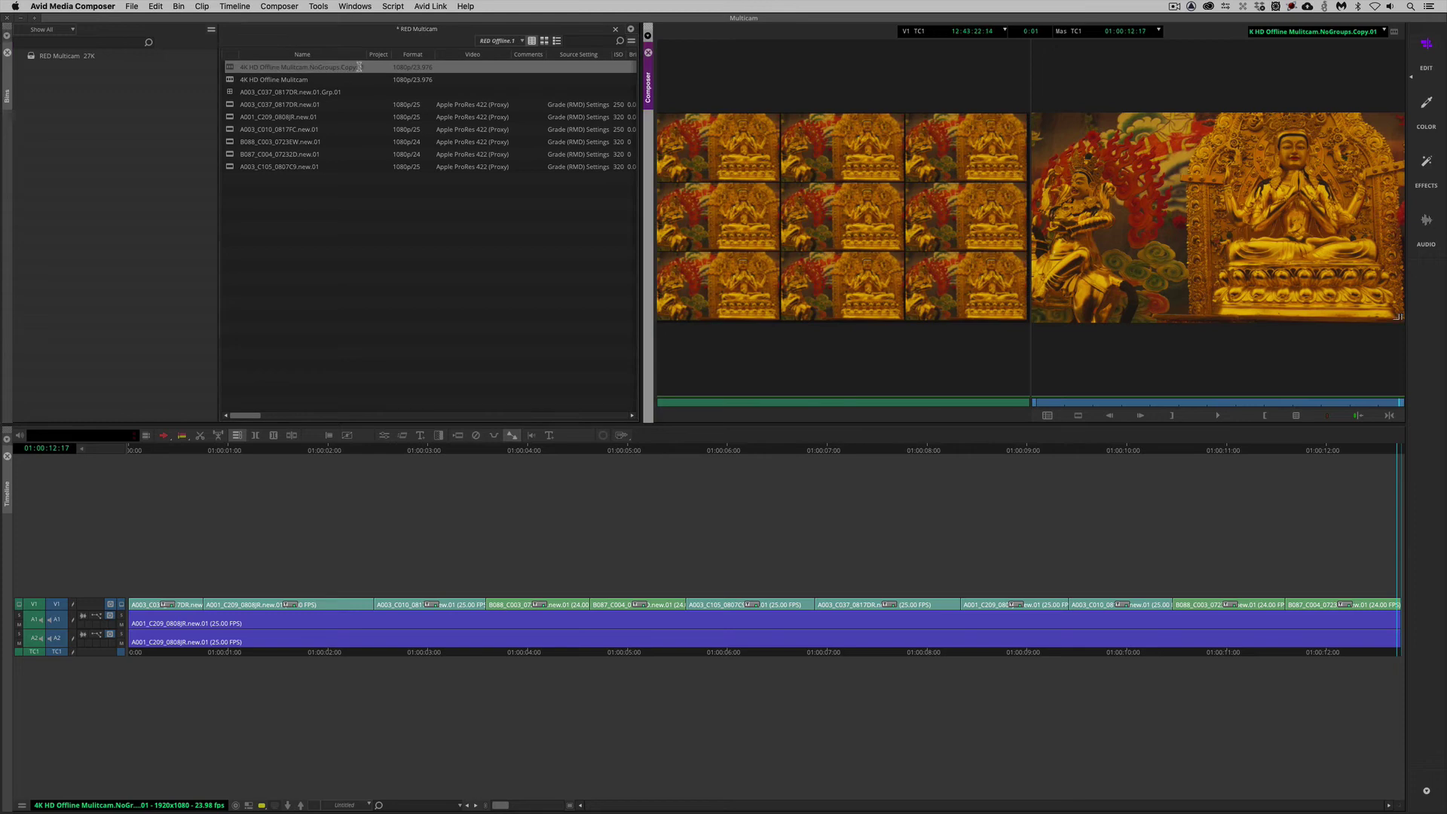
left_click_drag(338, 68, 396, 69)
key("Delete")
key("Return")
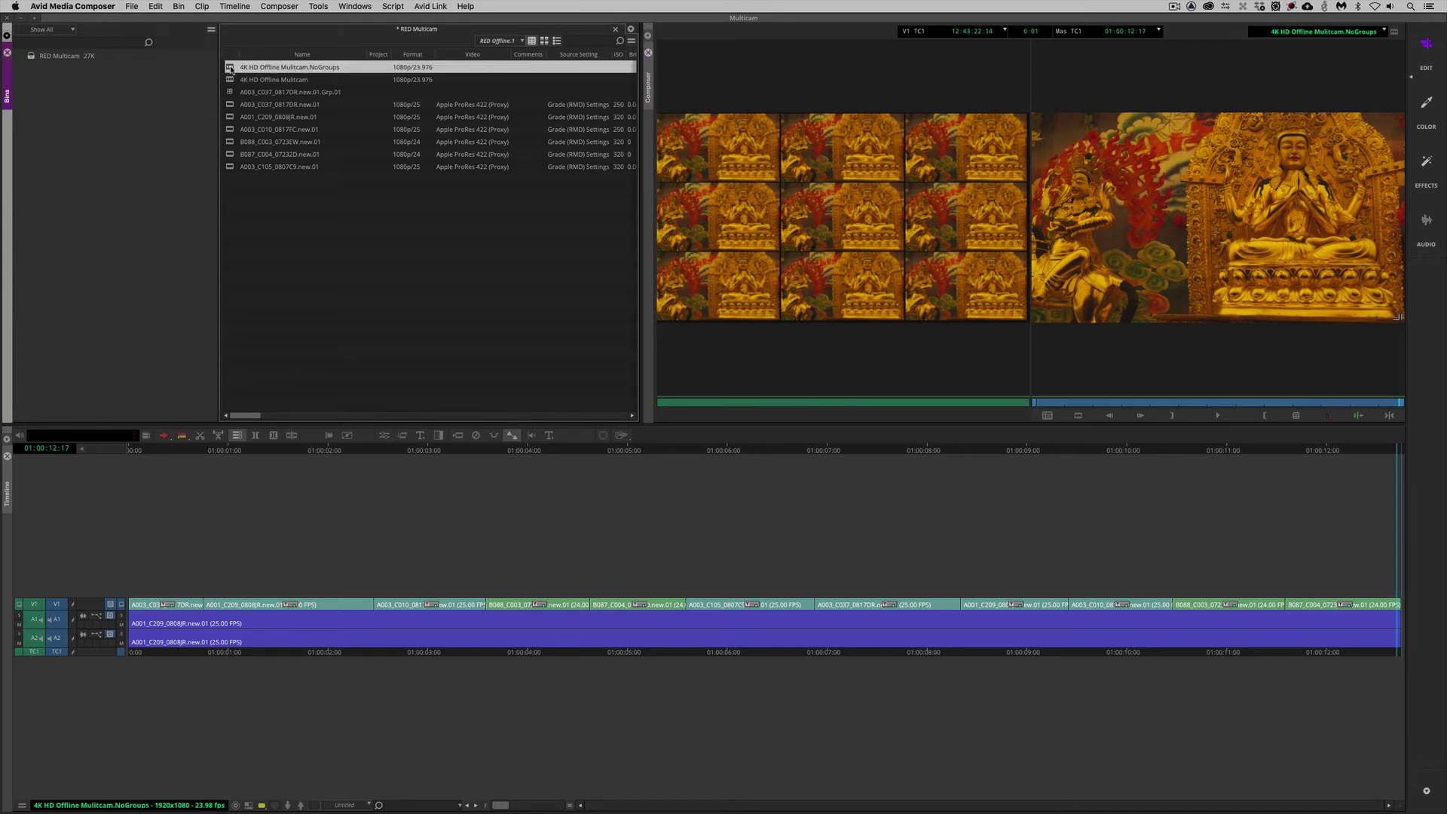
Step: Inspect the NoGroups sequence's V1 clips between 01:00:05:09 and 01:00:06:12
left_click(666, 615)
right_click(718, 607)
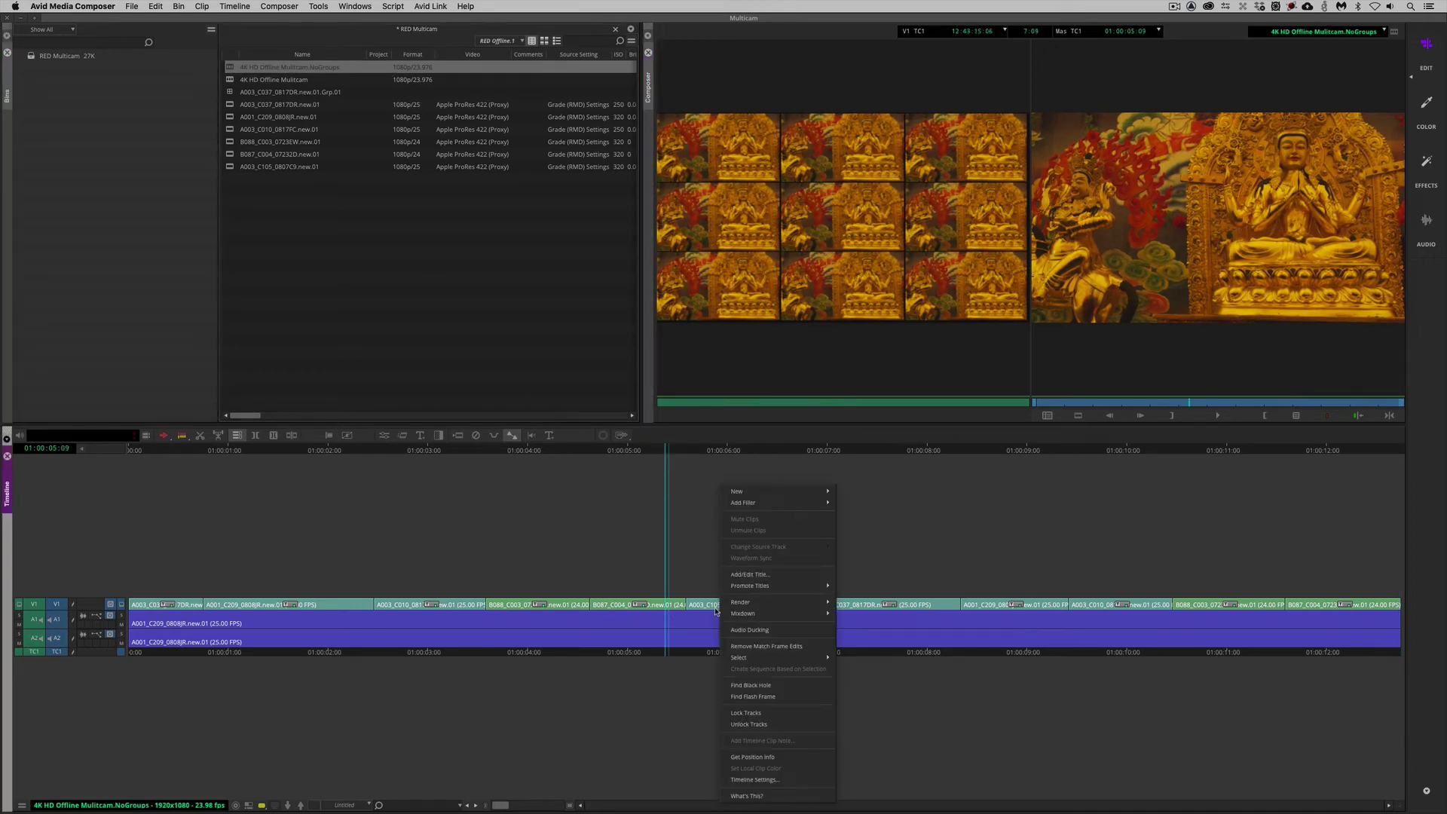
left_click(763, 664)
right_click(765, 667)
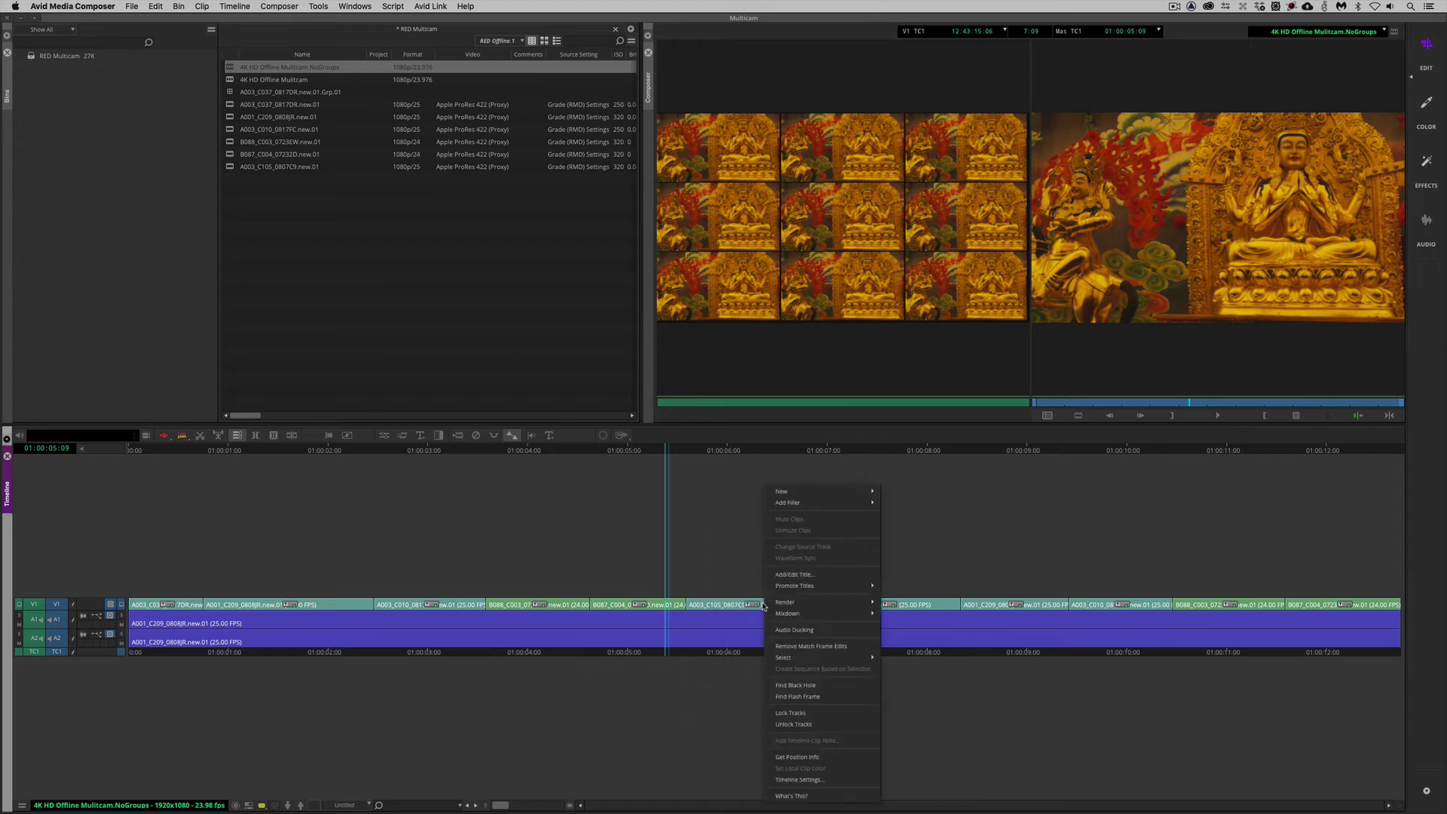
left_click(735, 579)
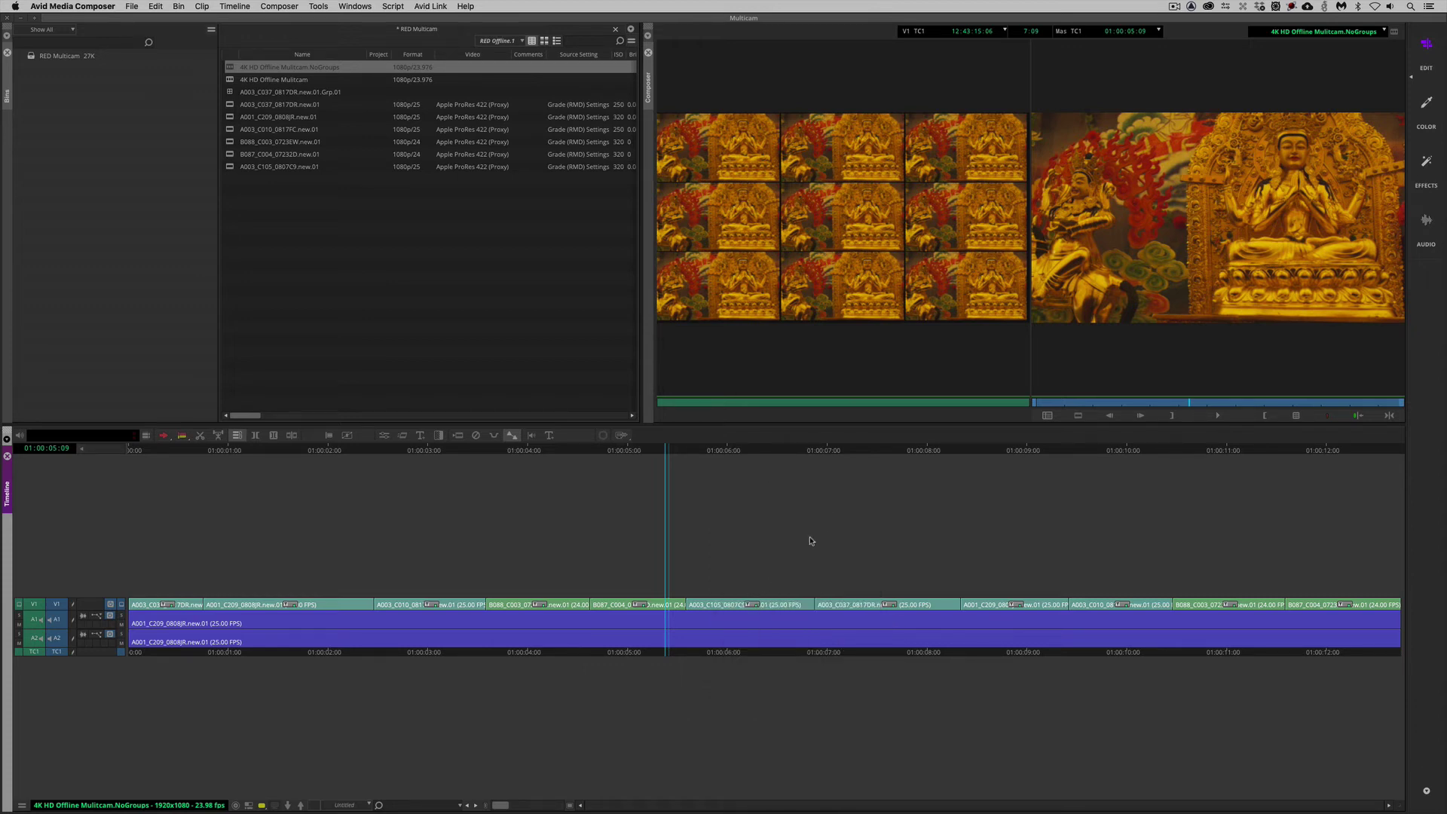
left_click(778, 535)
left_click(1296, 416)
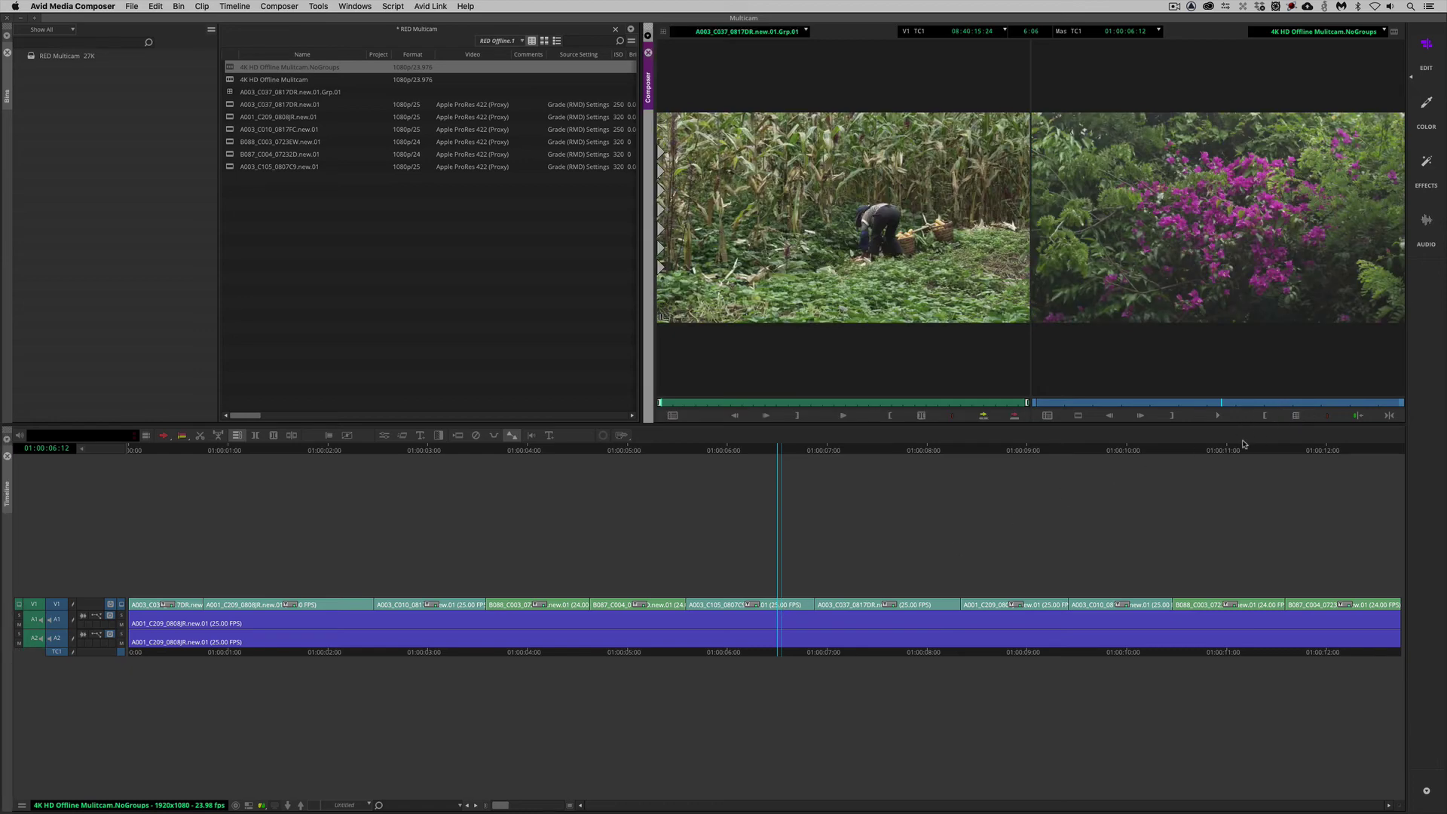
left_click(694, 607)
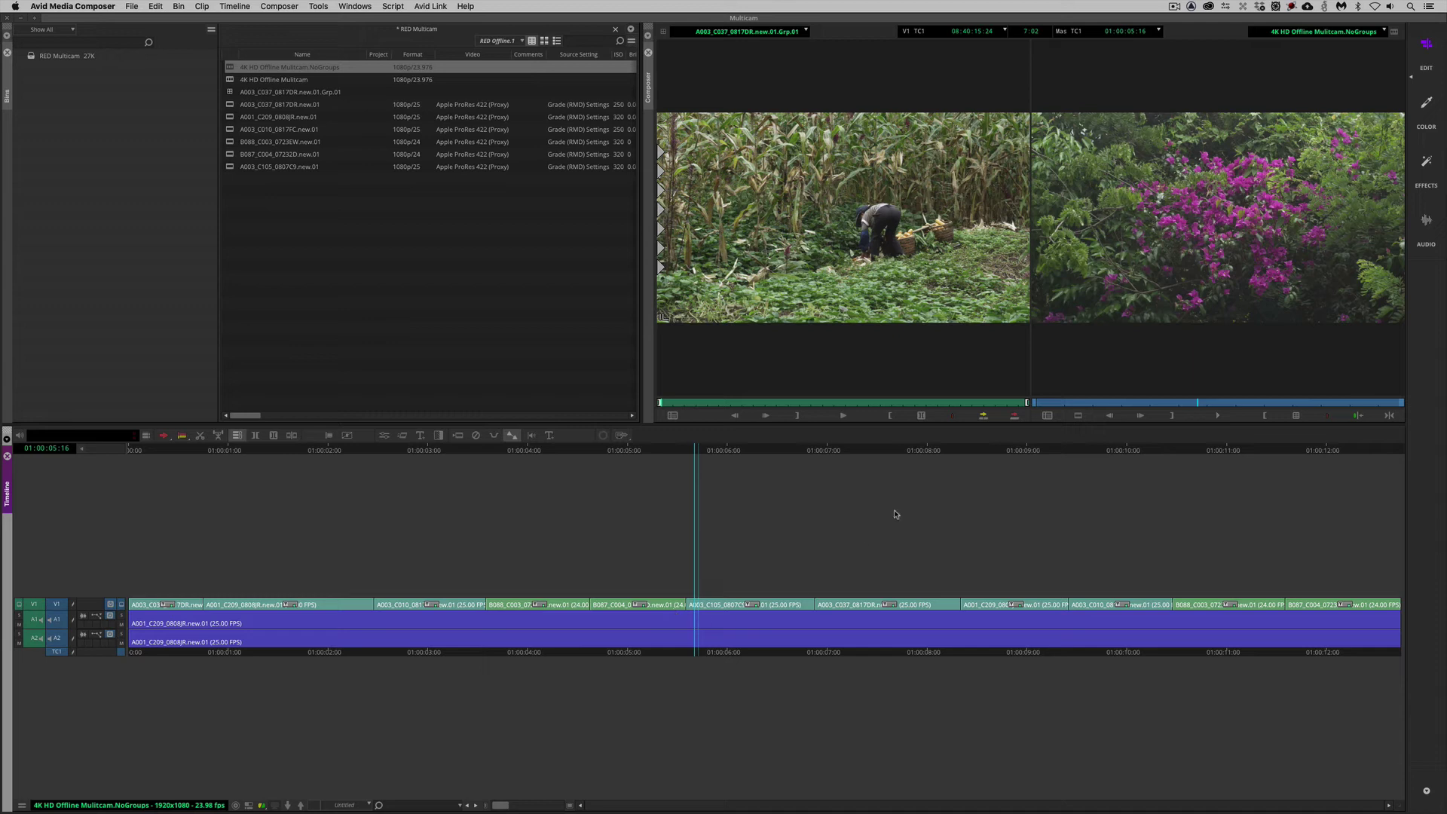
Step: Delete the original 4K HD Offline Mulitcam sequence from the bin and confirm
left_click(232, 81)
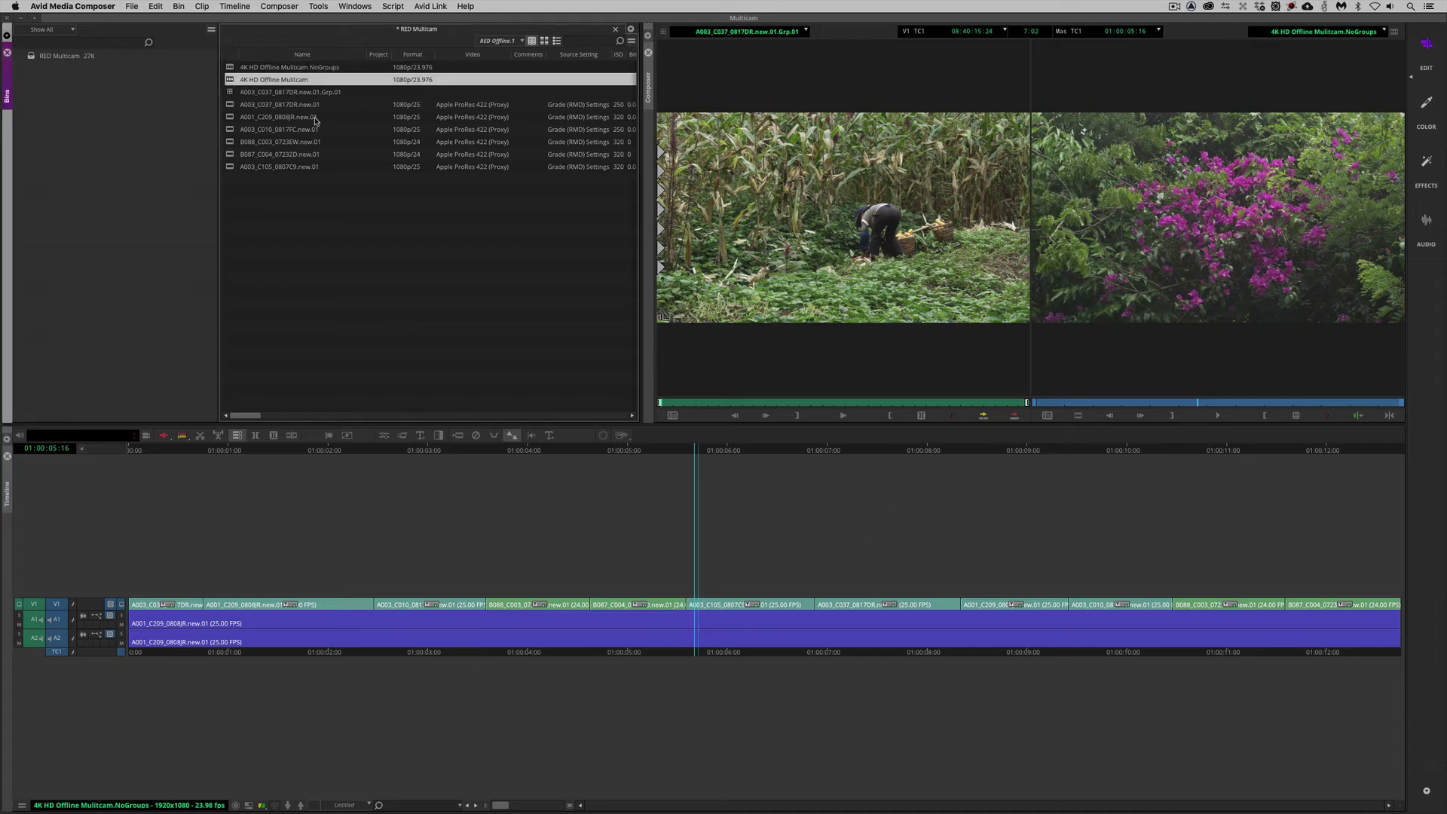
key("Delete")
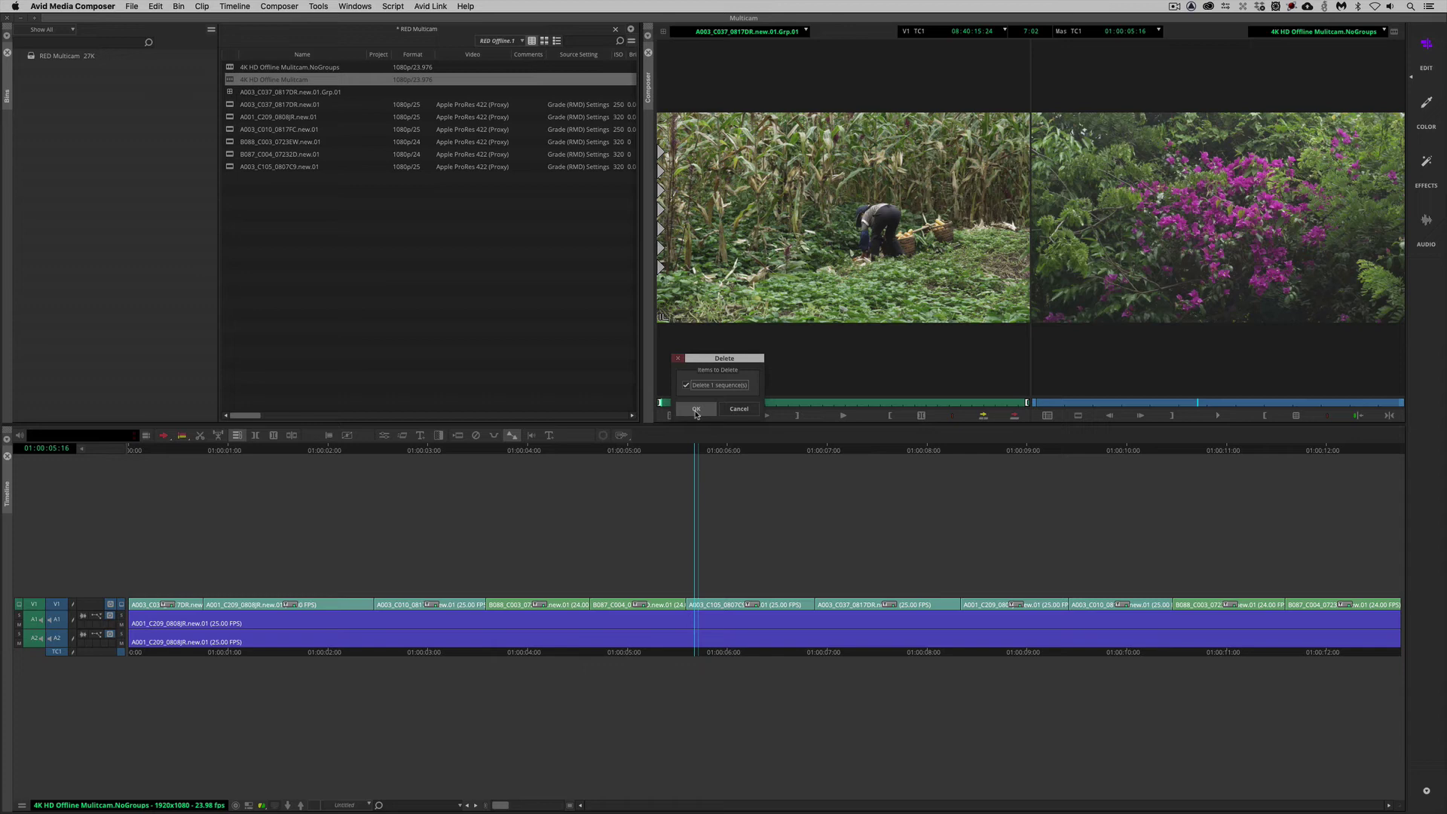
left_click(696, 409)
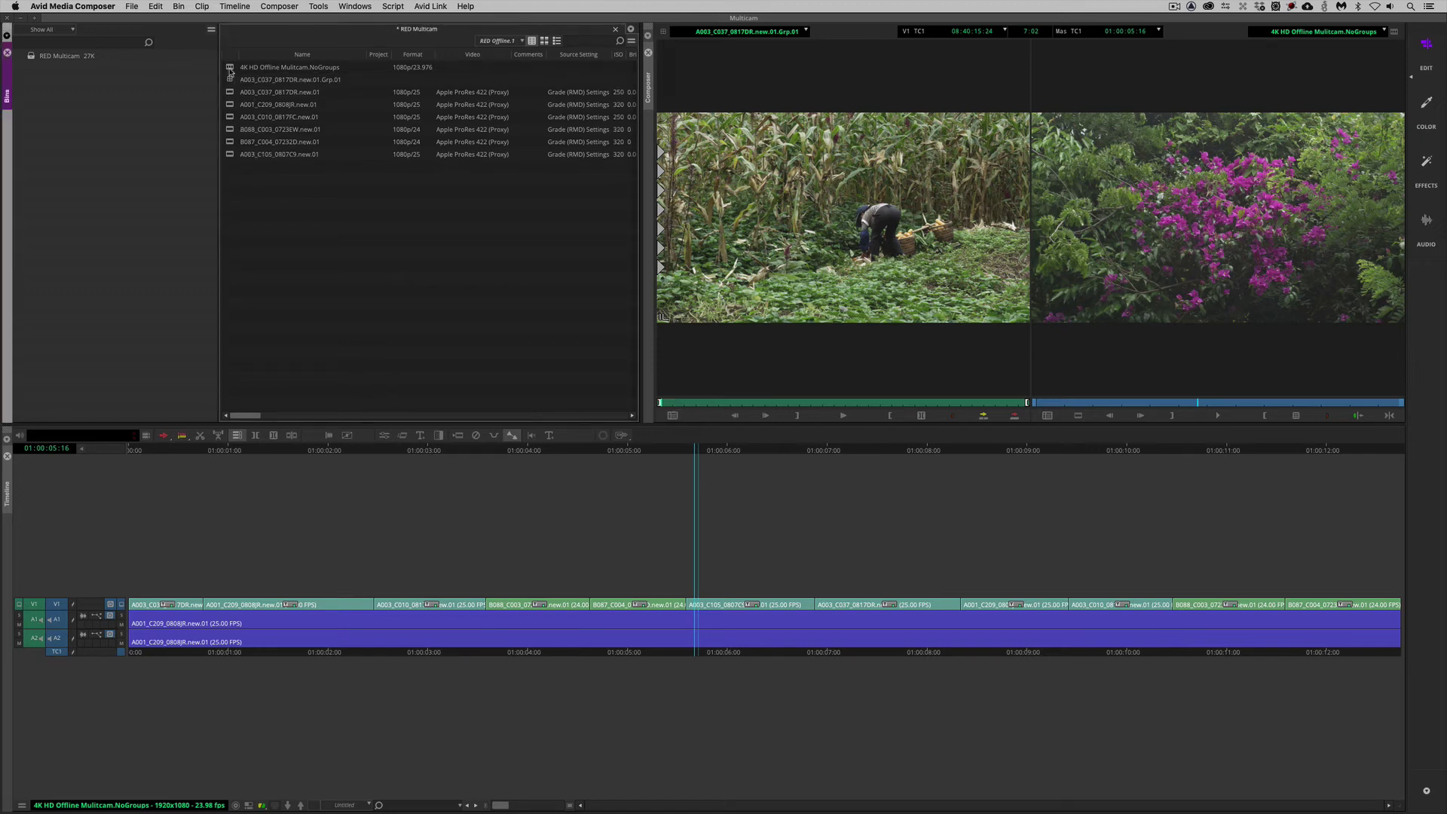
Step: Select the six camera master clips and delete their 14 associated proxy media files
left_click(230, 68)
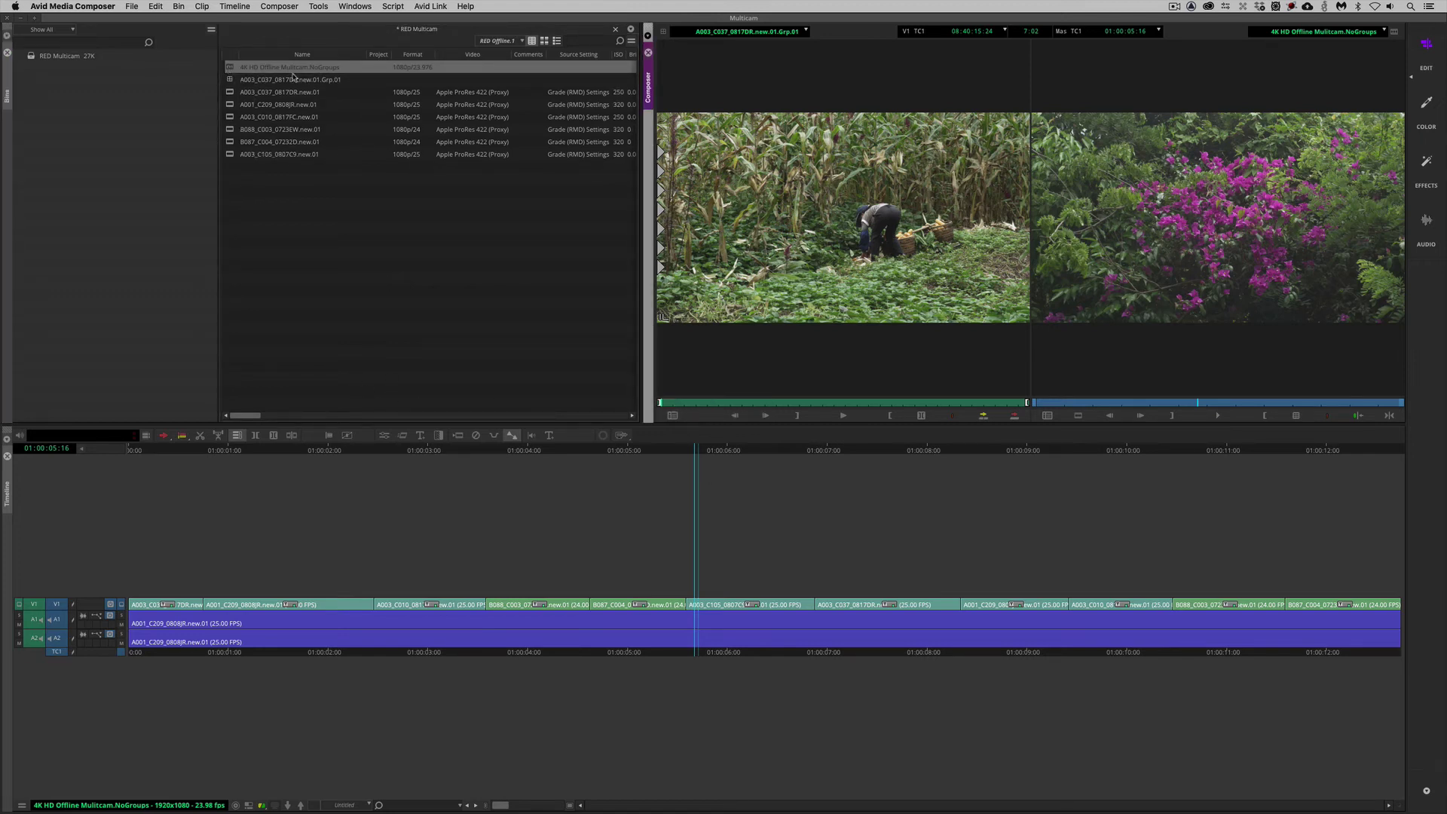
left_click(342, 261)
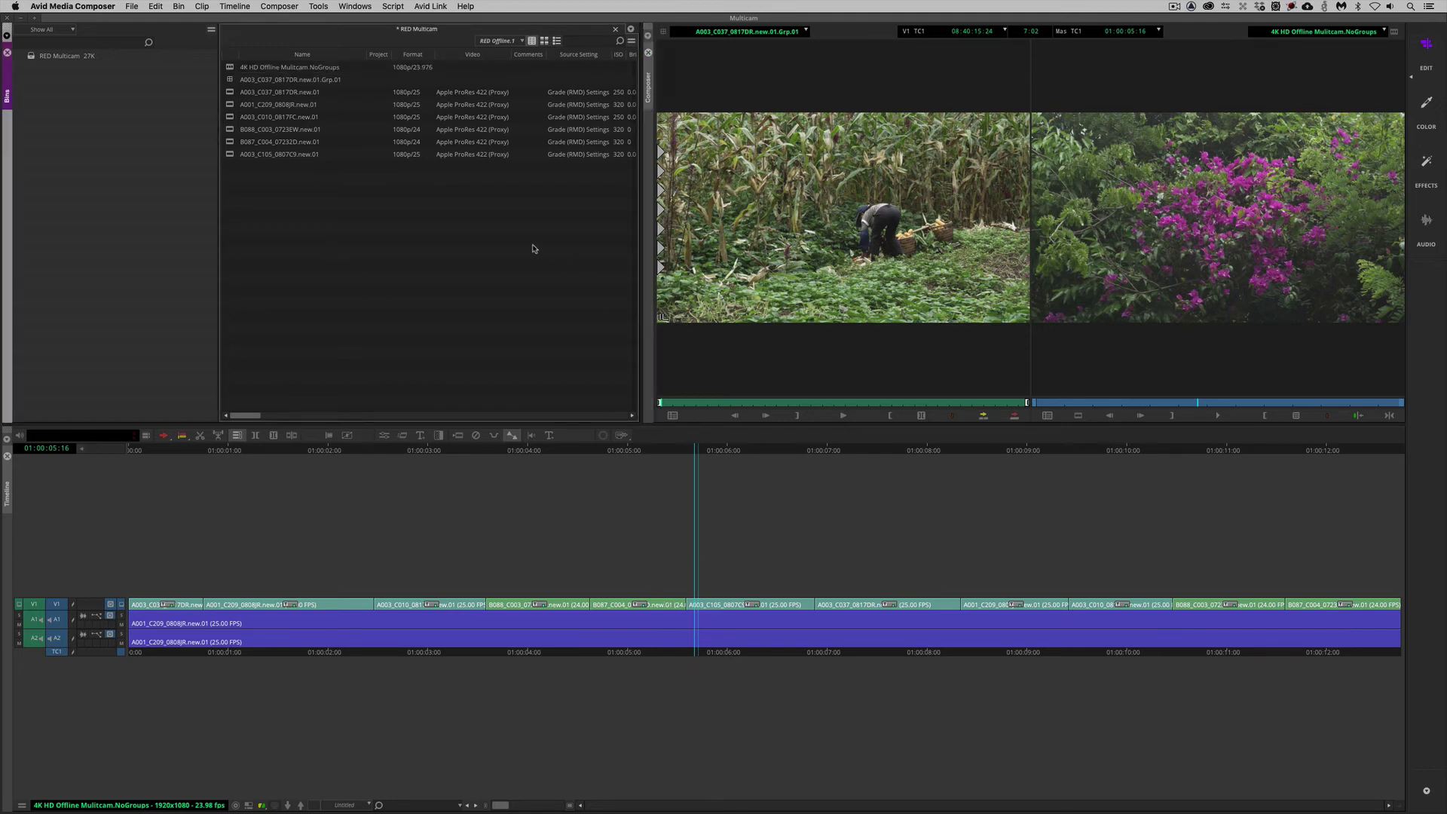
left_click_drag(516, 249, 220, 88)
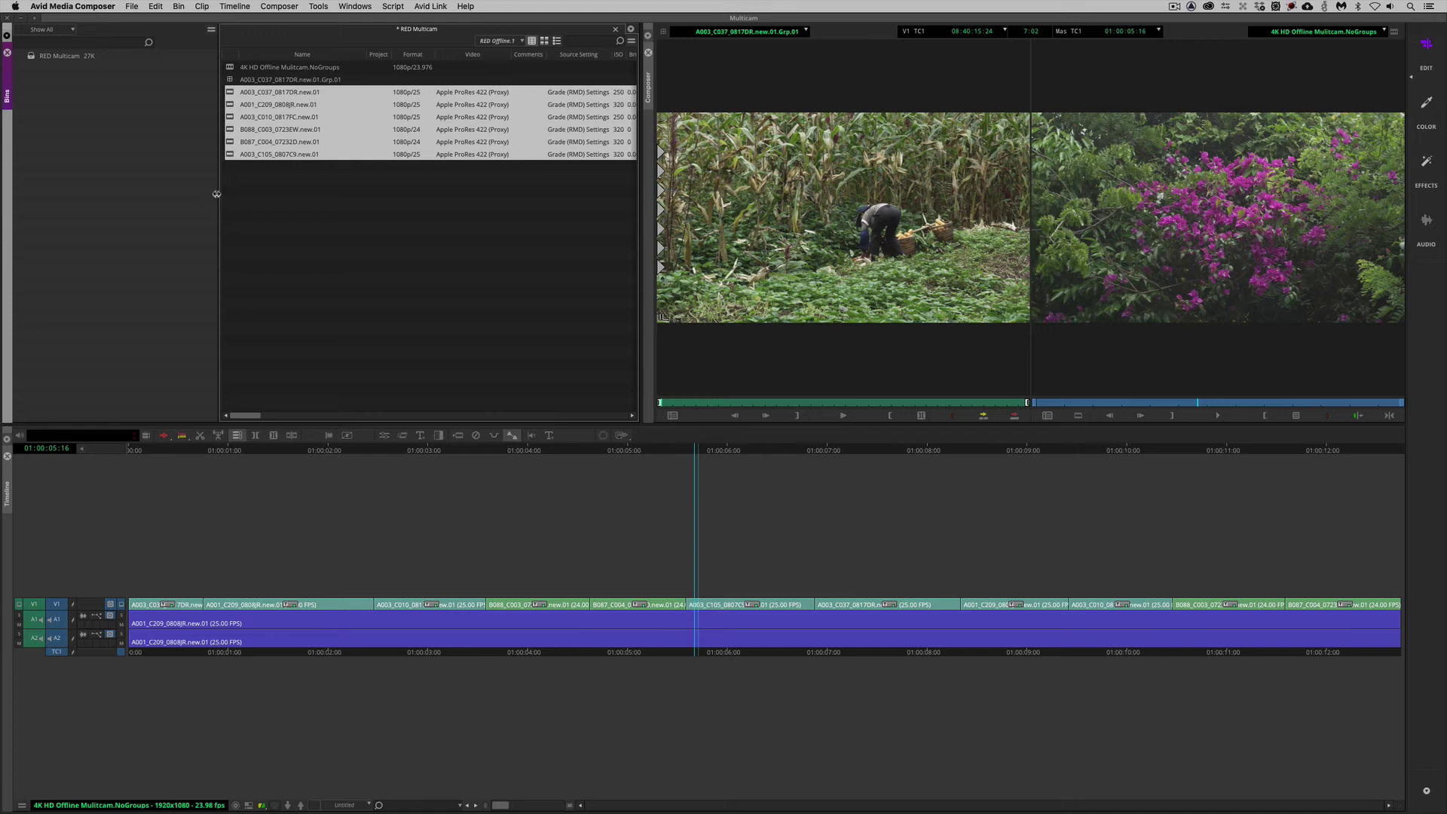
key("Delete")
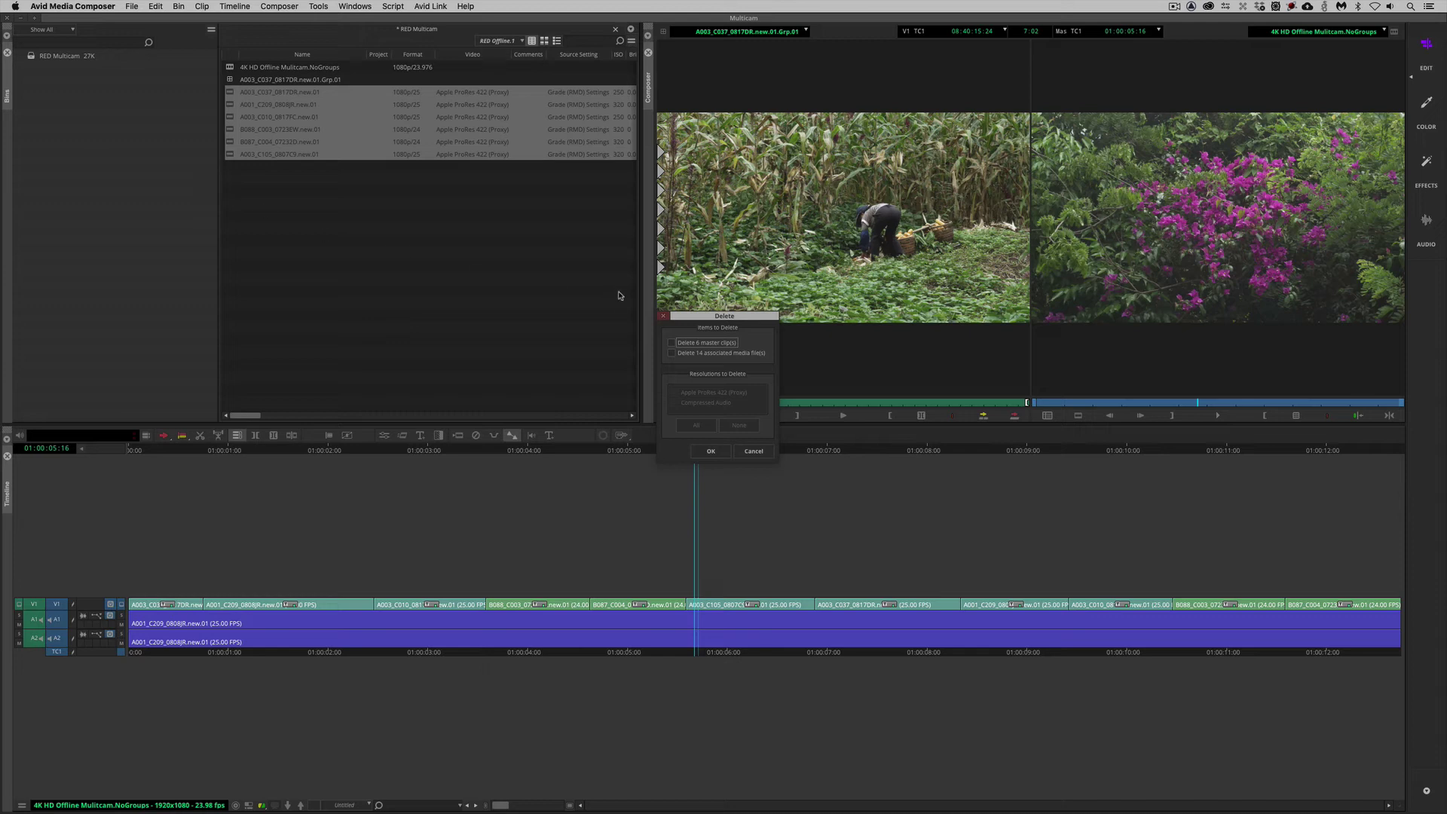
left_click(703, 353)
left_click(710, 451)
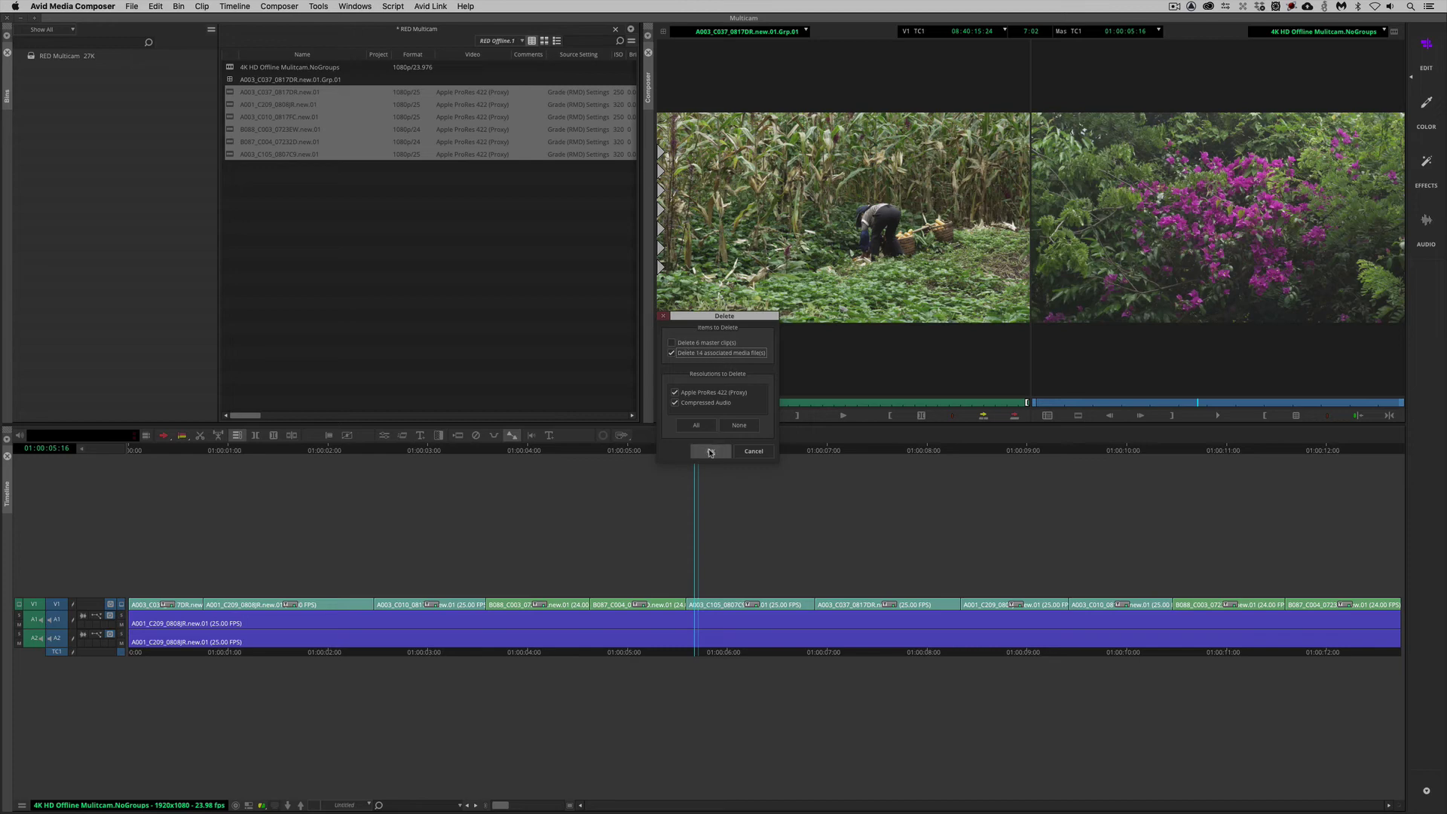
Step: Relink the six clips to their RED originals, matching Tape Name or Source File Name, any video format
left_click(699, 423)
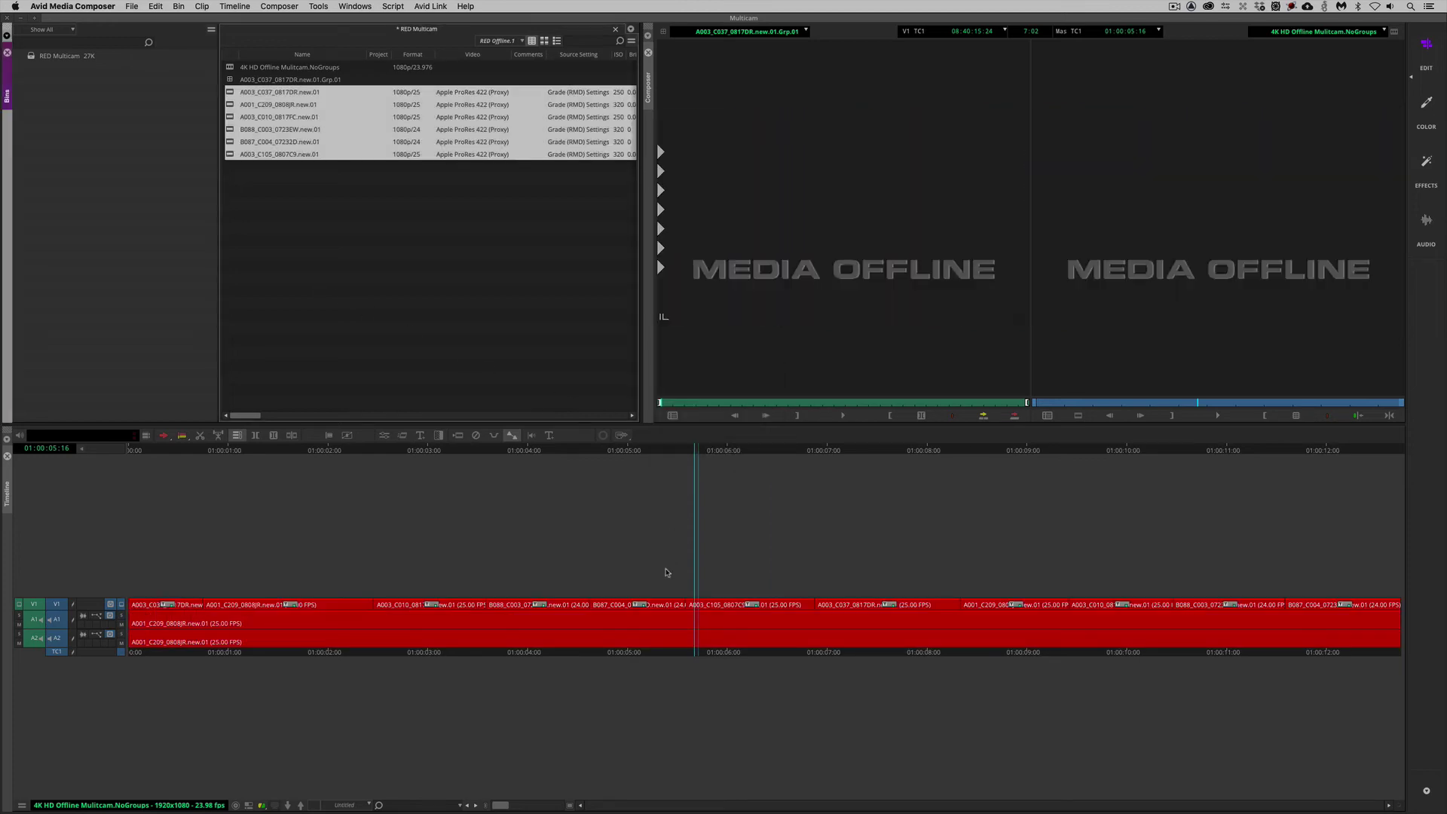
left_click_drag(665, 572, 127, 625)
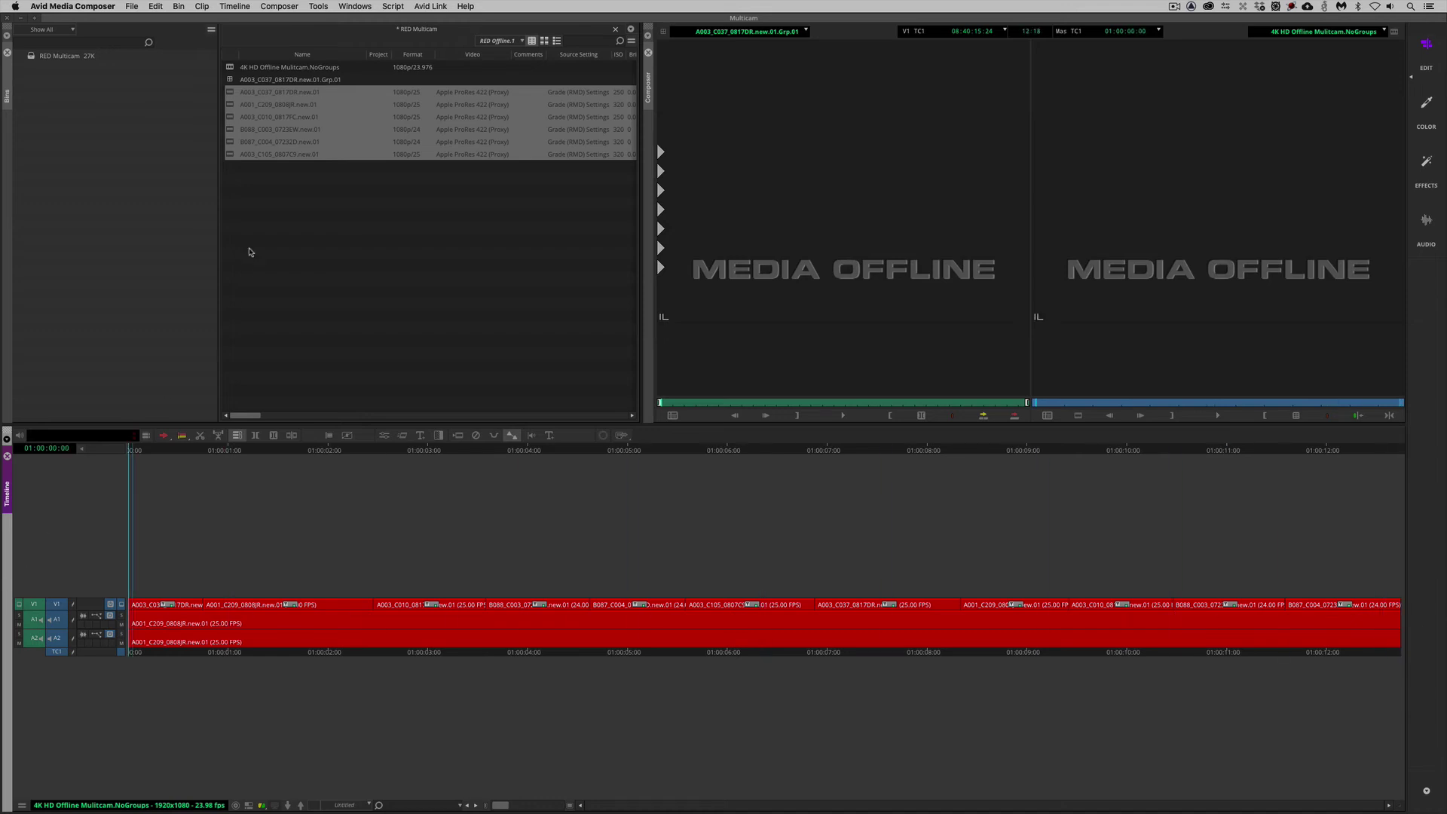
right_click(230, 94)
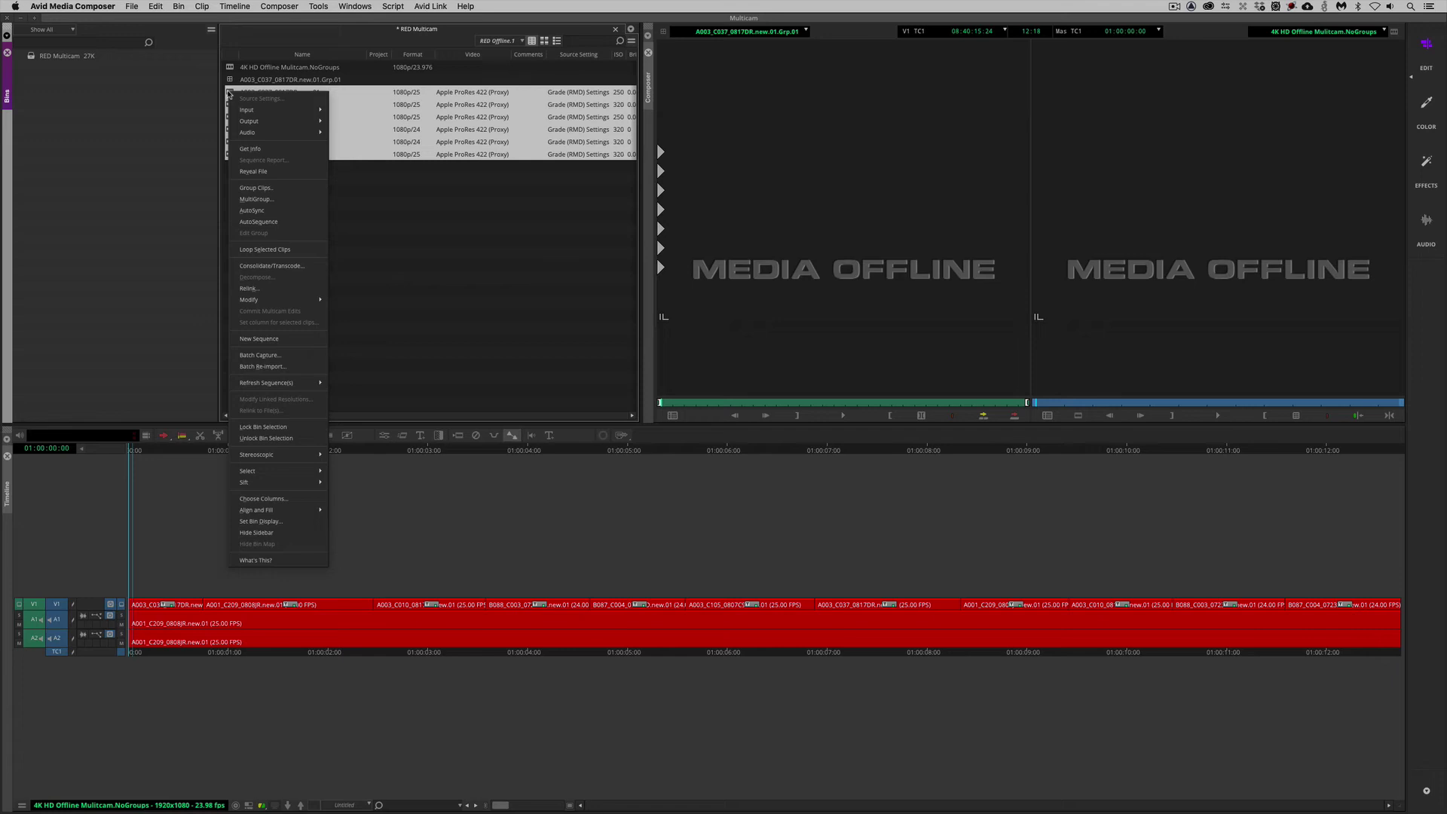
left_click(263, 288)
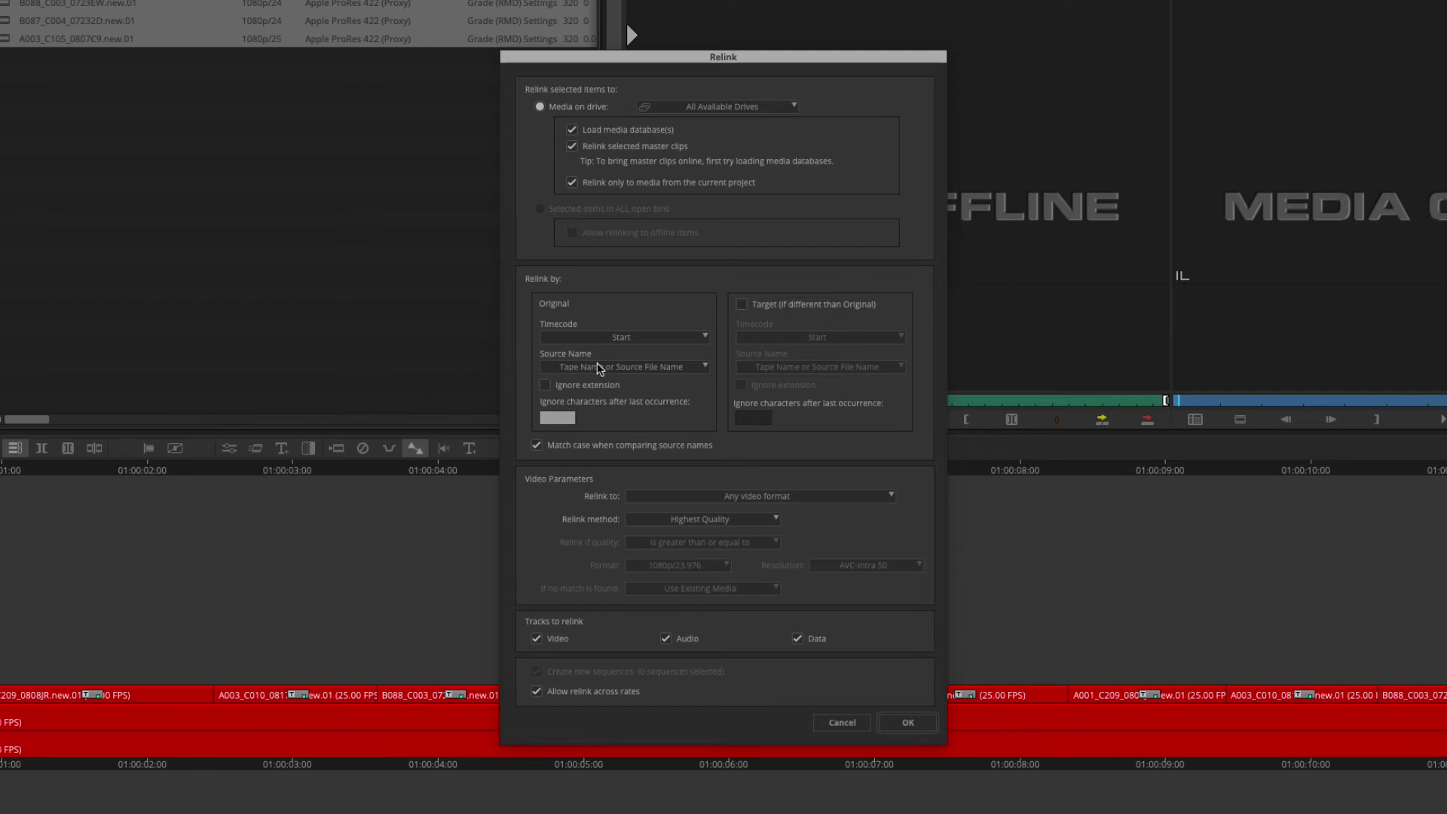
left_click(574, 367)
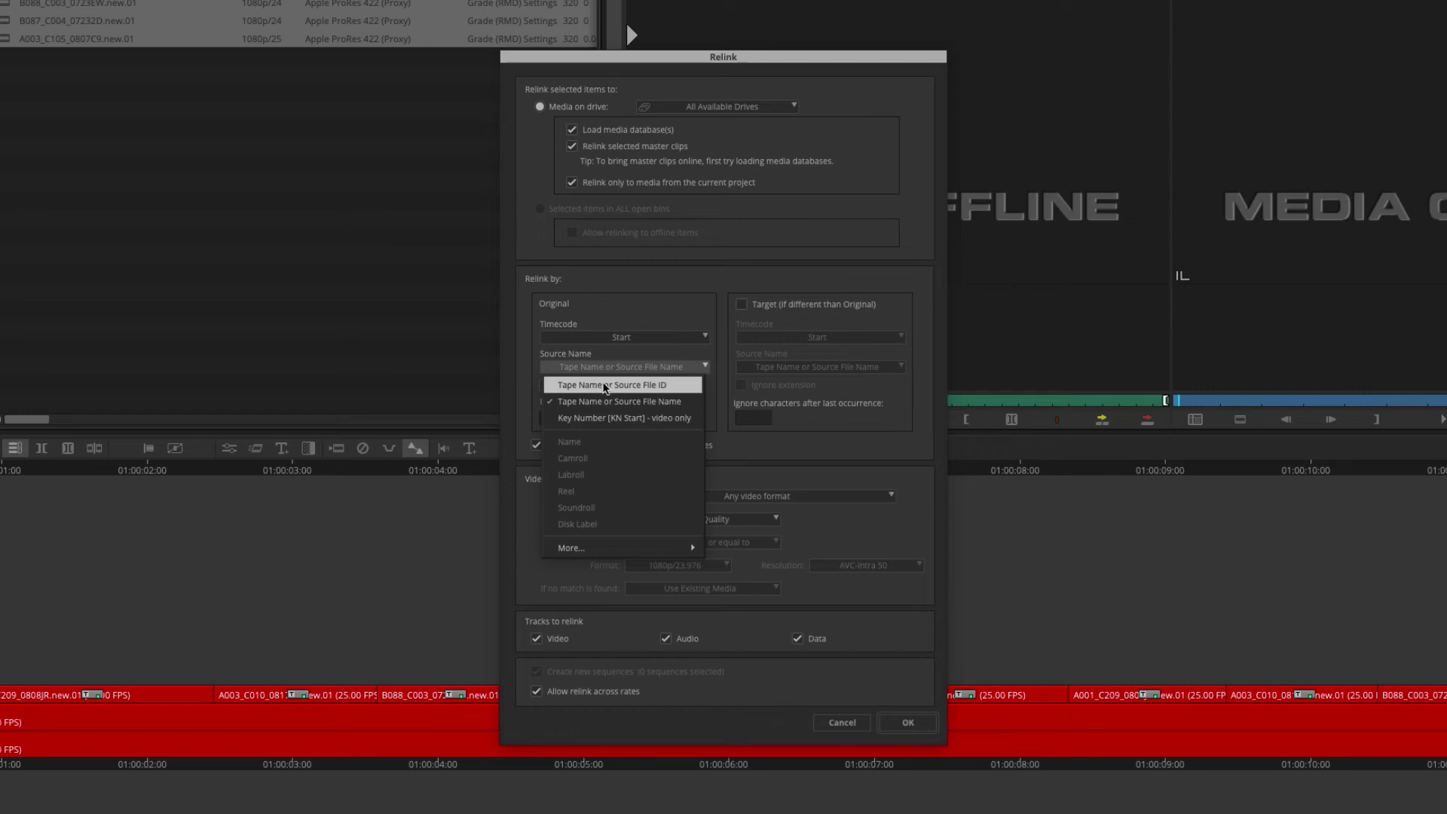
left_click(657, 385)
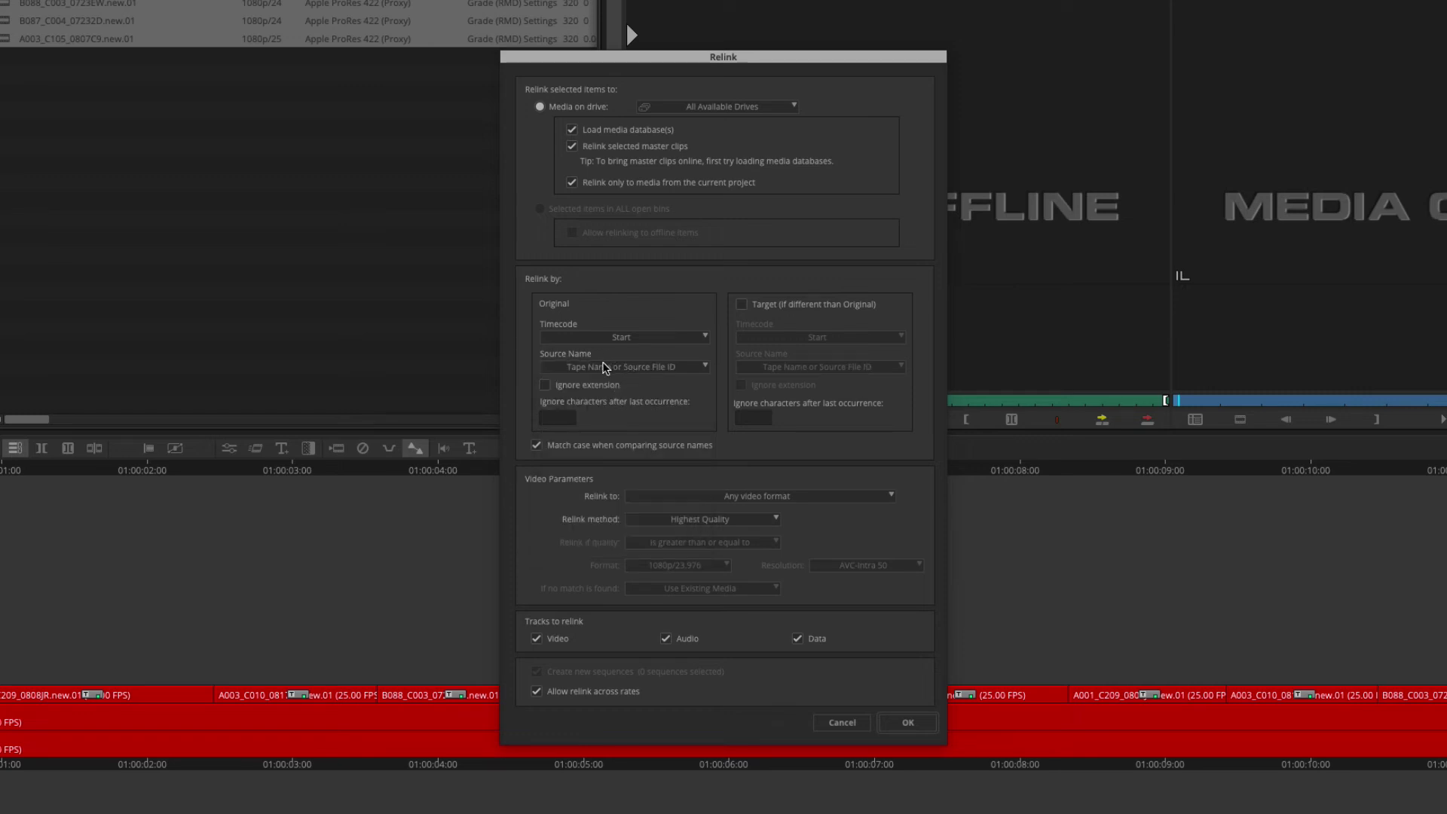
left_click(599, 368)
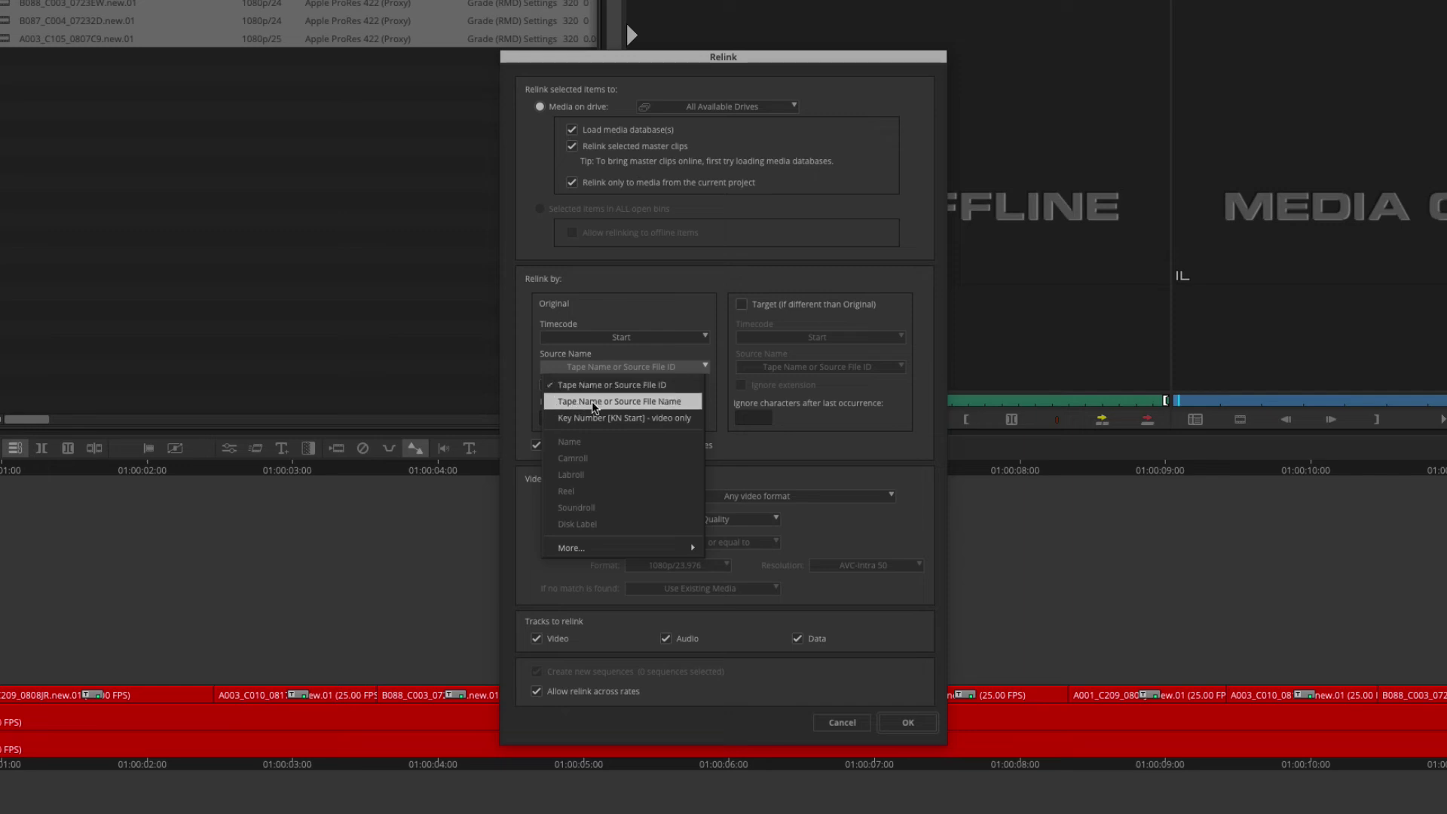
left_click(650, 405)
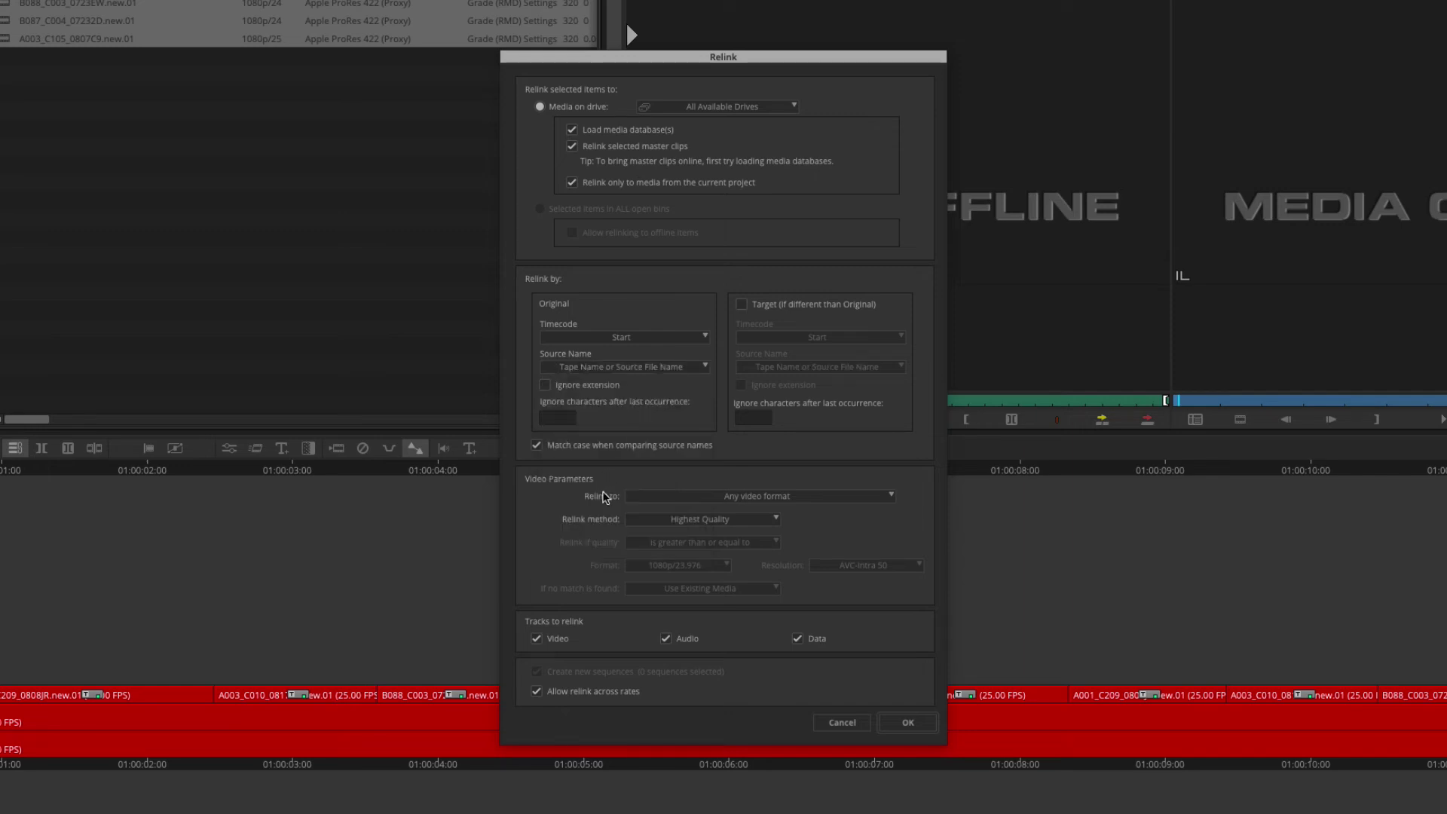
left_click(659, 499)
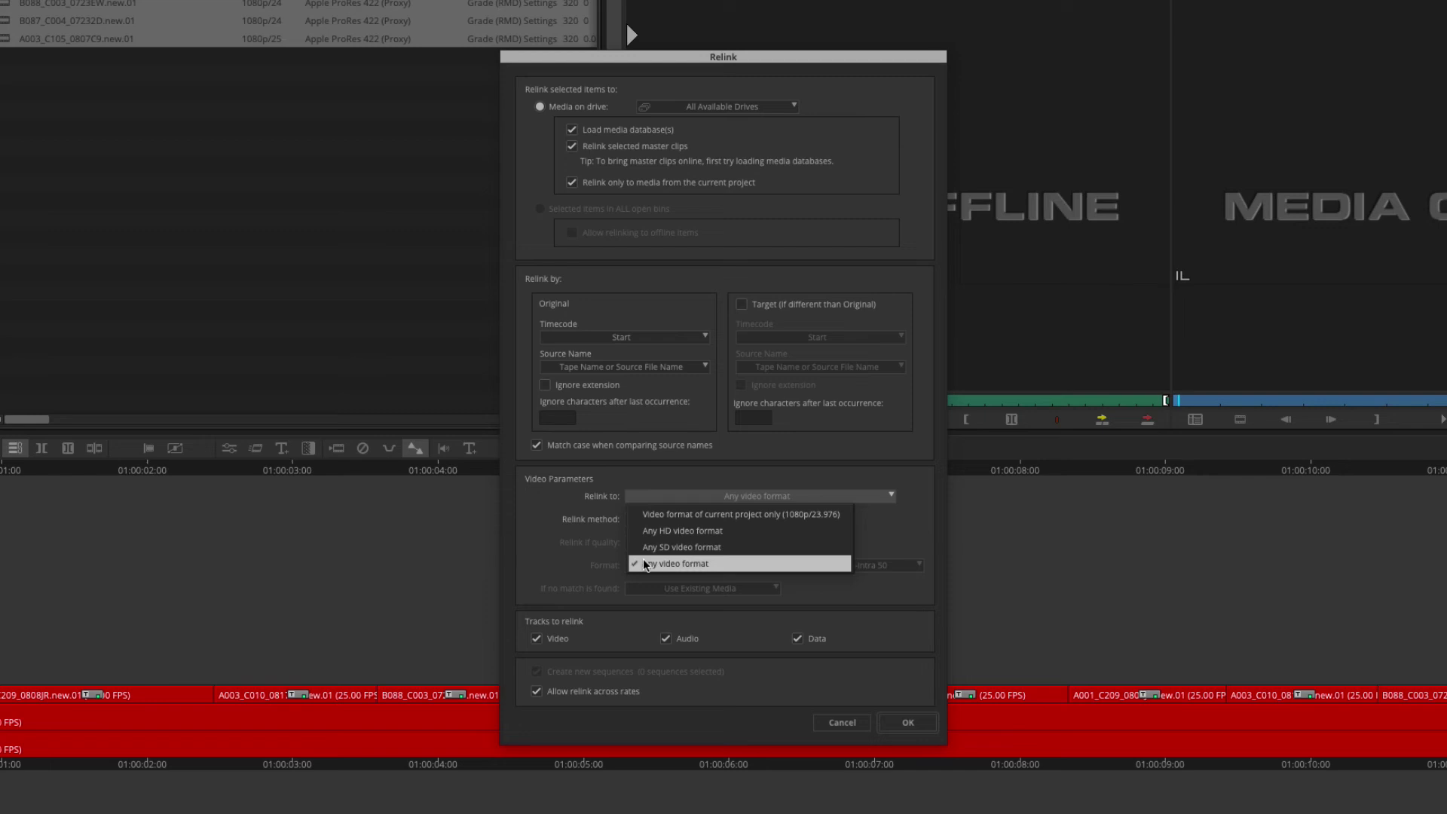
left_click(670, 563)
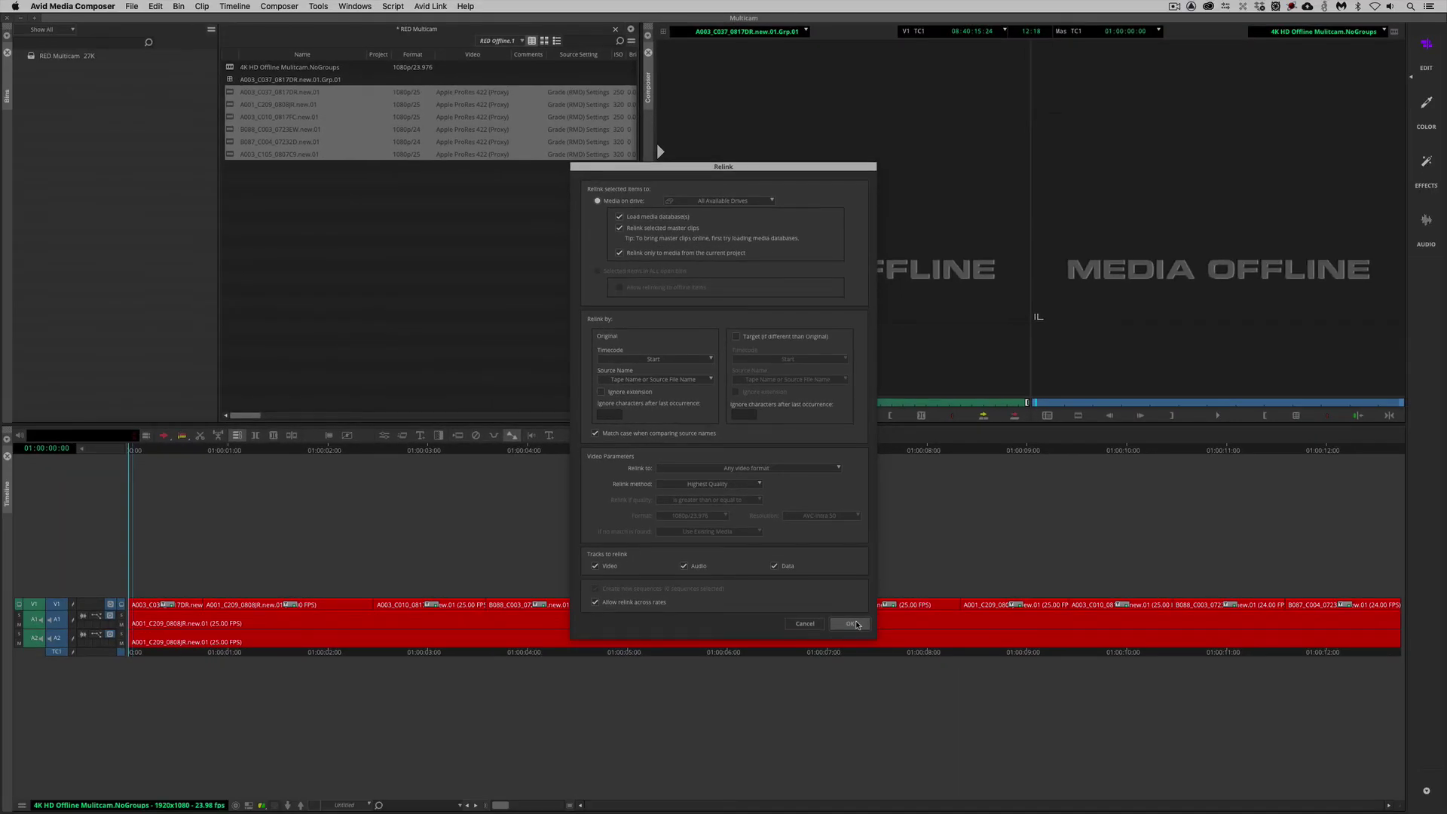
left_click(850, 623)
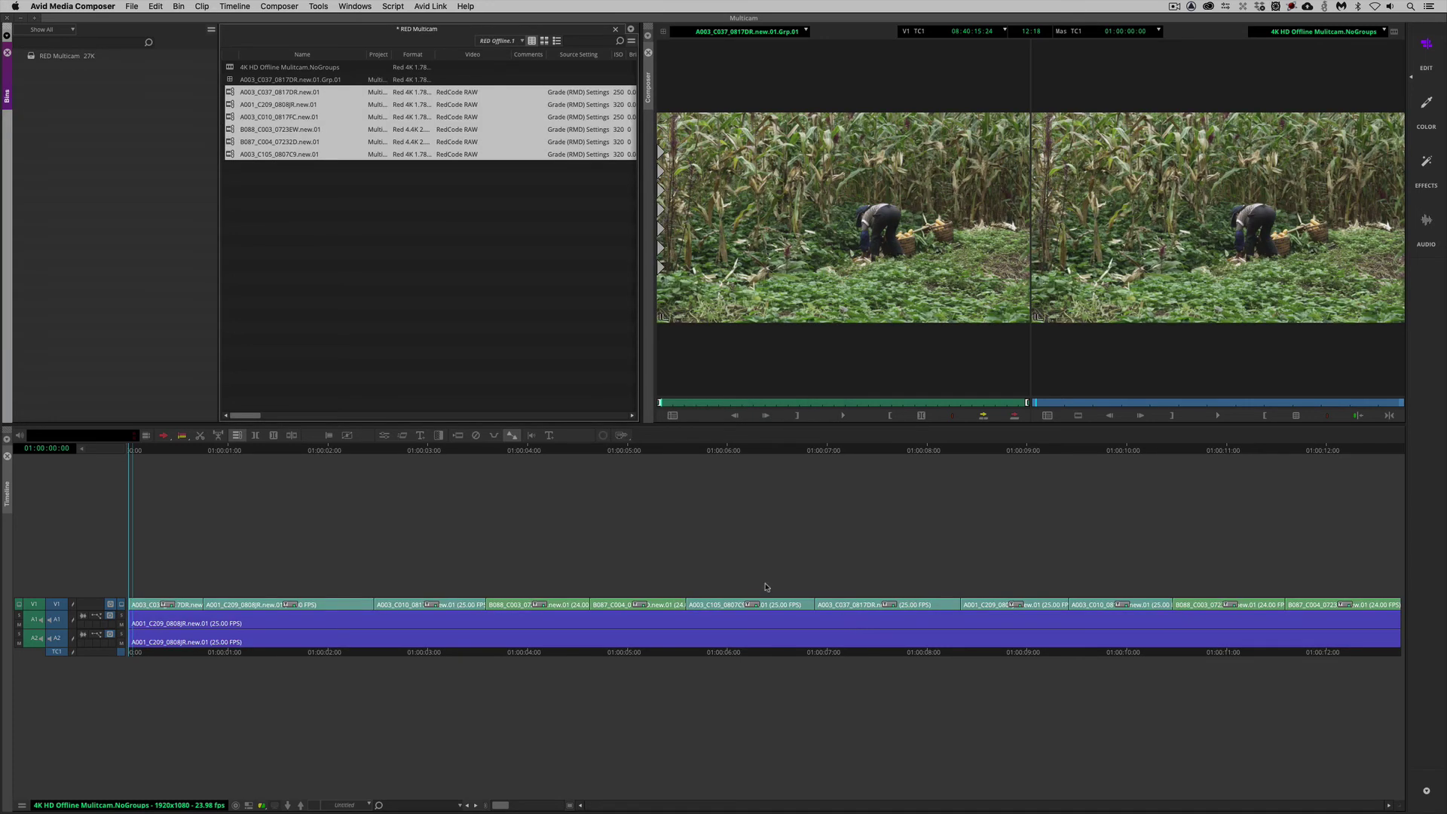
Step: Match-frame at 01:00:07:03 to load the A003_C037_0817DR.new.01 master clip in the source monitor
left_click(453, 270)
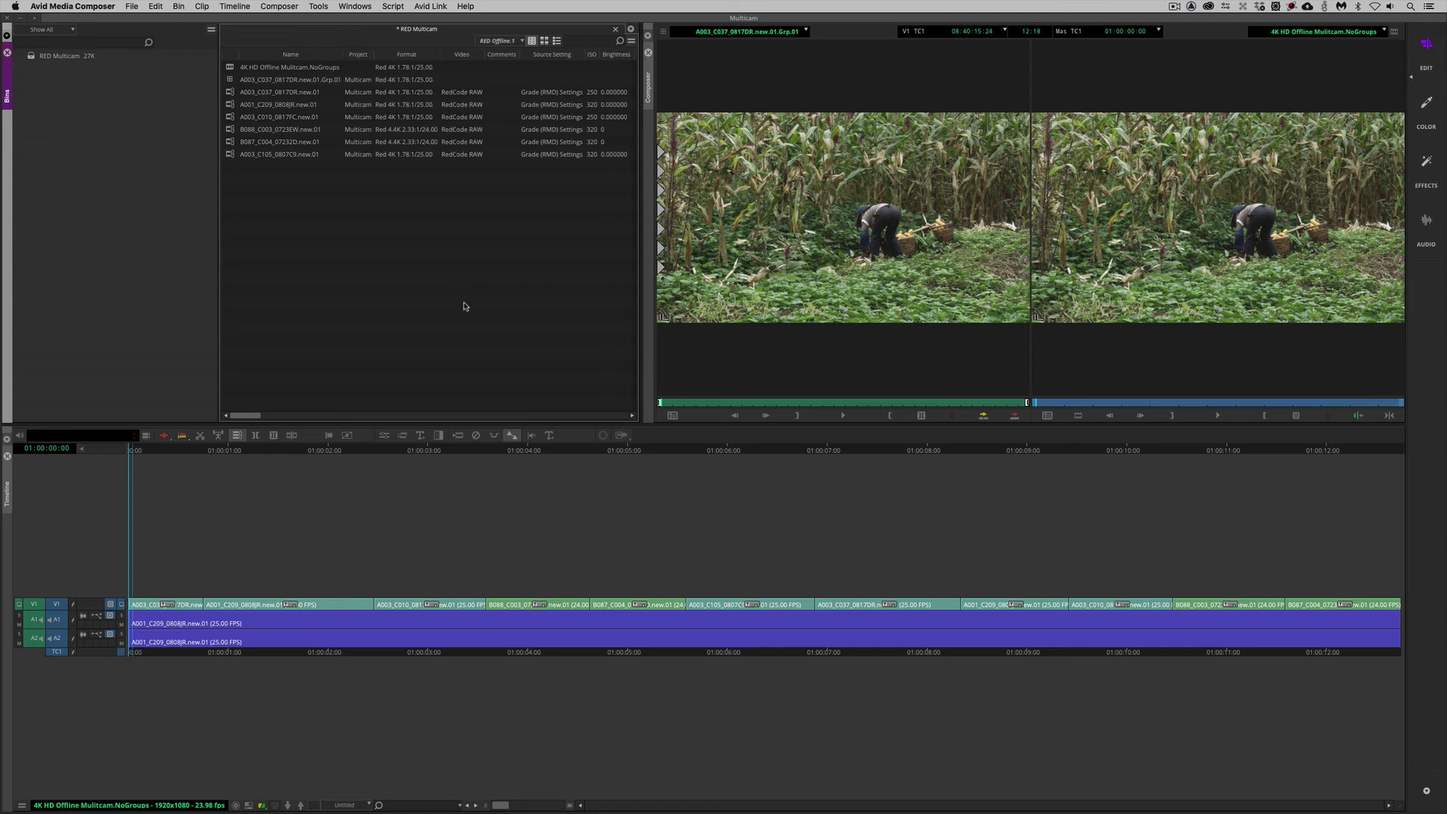
left_click_drag(769, 604, 841, 605)
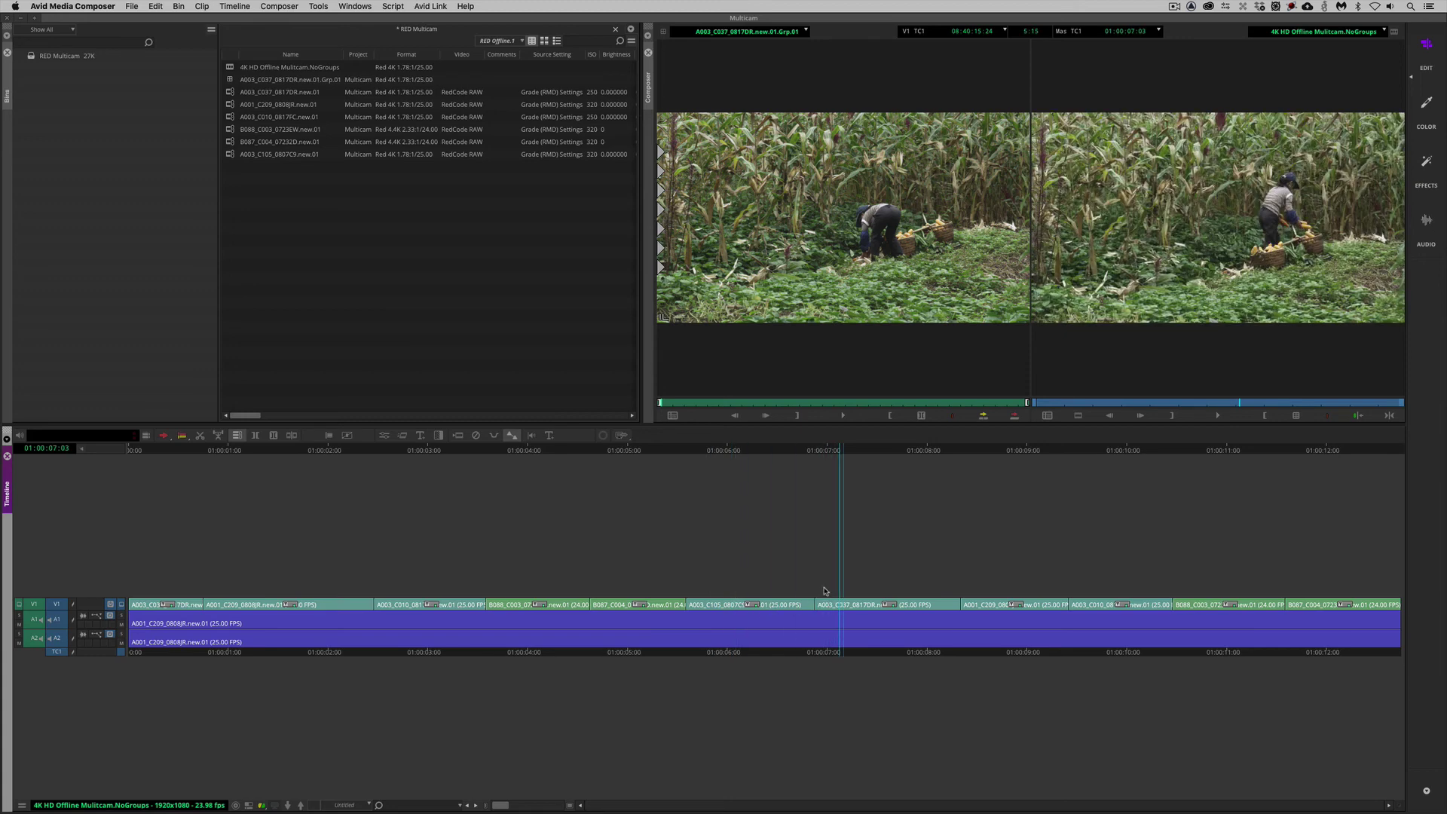
key("f")
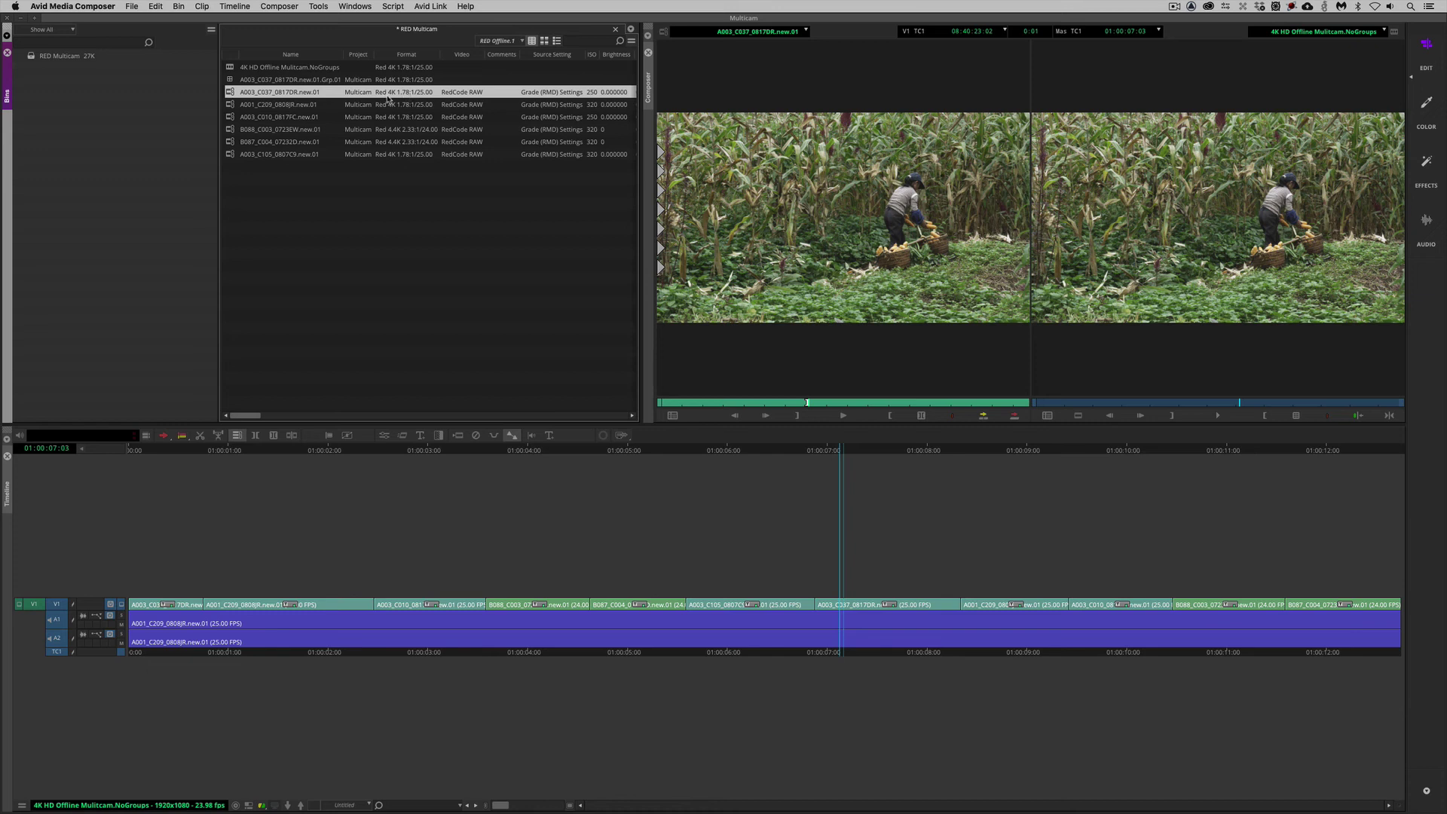
right_click(228, 129)
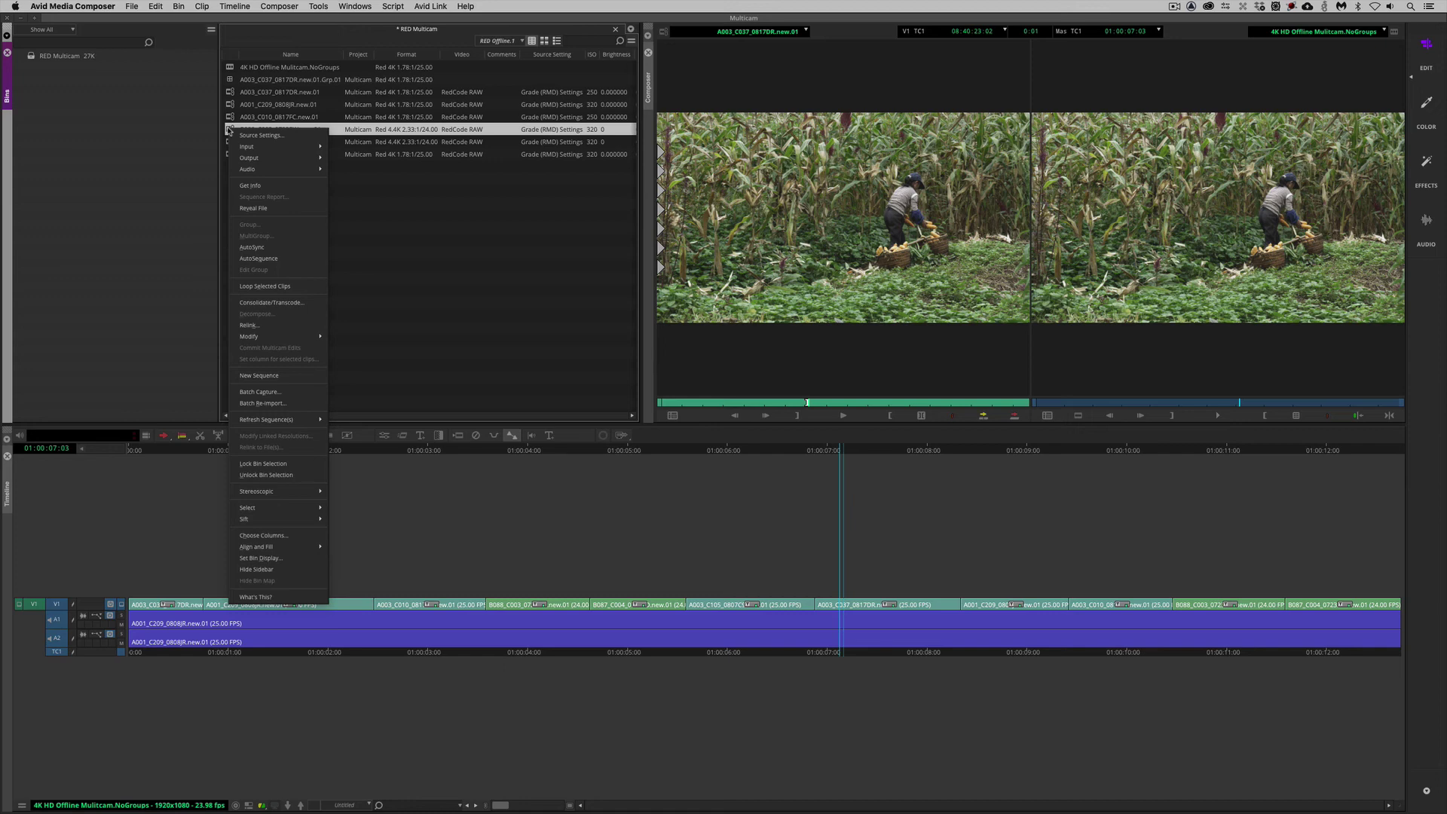
left_click(253, 135)
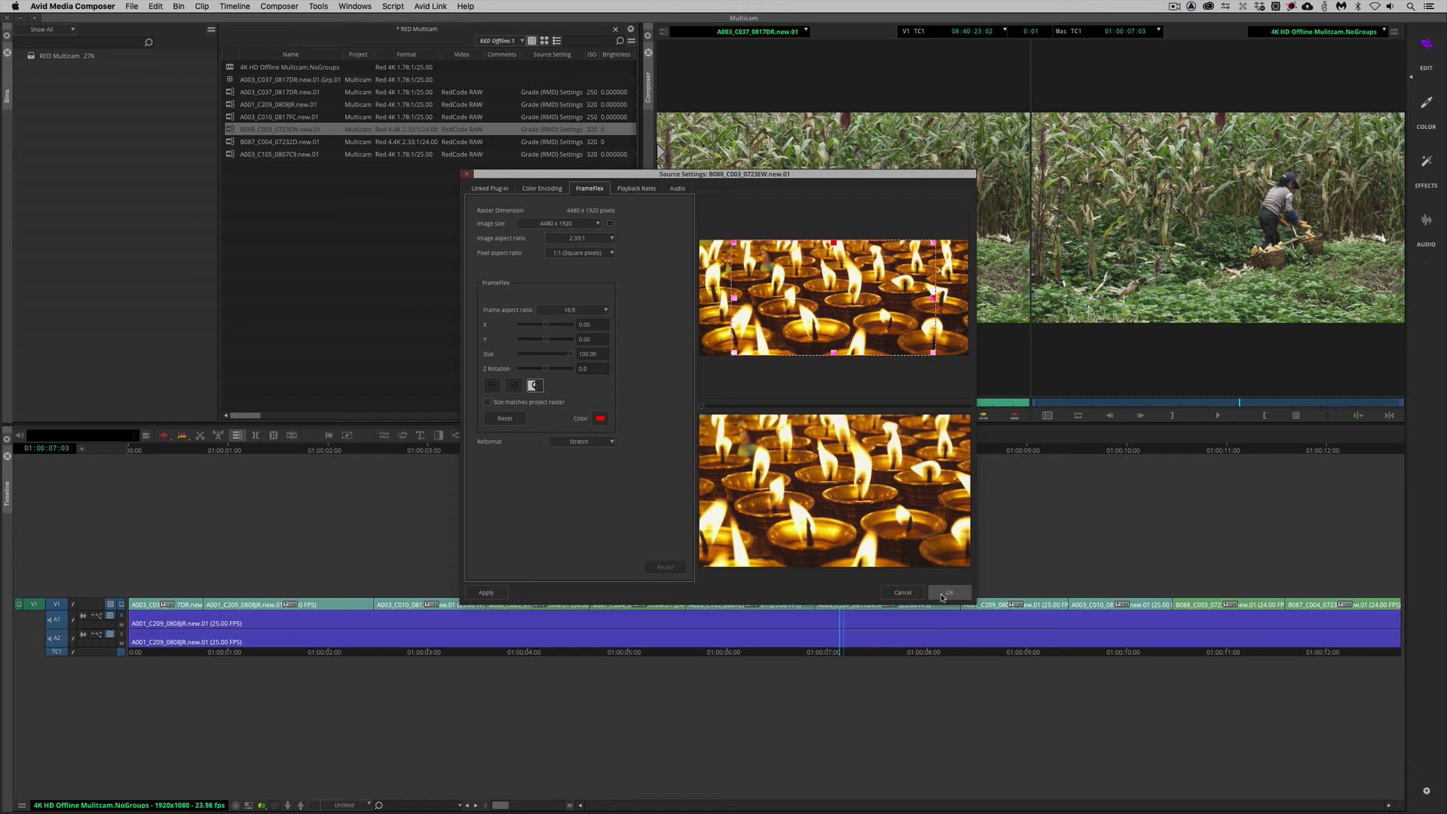
left_click(903, 593)
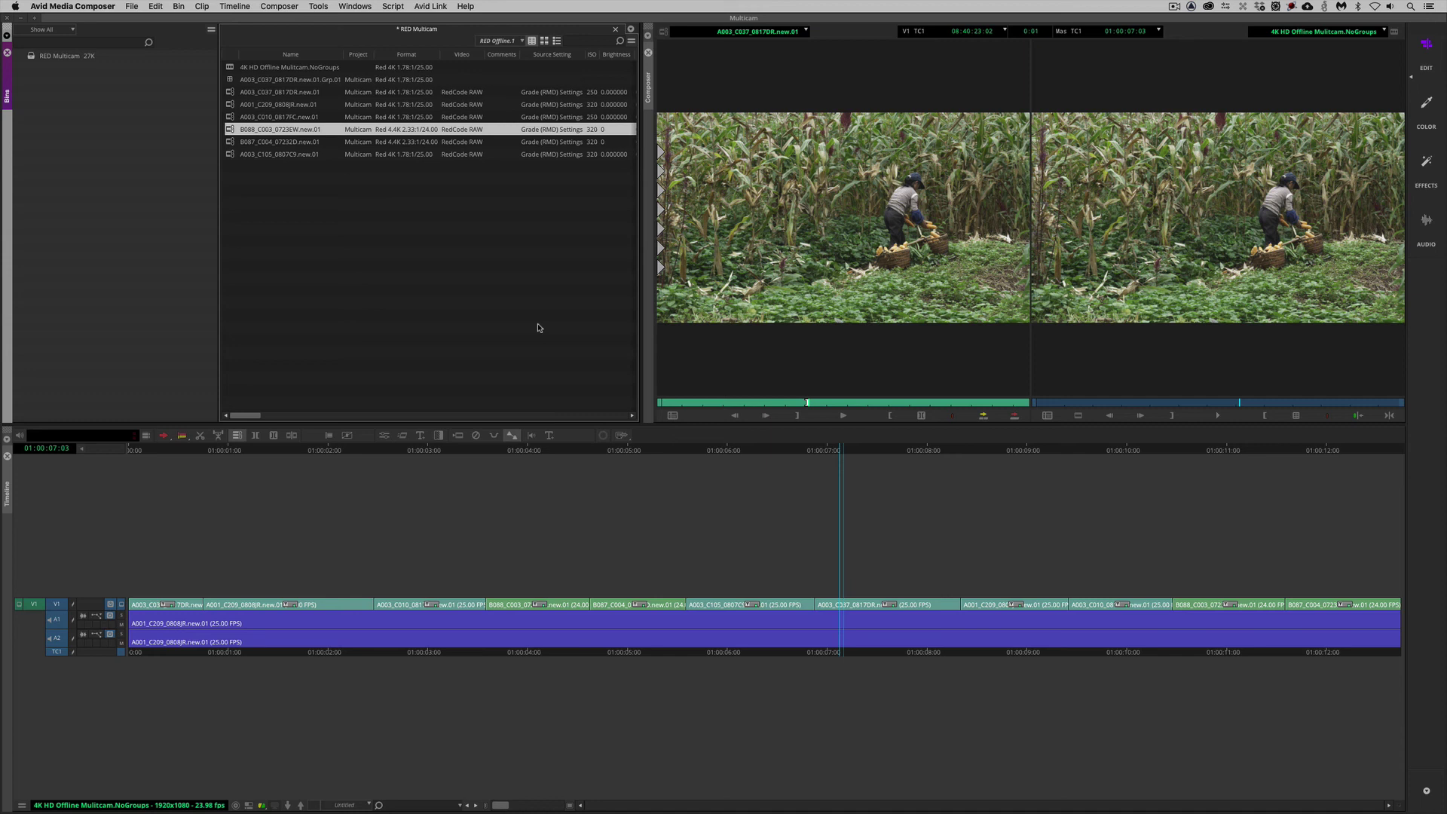
Step: Set the project format to the Ultra HD UHD 23.976P preset, then select the six RED clips
left_click(537, 320)
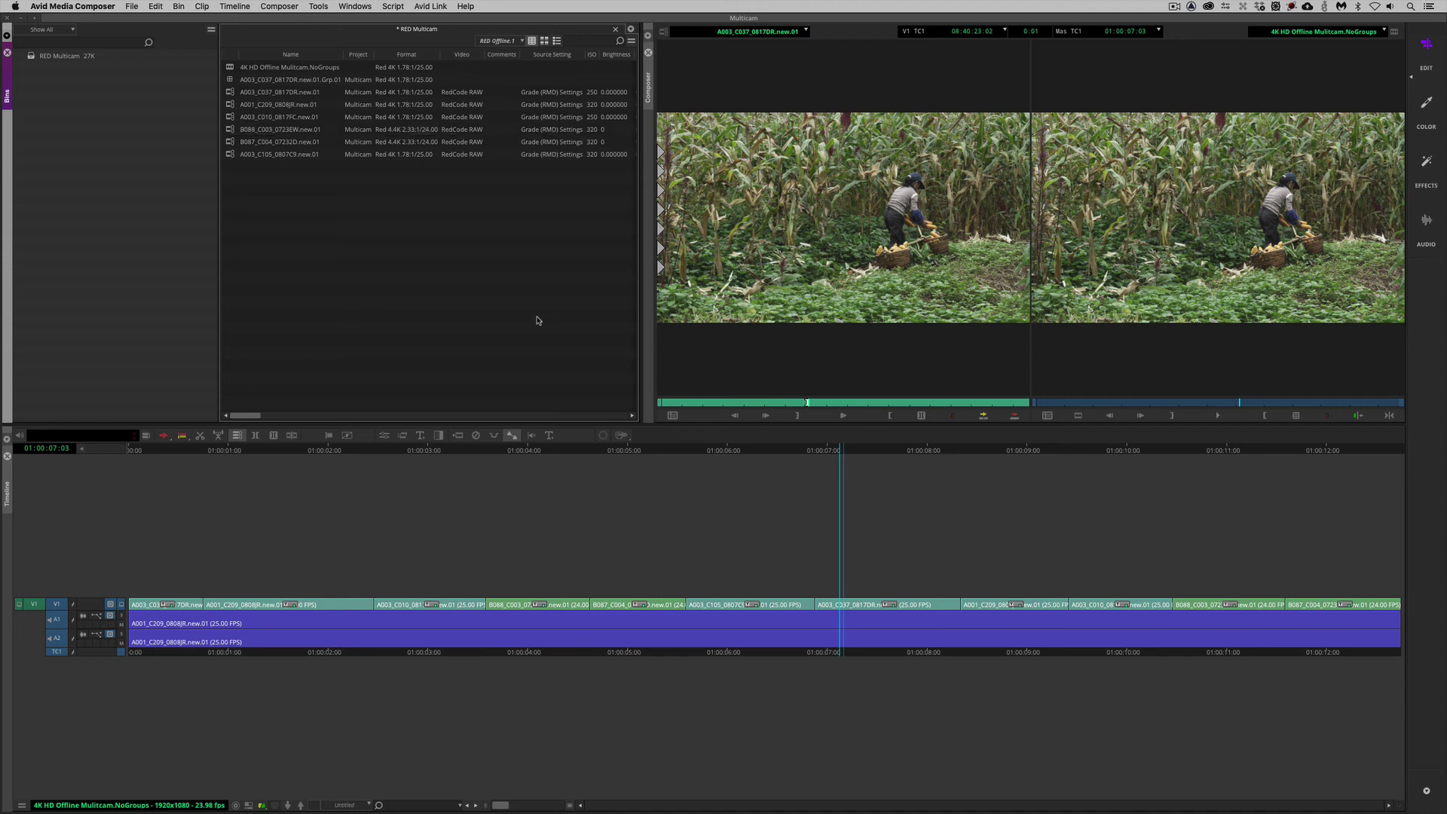
key("super+9")
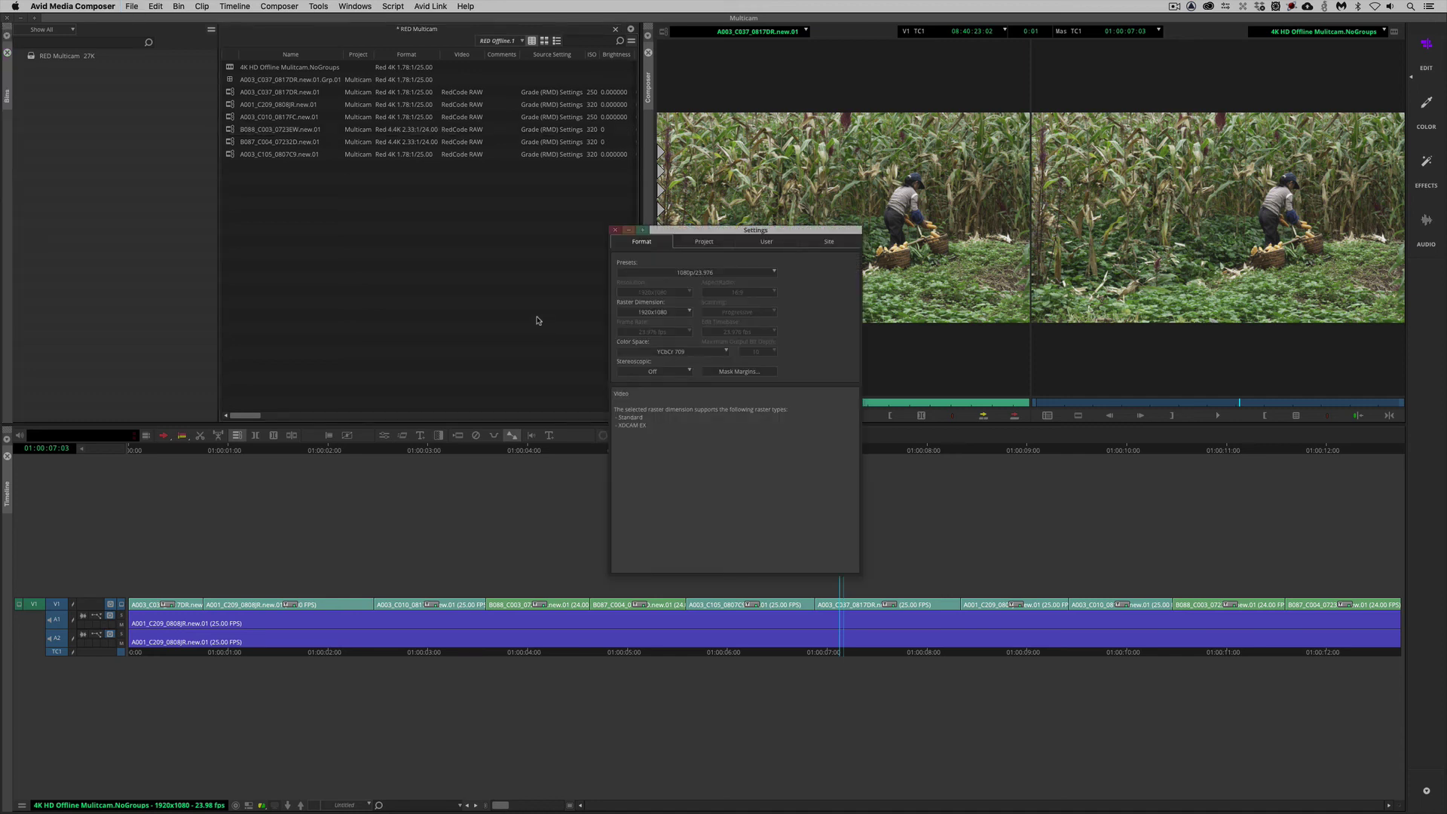
left_click(653, 272)
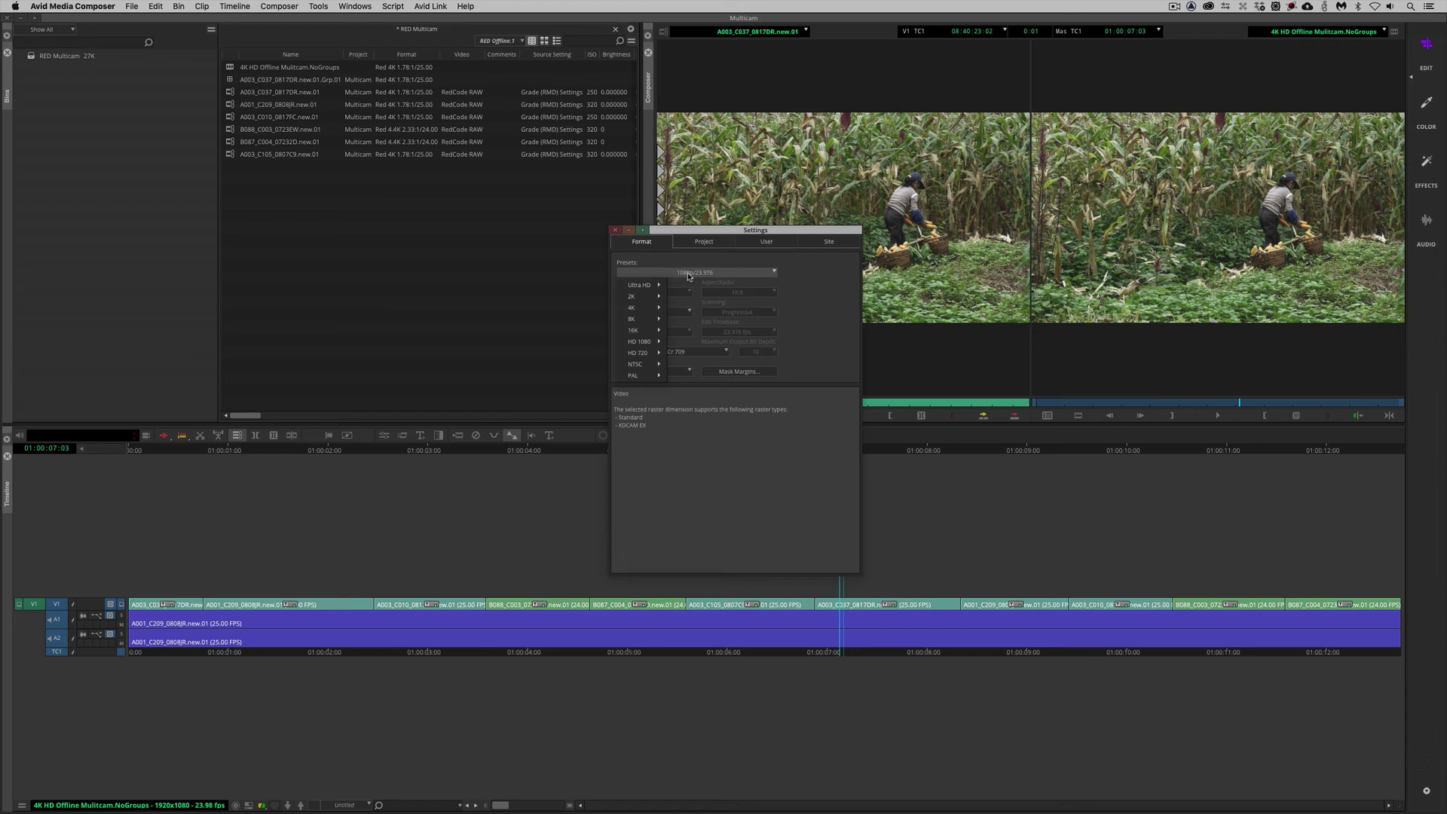
mouse_move(649, 287)
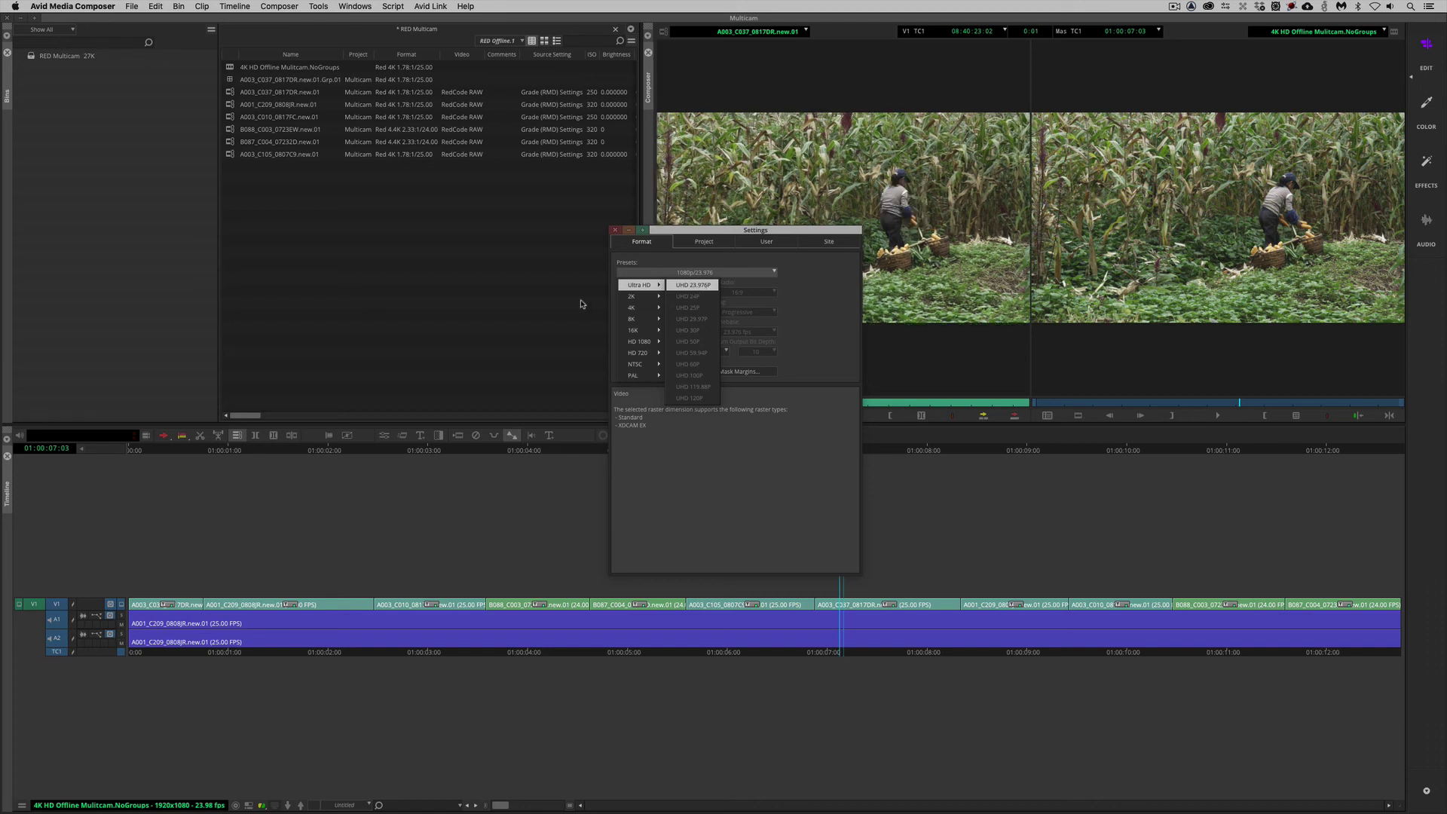
key("Return")
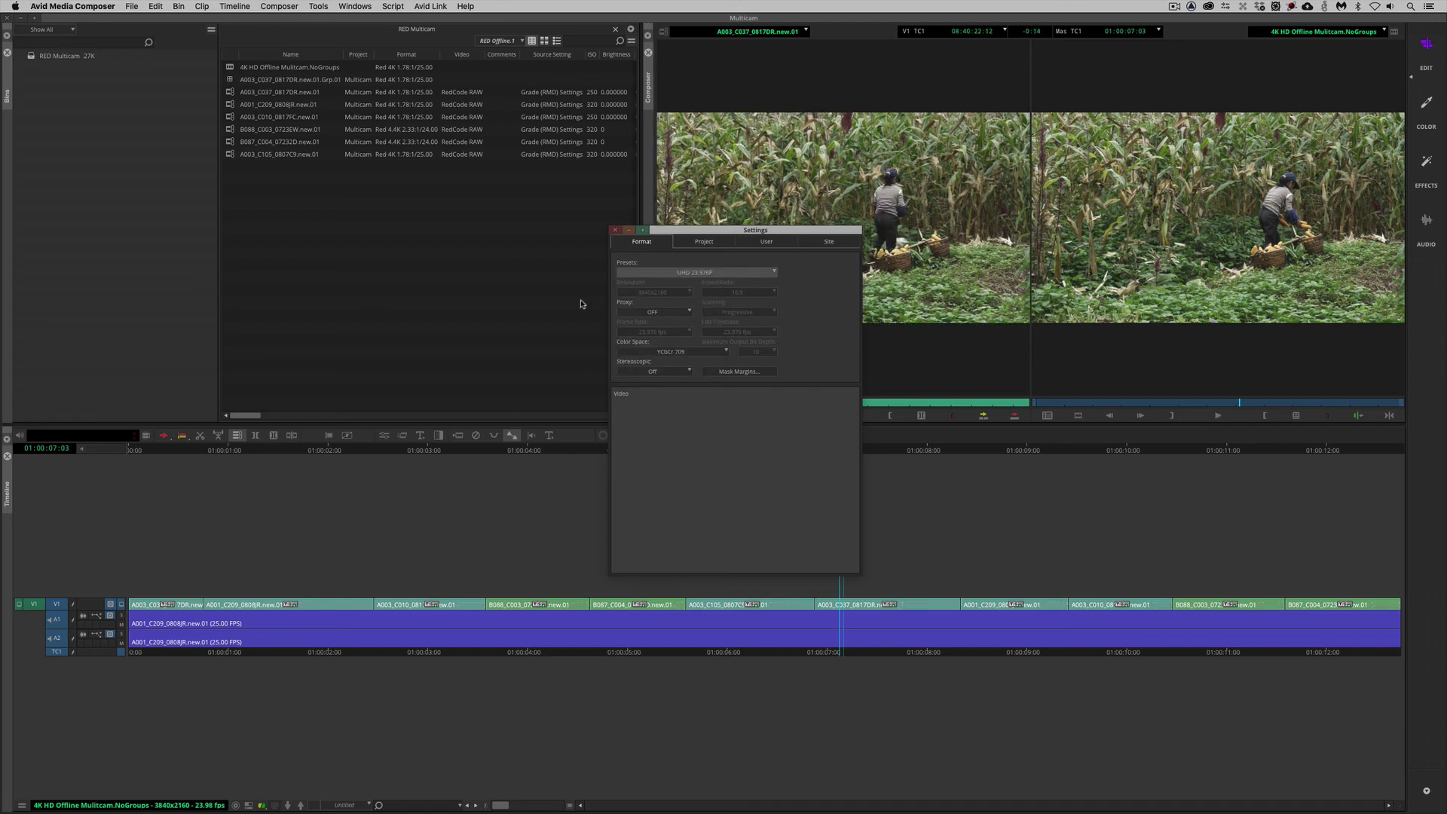
left_click_drag(664, 231, 756, 271)
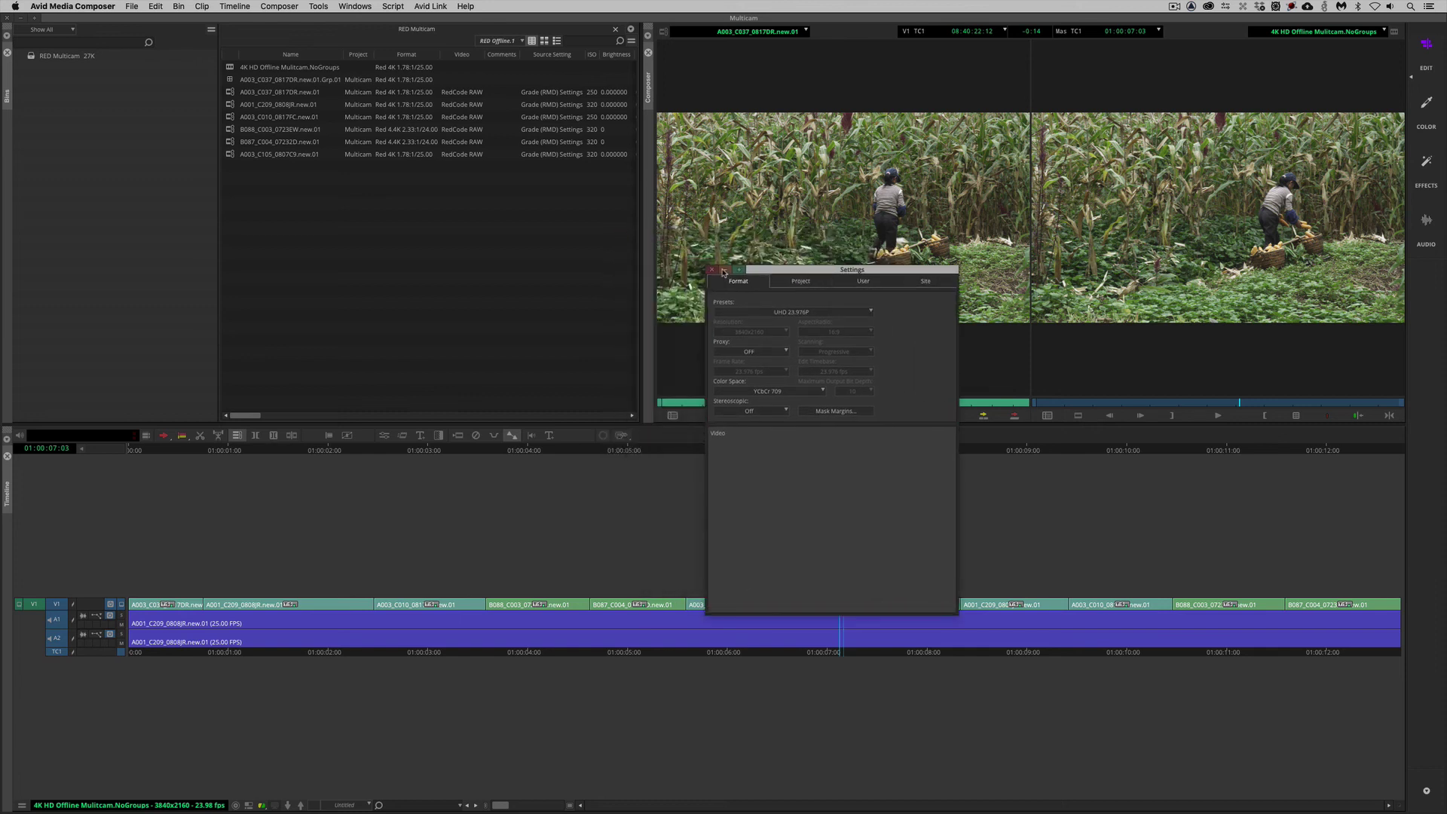
left_click(714, 272)
left_click_drag(459, 244, 239, 94)
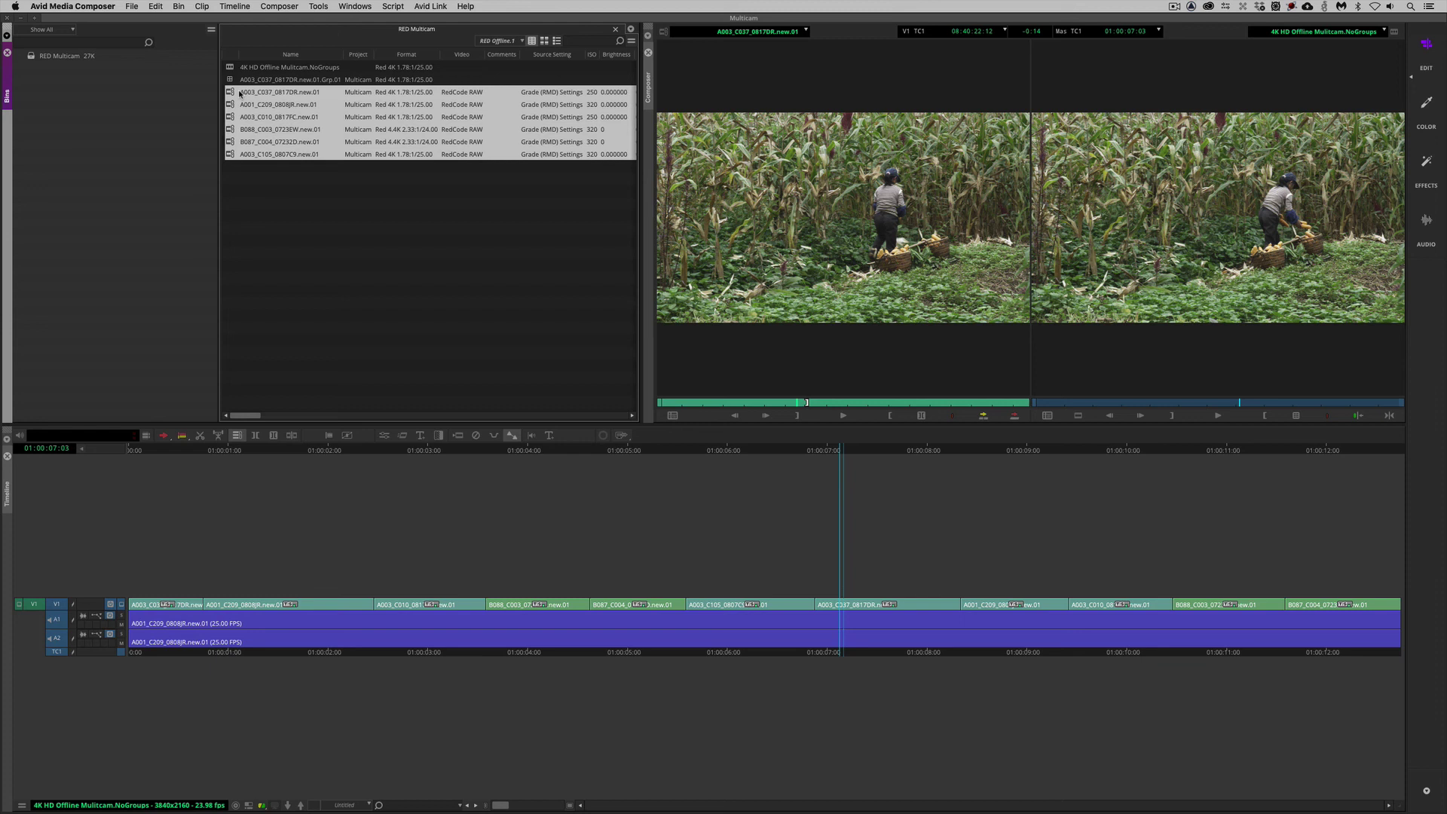
Step: Show the RED Multicam bin in Clips view and select the 4K HD Offline Mulitcam.NoGroups sequence
left_click(496, 41)
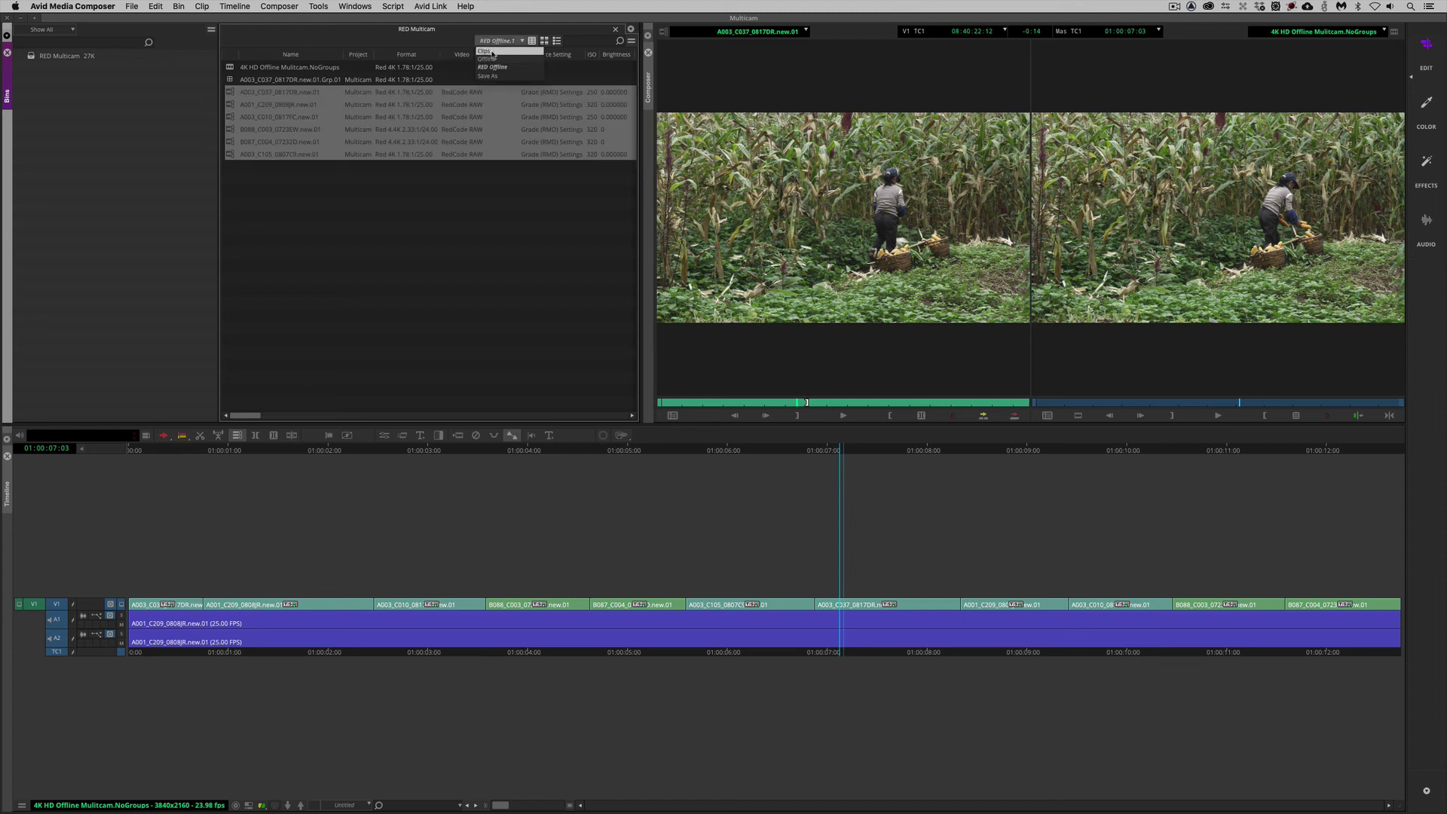
left_click(492, 53)
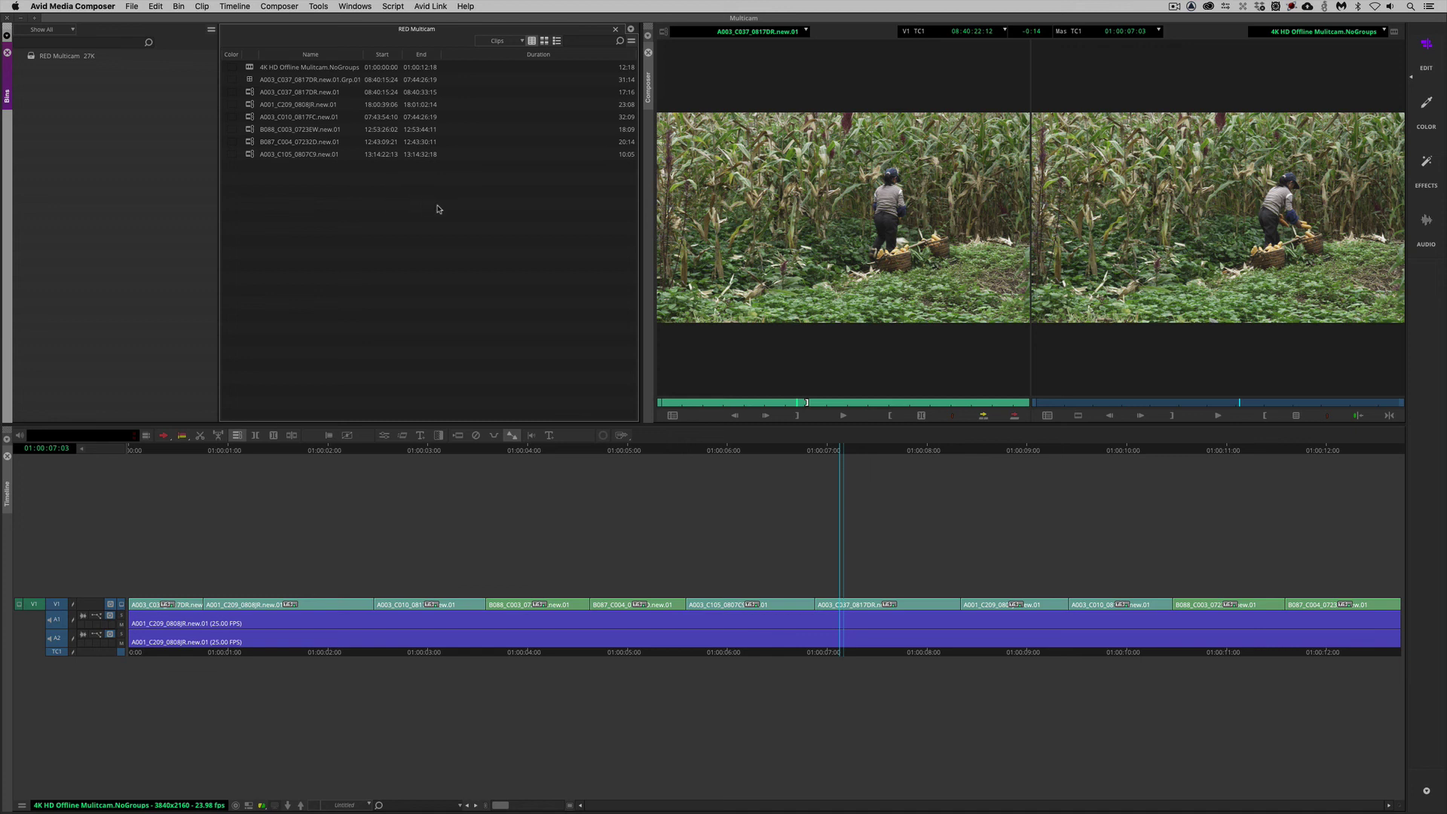
left_click_drag(343, 189, 251, 92)
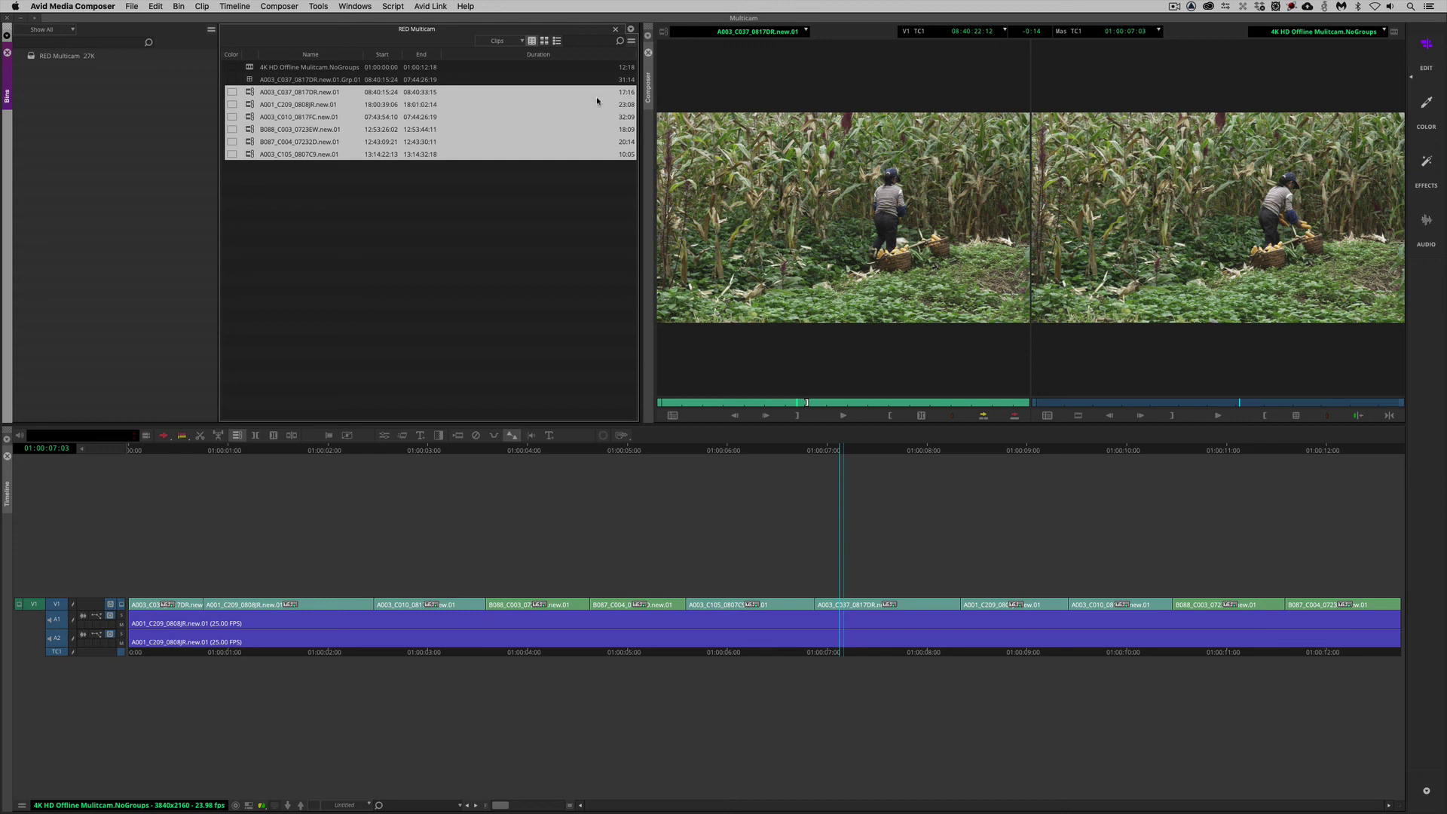
left_click(536, 245)
left_click(252, 70)
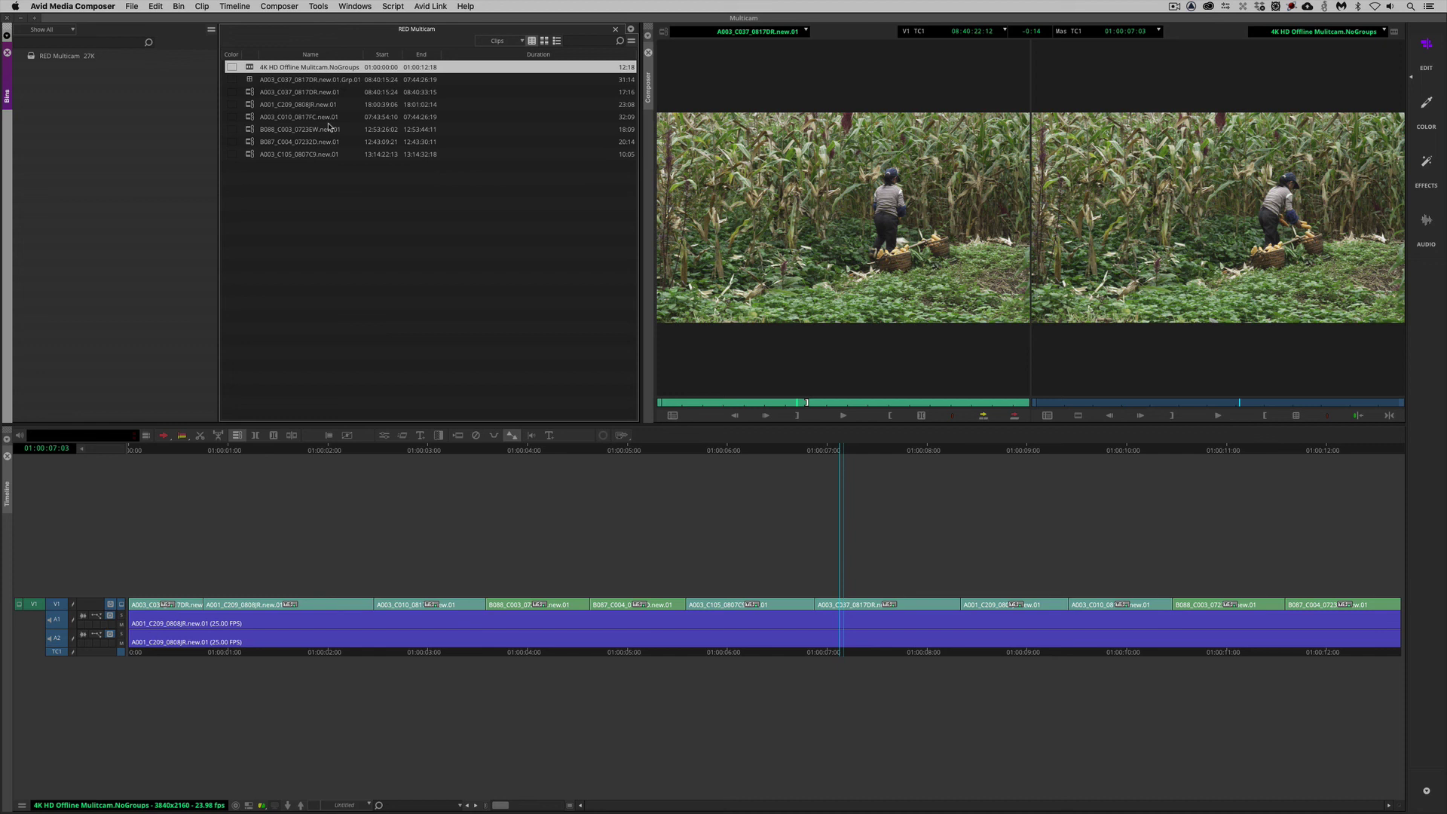
Step: In Consolidate/Transcode for the NoGroups sequence, uncheck Create new sequence and target DNxHR HQ
right_click(250, 68)
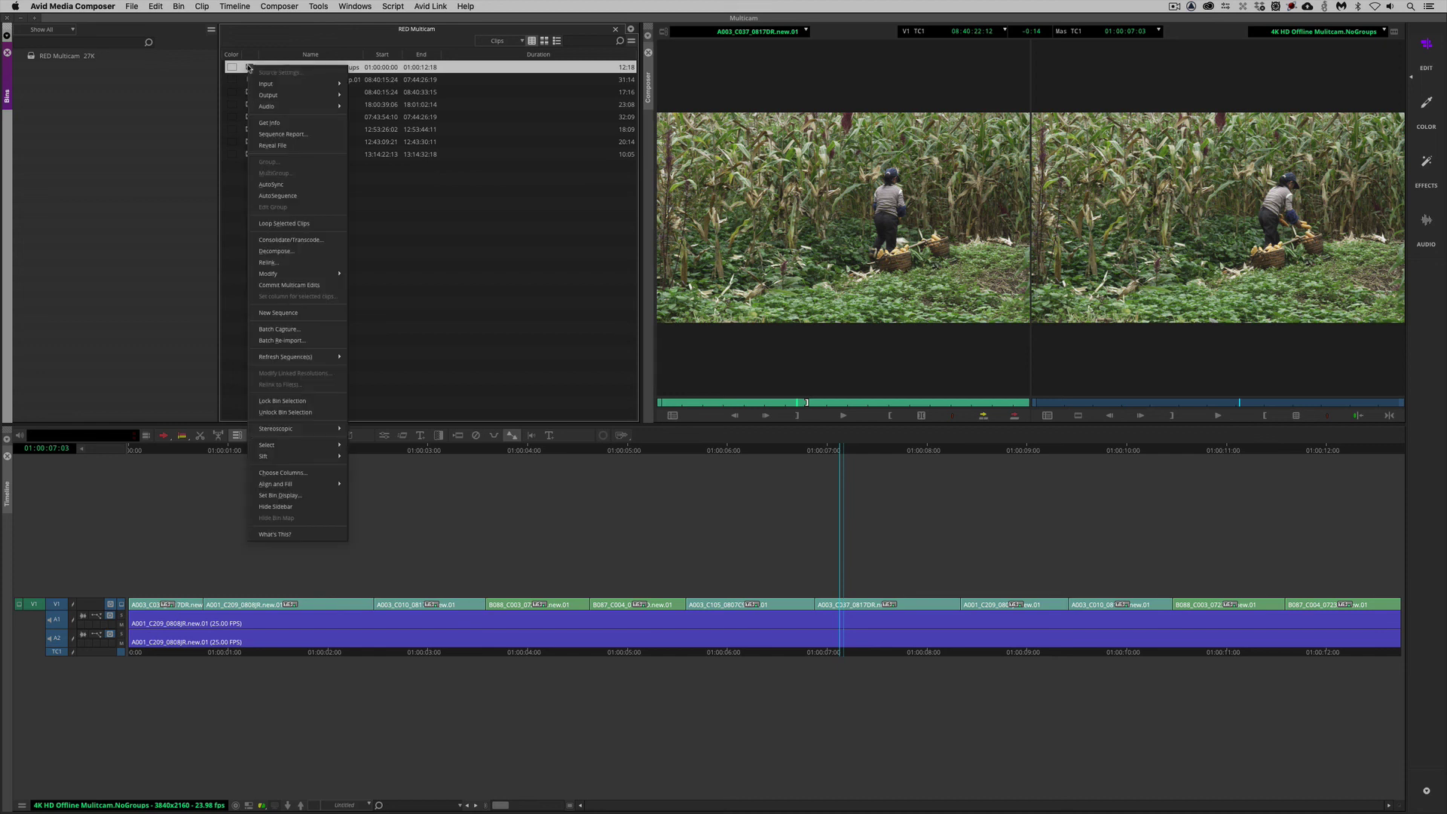
left_click(298, 240)
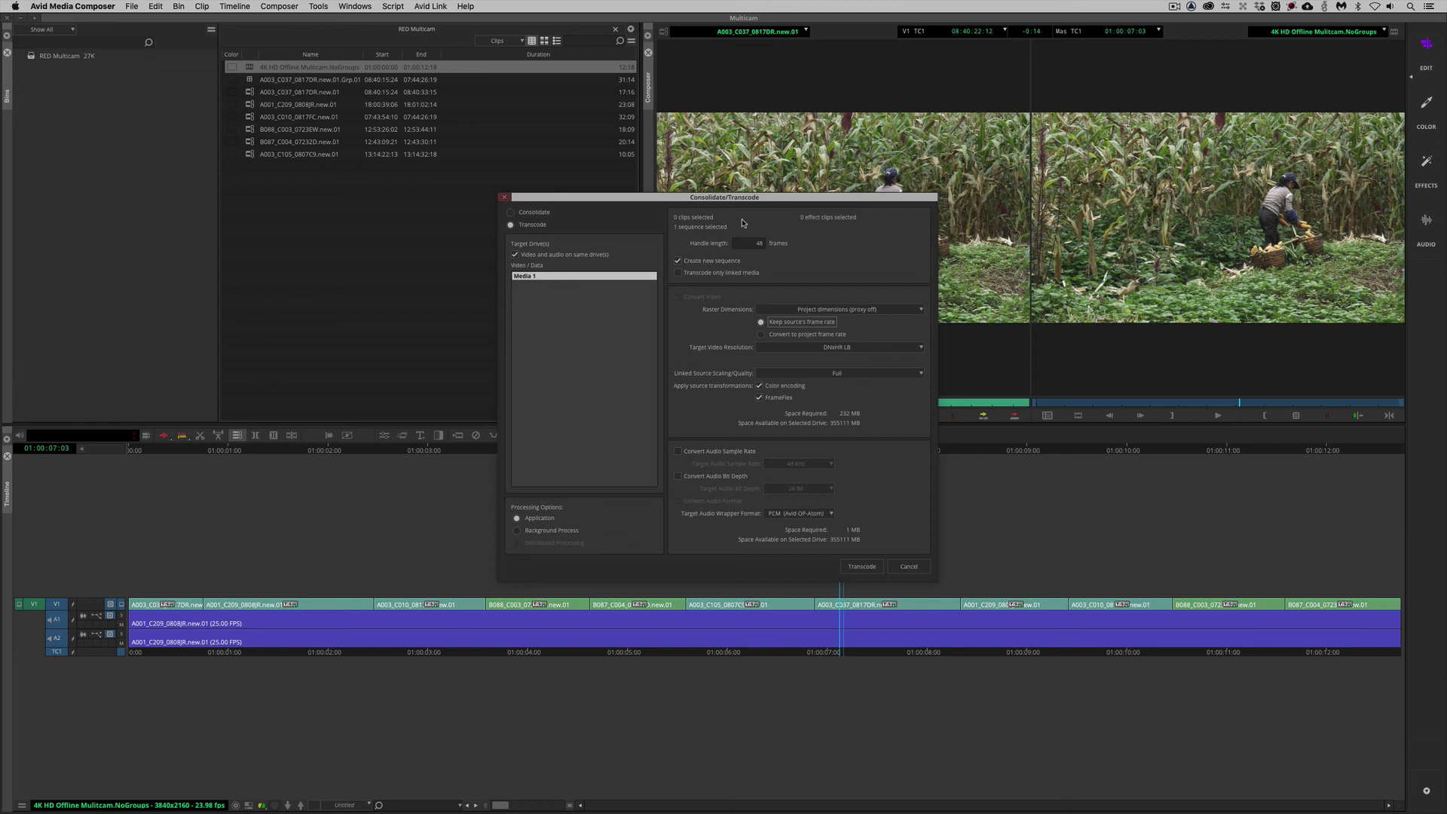
left_click(710, 261)
left_click(799, 348)
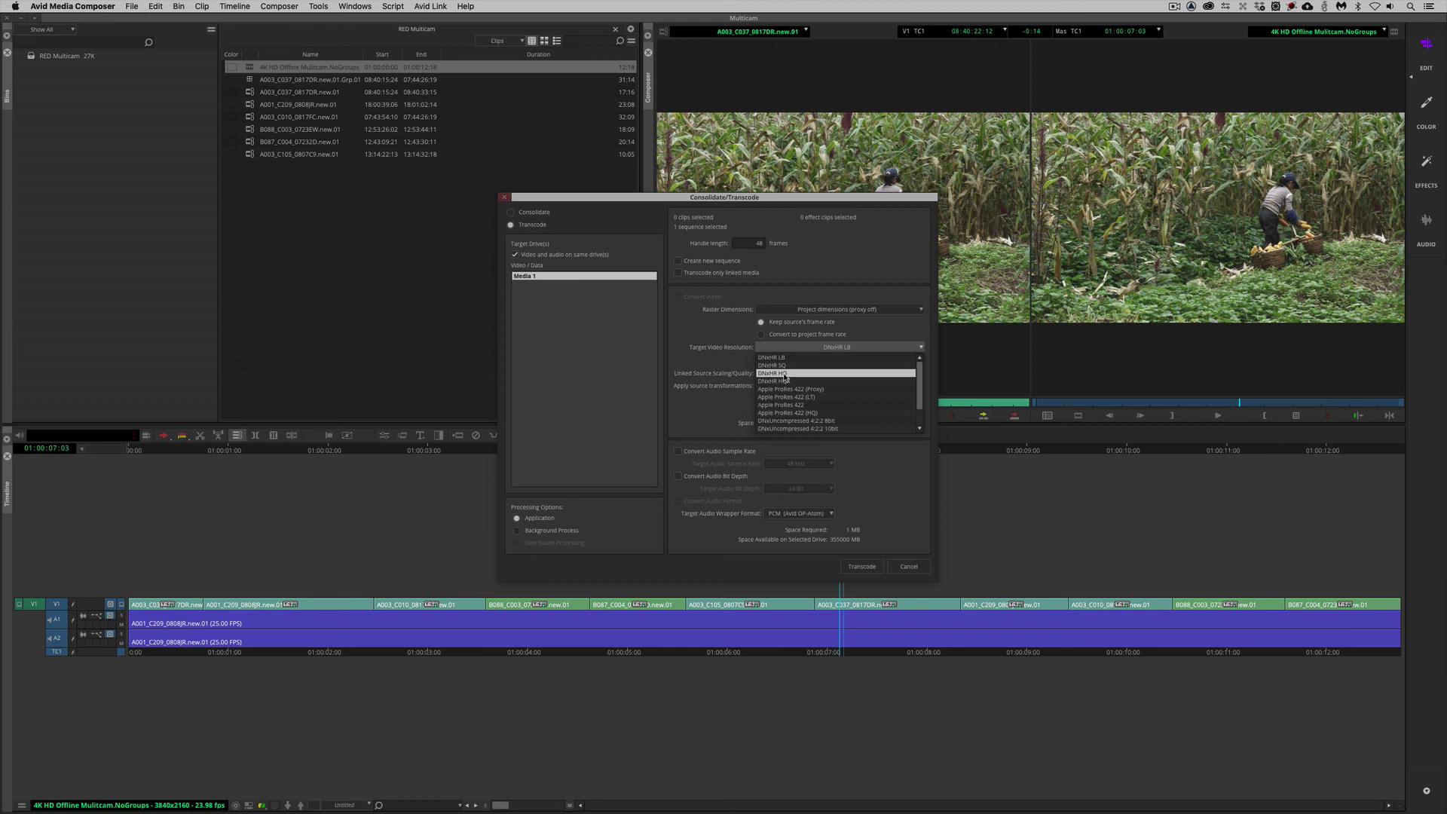
left_click(782, 374)
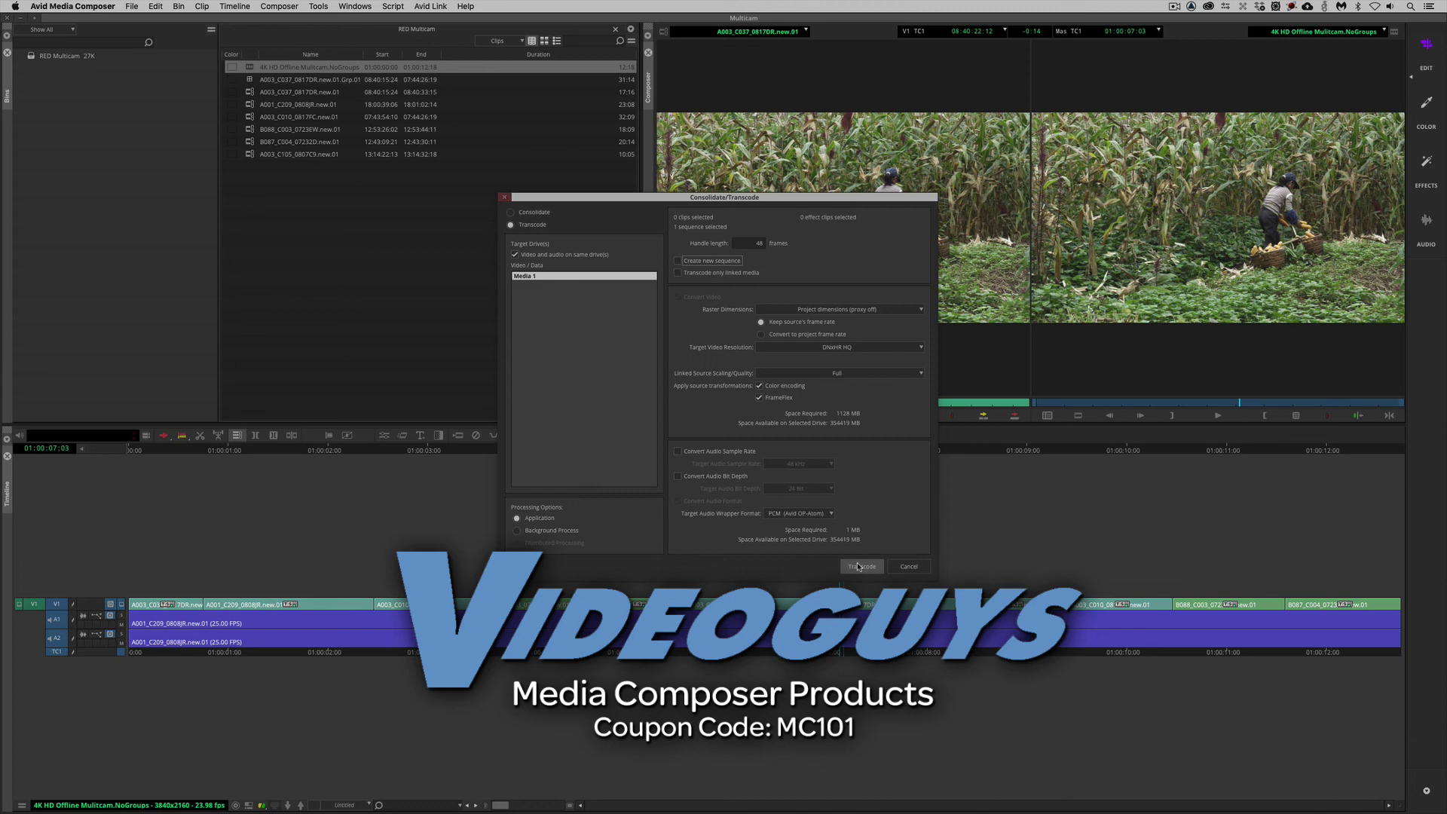
left_click(913, 567)
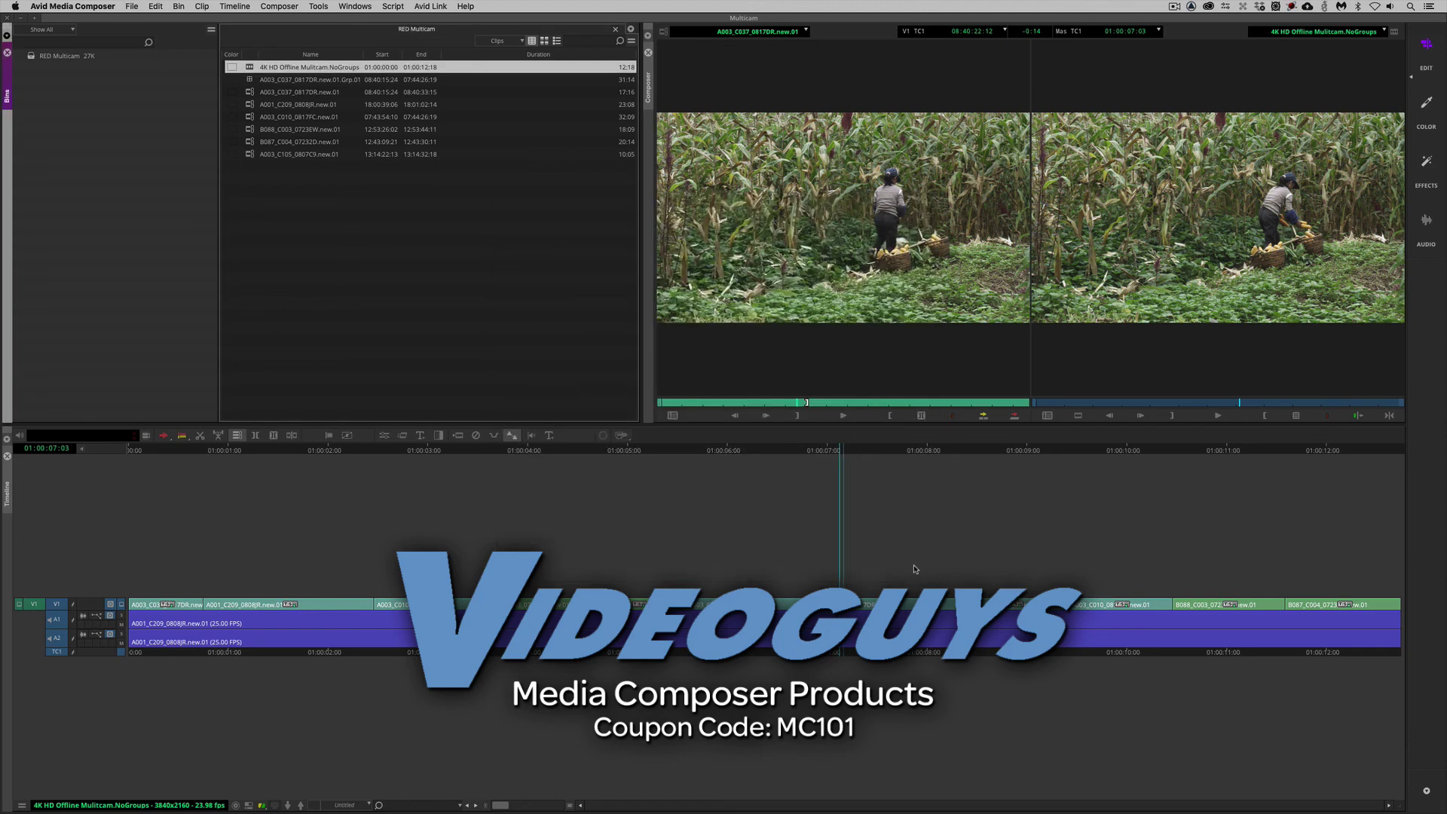